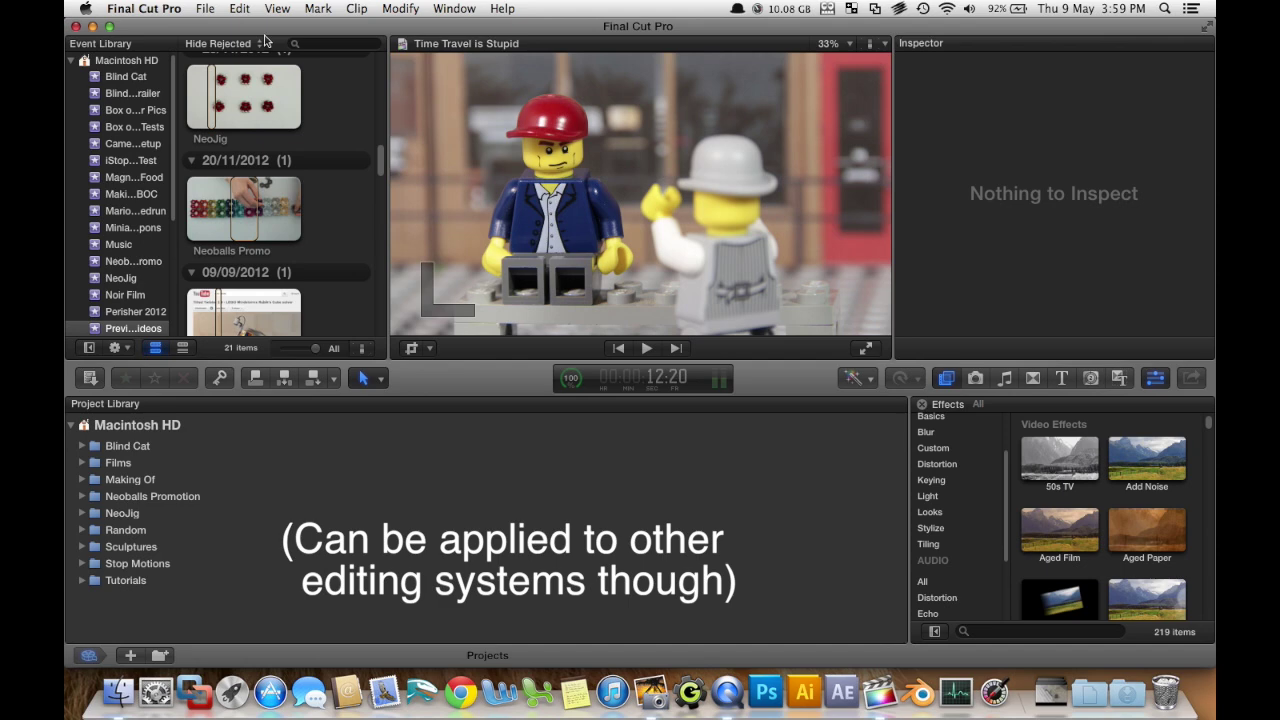
# Add a new event from the File menu and name it 'Editing Example'.
pyautogui.click(206, 9)
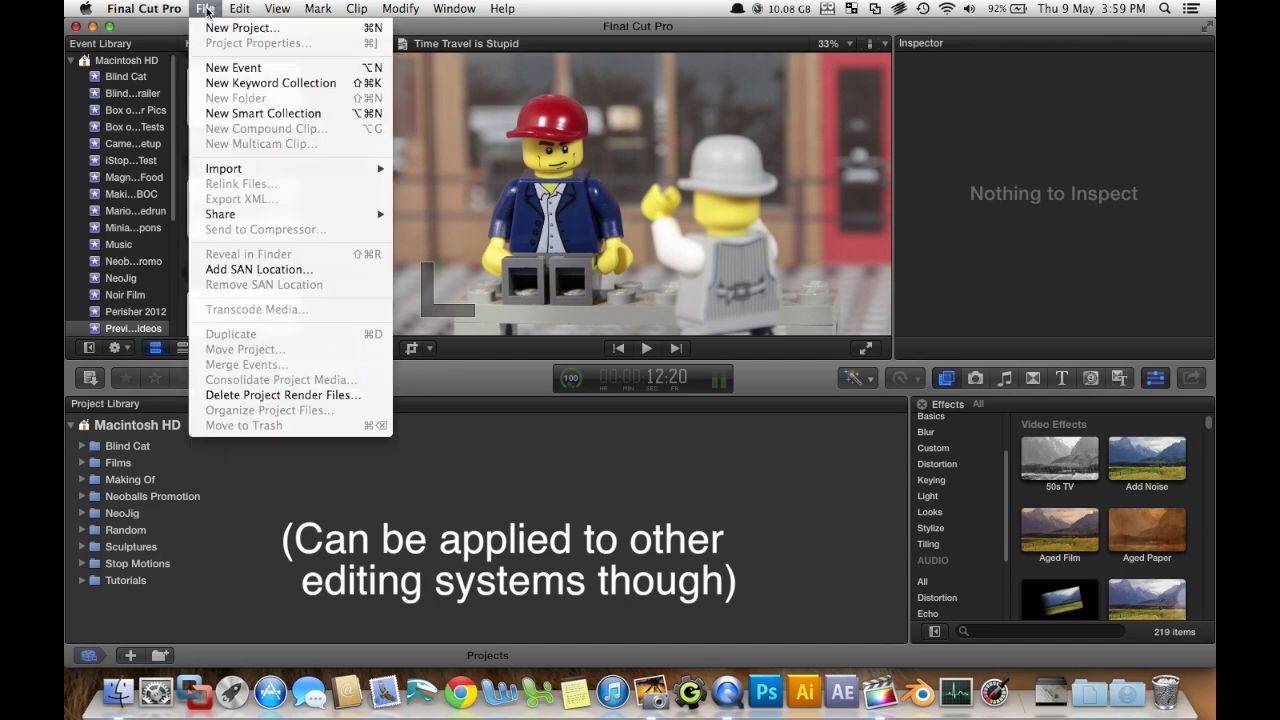
pyautogui.click(233, 67)
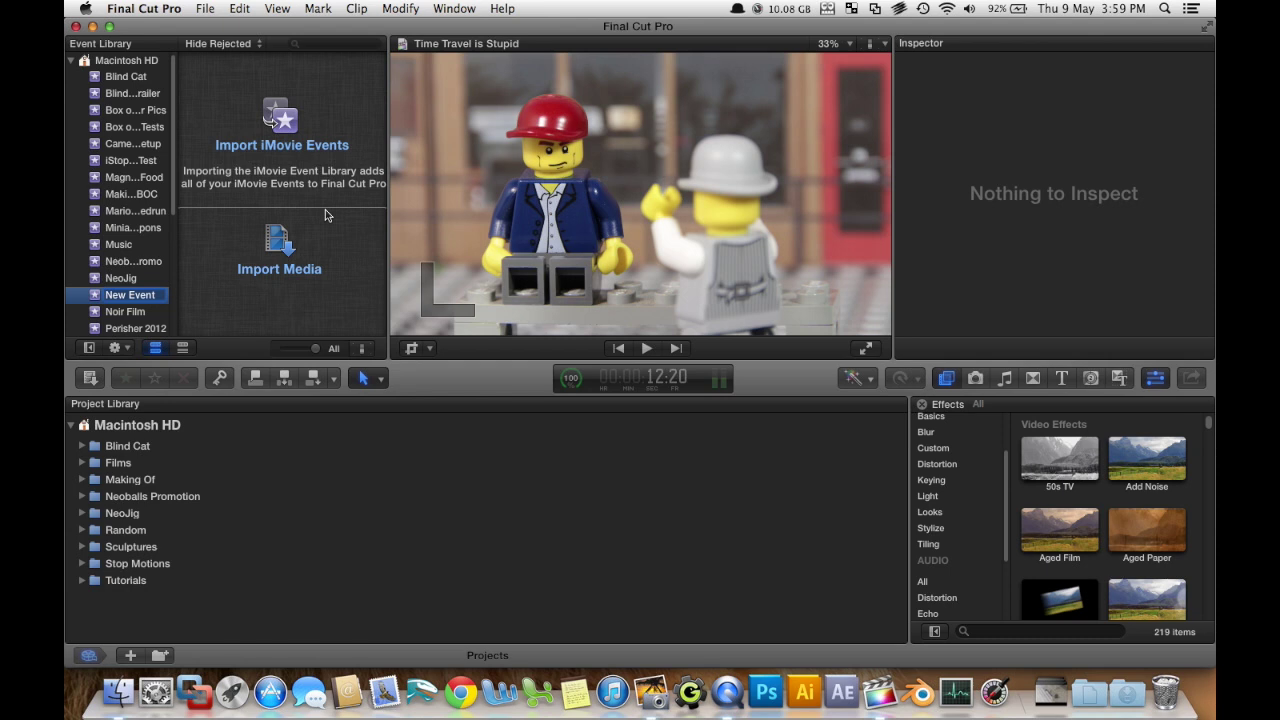
pyautogui.write('Ed')
pyautogui.write('iting Example')
pyautogui.press('Return')
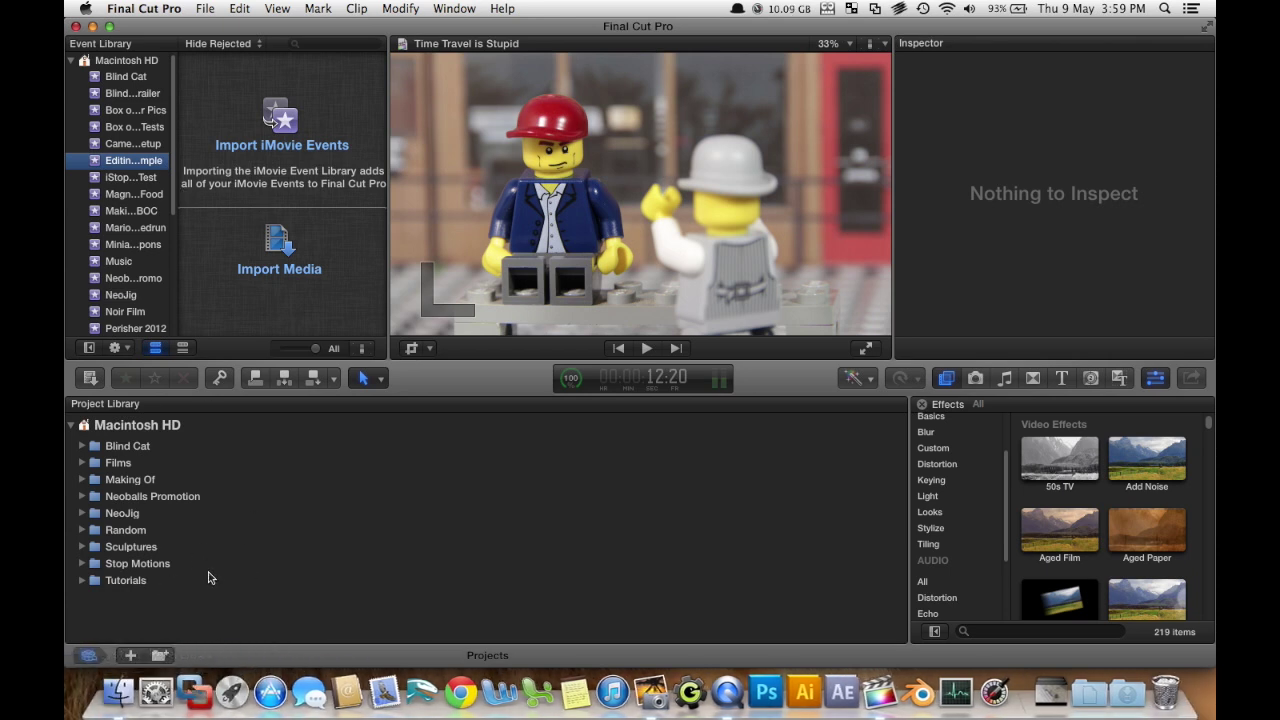
# Drag DunDunDun2.wav, Gun Hand Shot 1.caf and Traffic.caf from Finder into the Editing Example event.
pyautogui.click(118, 688)
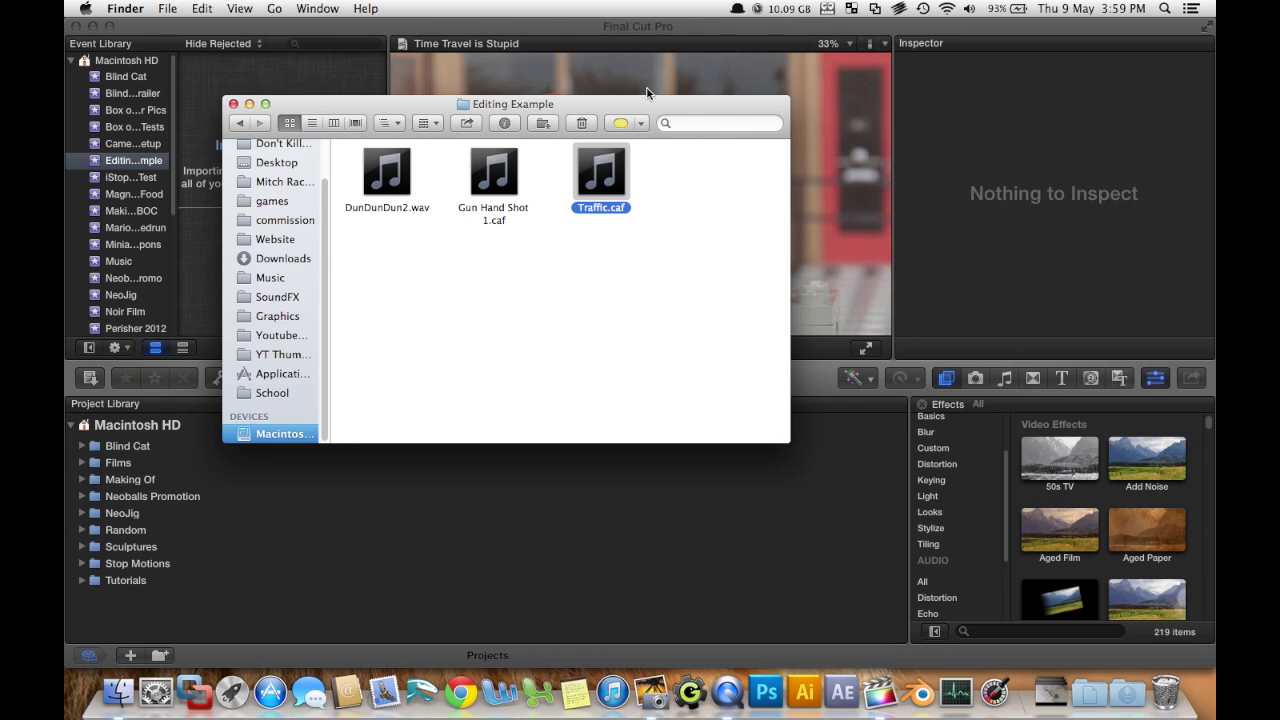
pyautogui.moveTo(647, 109); pyautogui.dragTo(879, 94)
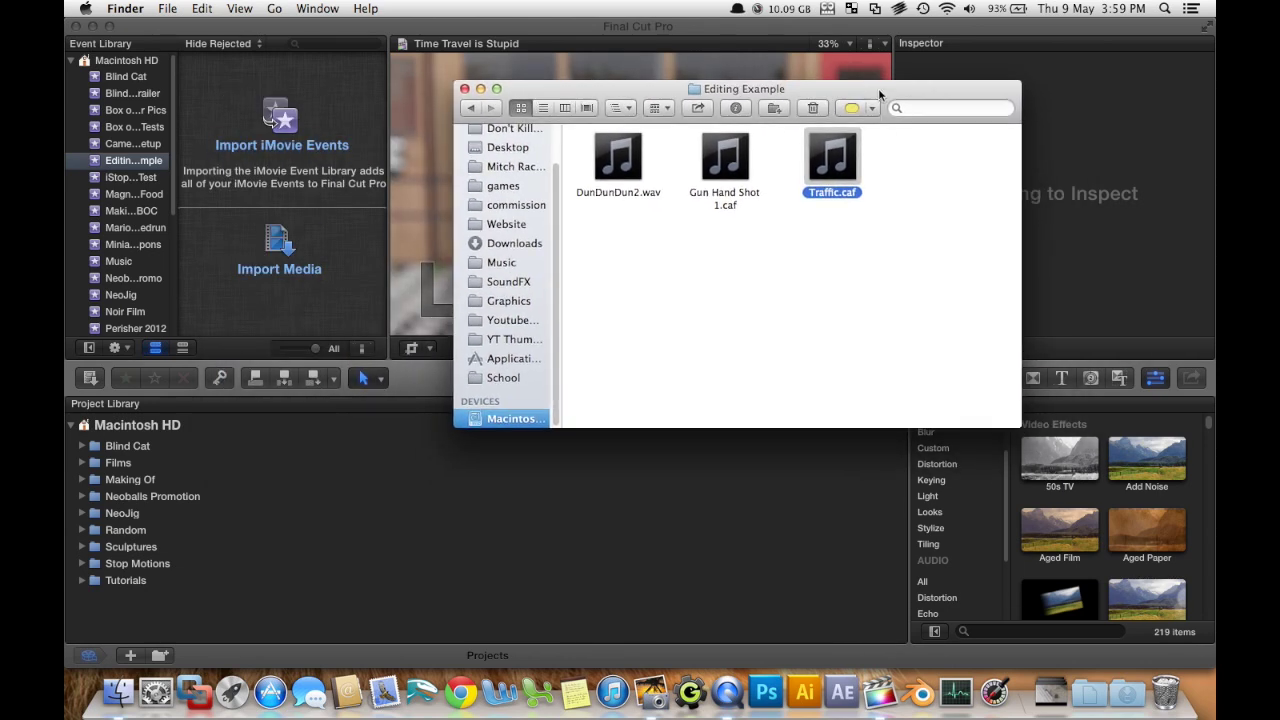
pyautogui.moveTo(845, 261); pyautogui.dragTo(121, 165)
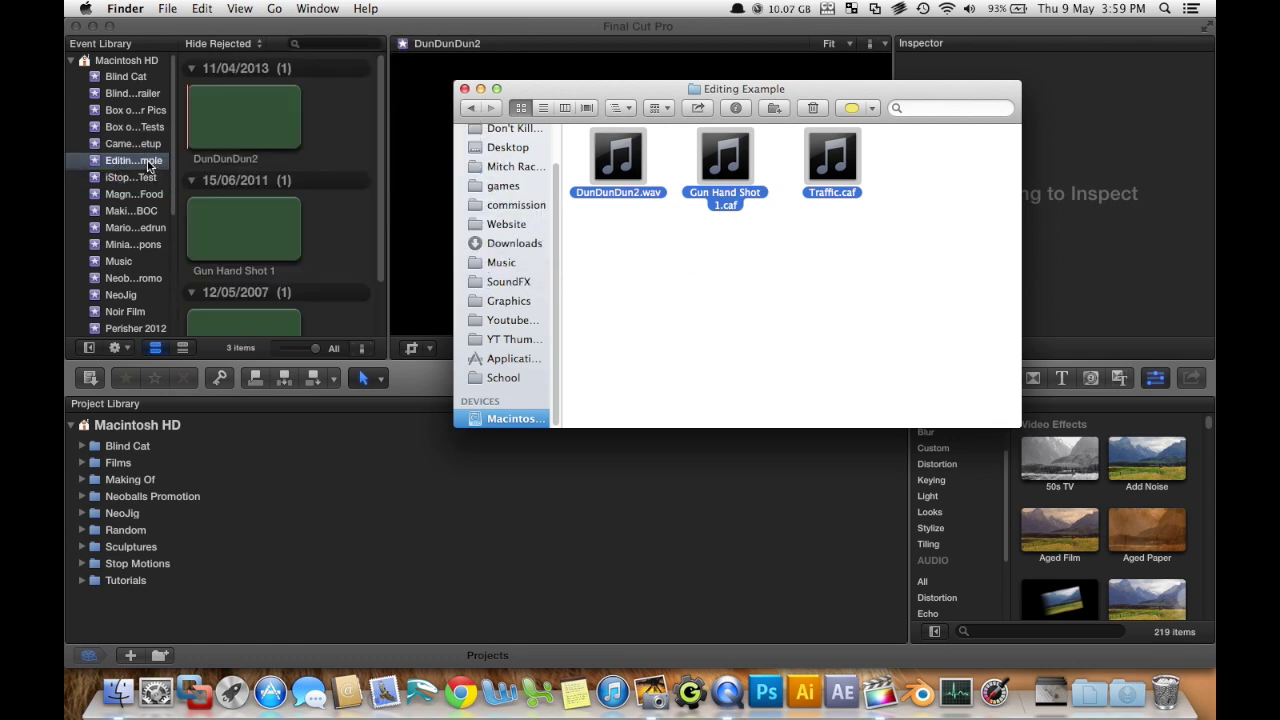
pyautogui.click(337, 52)
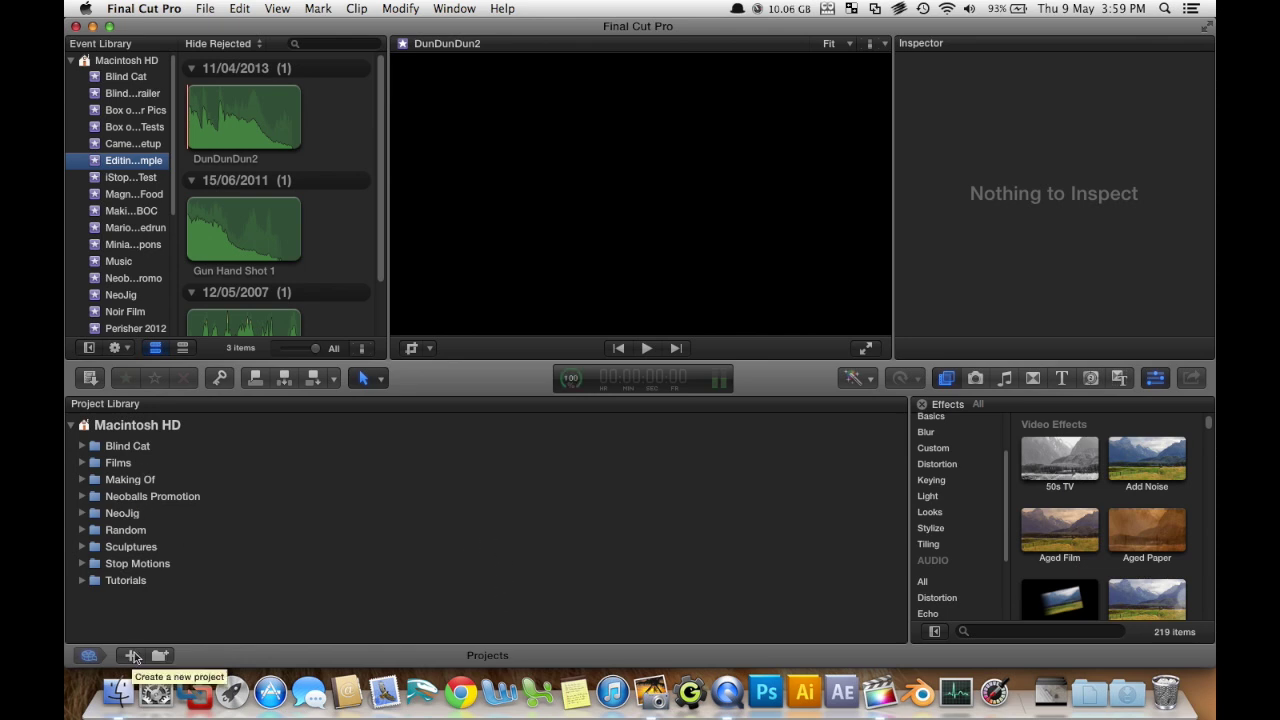
# Create the 'Editing Example' project with 1080p HD, 1920x1080, 30p settings.
pyautogui.click(134, 656)
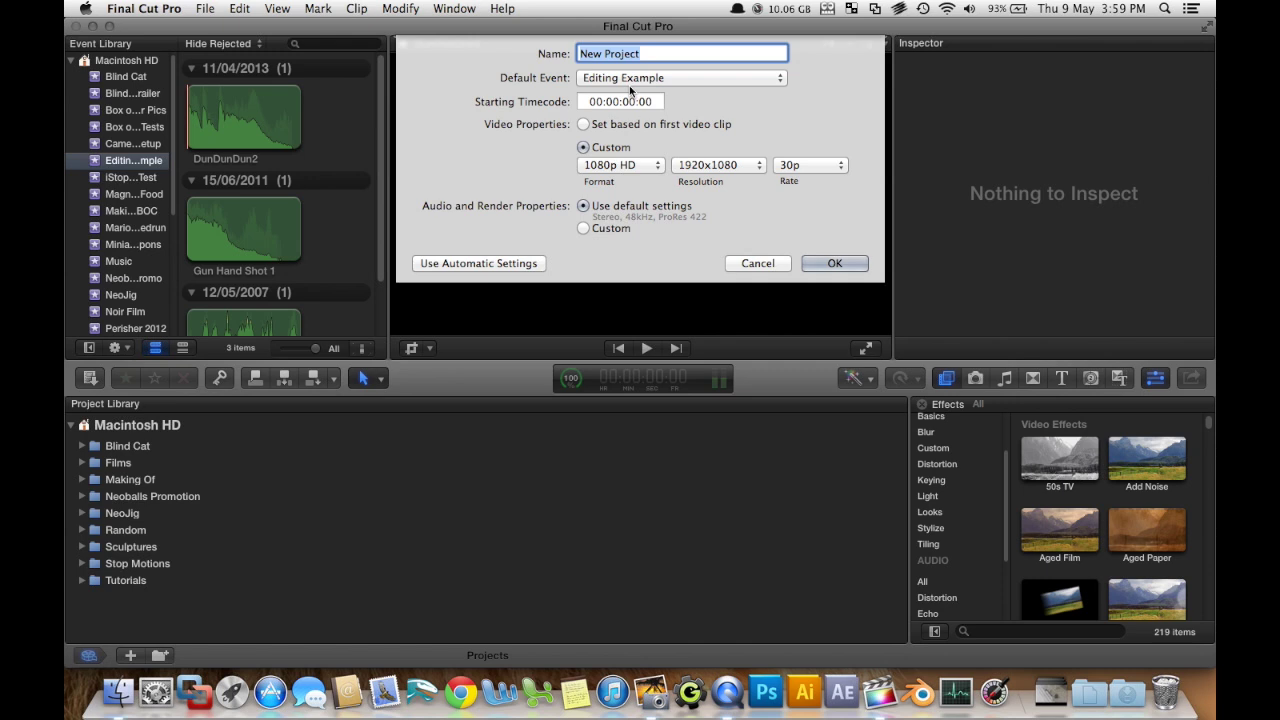
pyautogui.write('Editing Example')
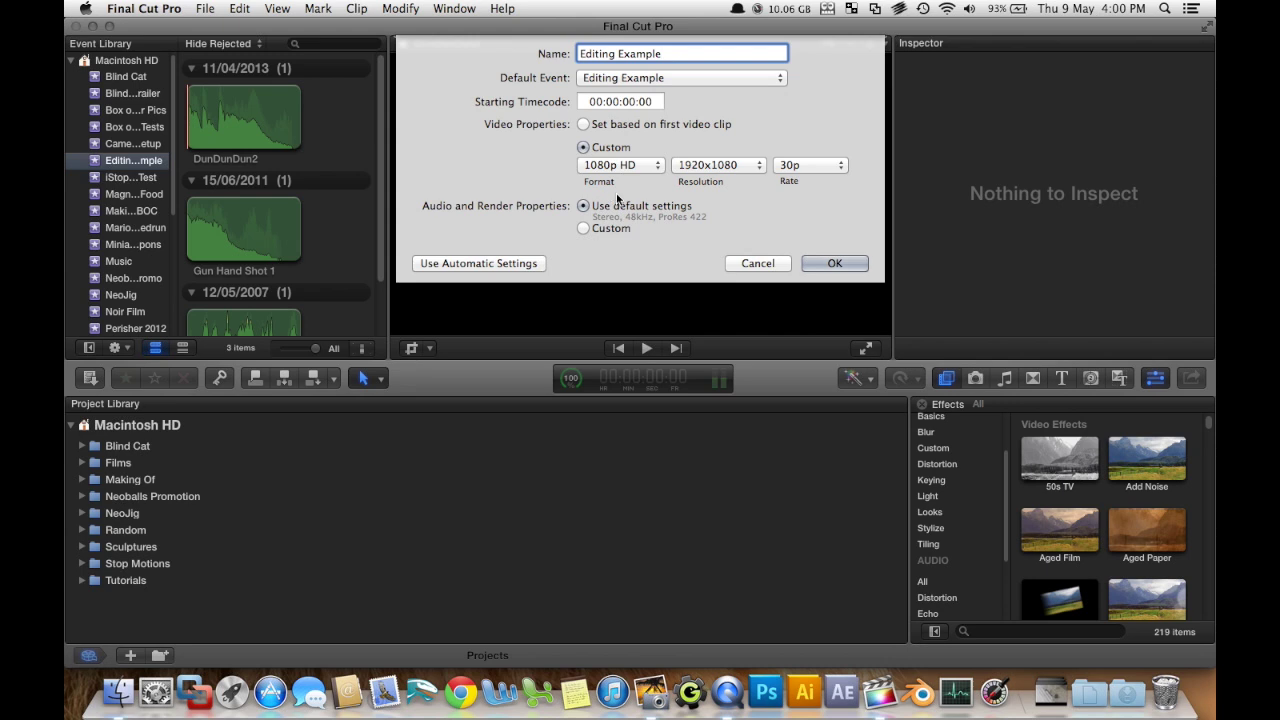
pyautogui.click(830, 264)
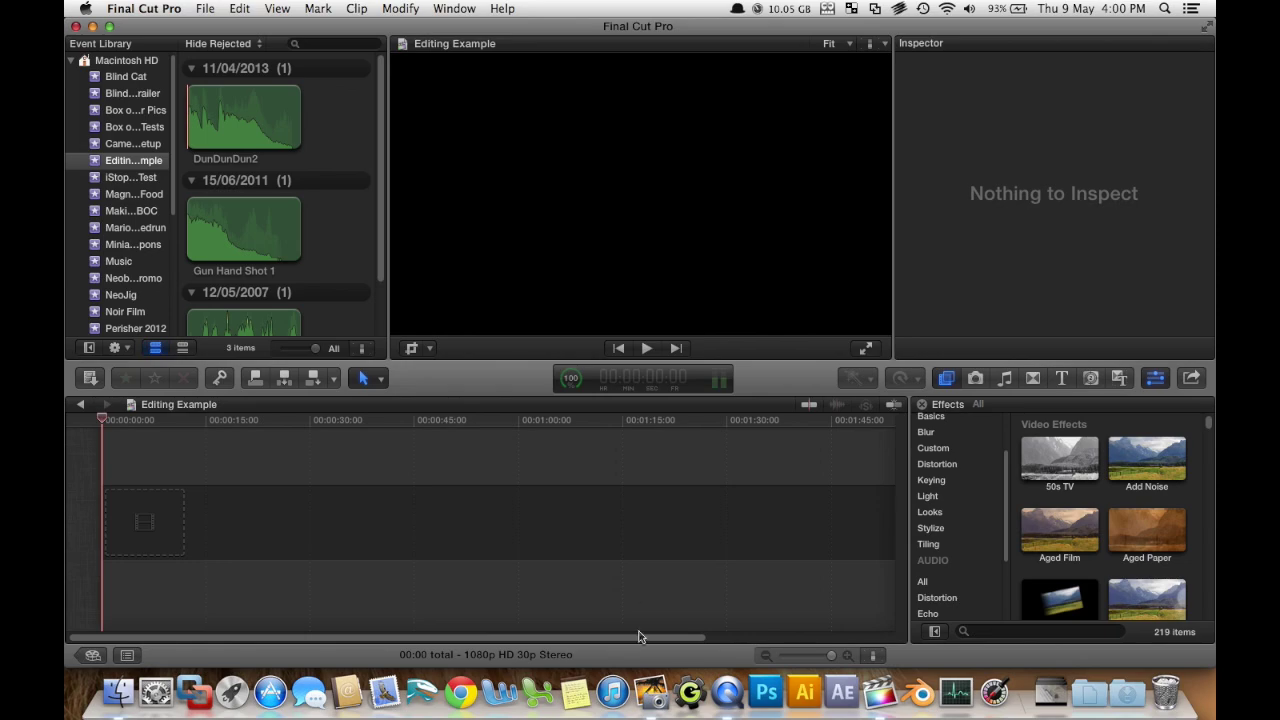
# Switch to iPhoto and browse the Video Projects album.
pyautogui.click(650, 690)
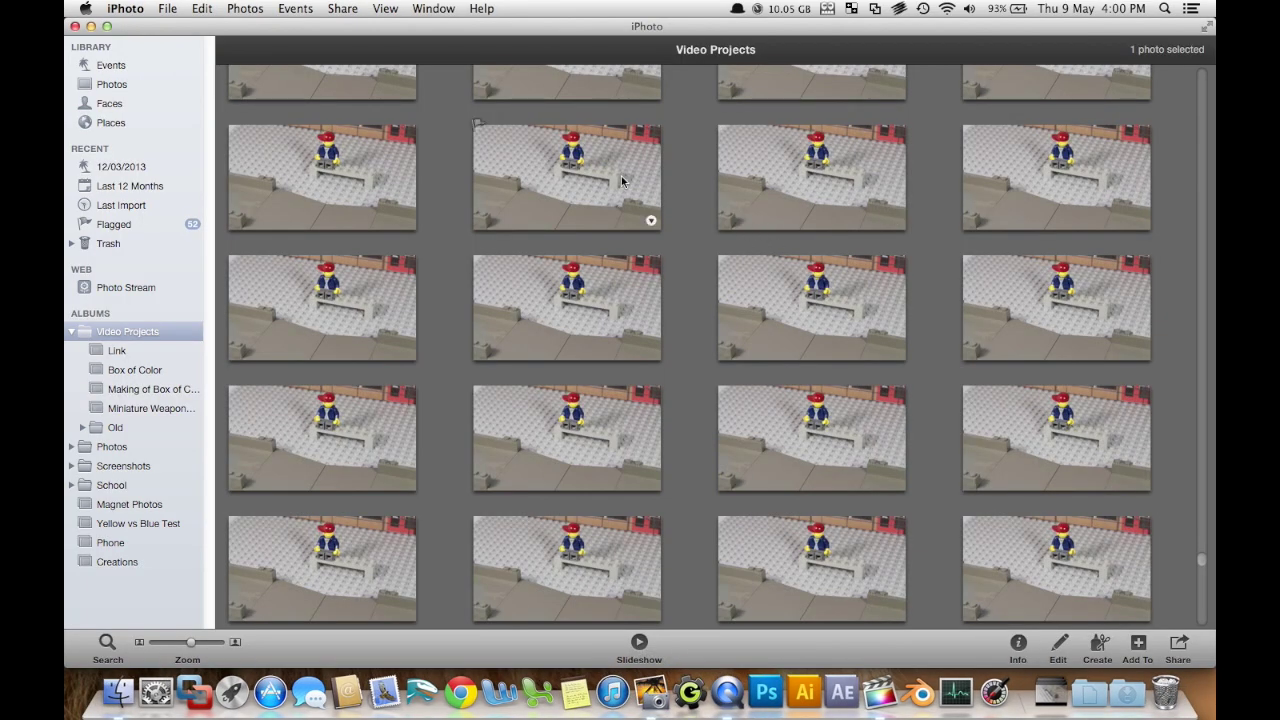
pyautogui.scroll(-10, 622, 181)
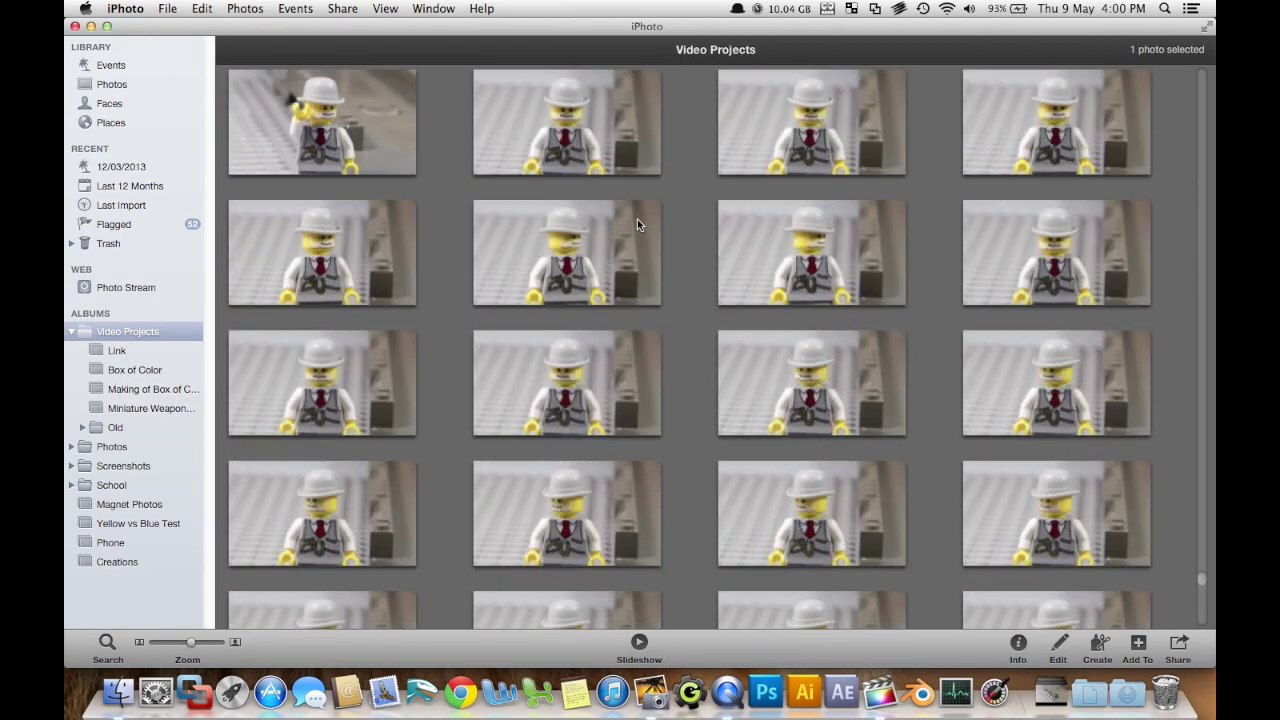
pyautogui.scroll(10, 637, 219)
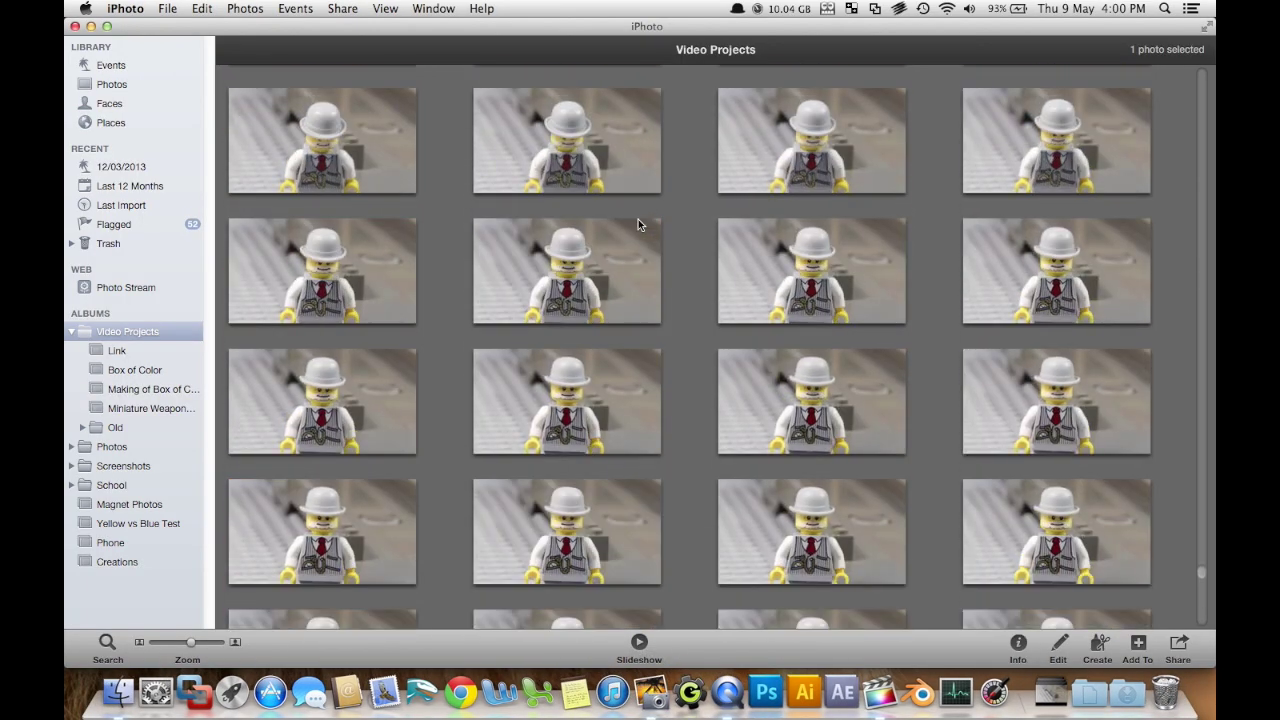
pyautogui.scroll(5, 638, 219)
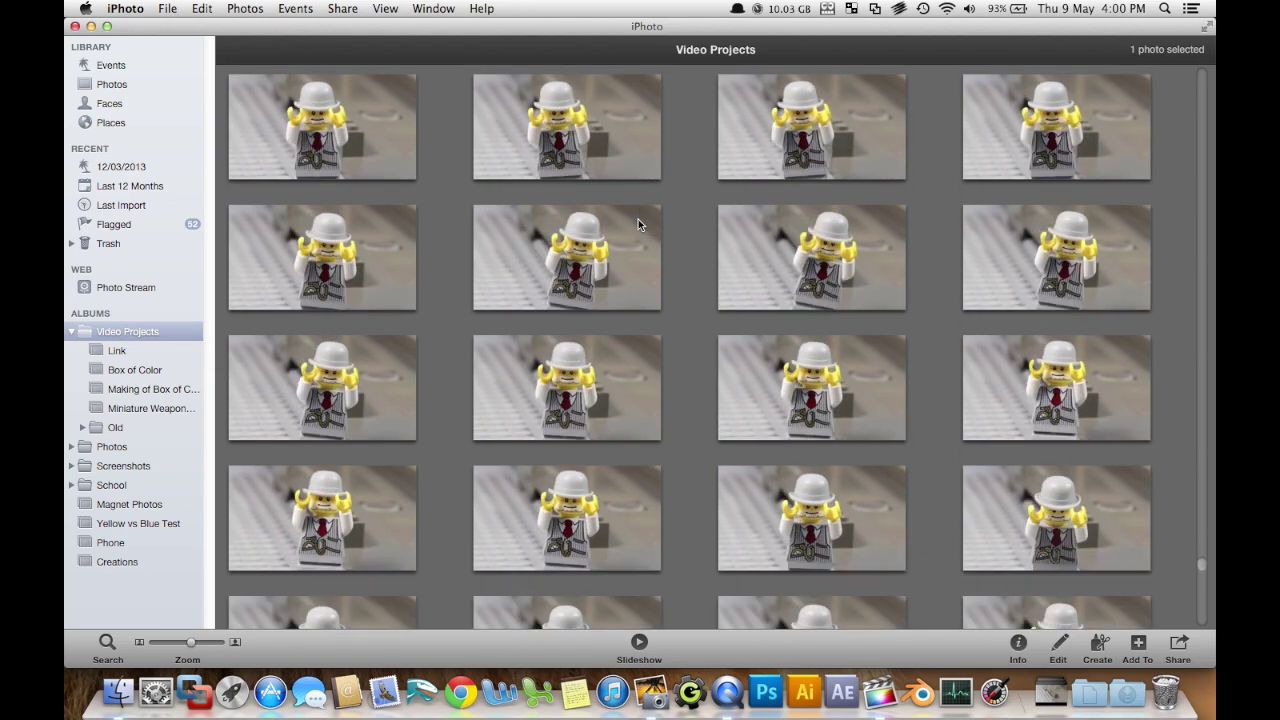
pyautogui.scroll(10, 639, 228)
pyautogui.scroll(-10, 657, 254)
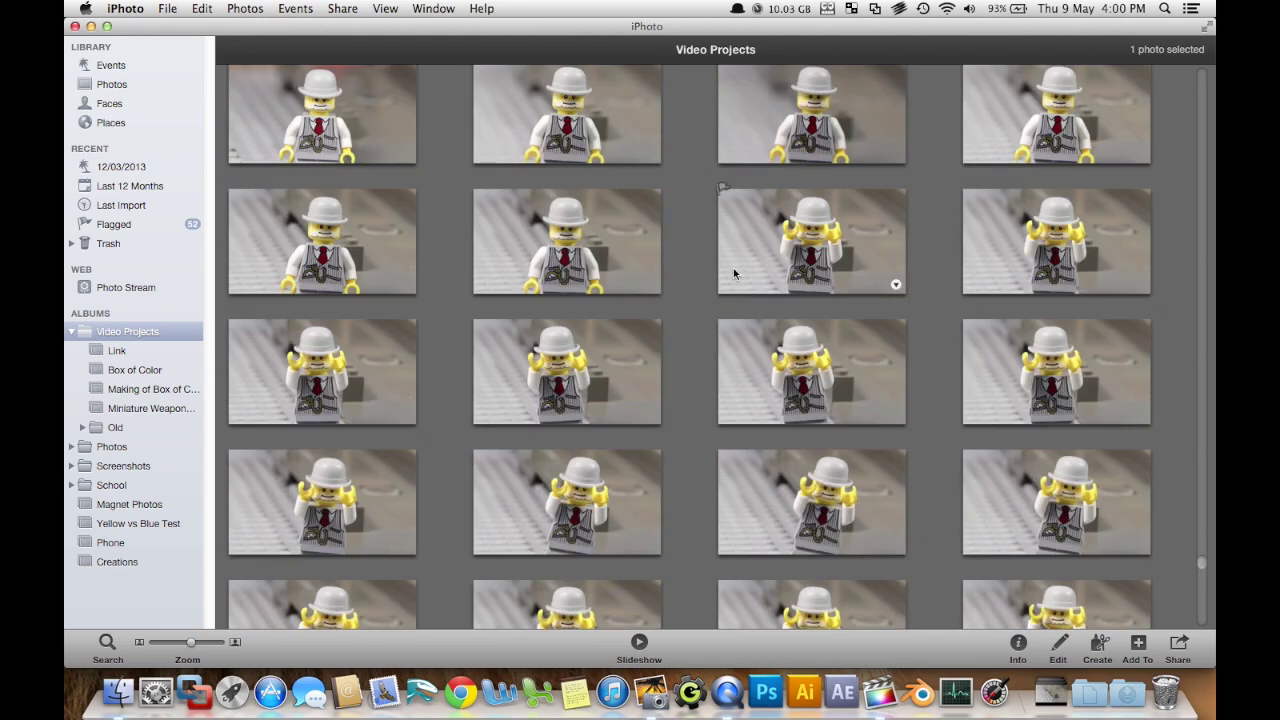
pyautogui.scroll(5, 734, 273)
# Open the two-figure street frame full-size and step through neighbouring frames to preview the animation.
pyautogui.doubleClick(1010, 467)
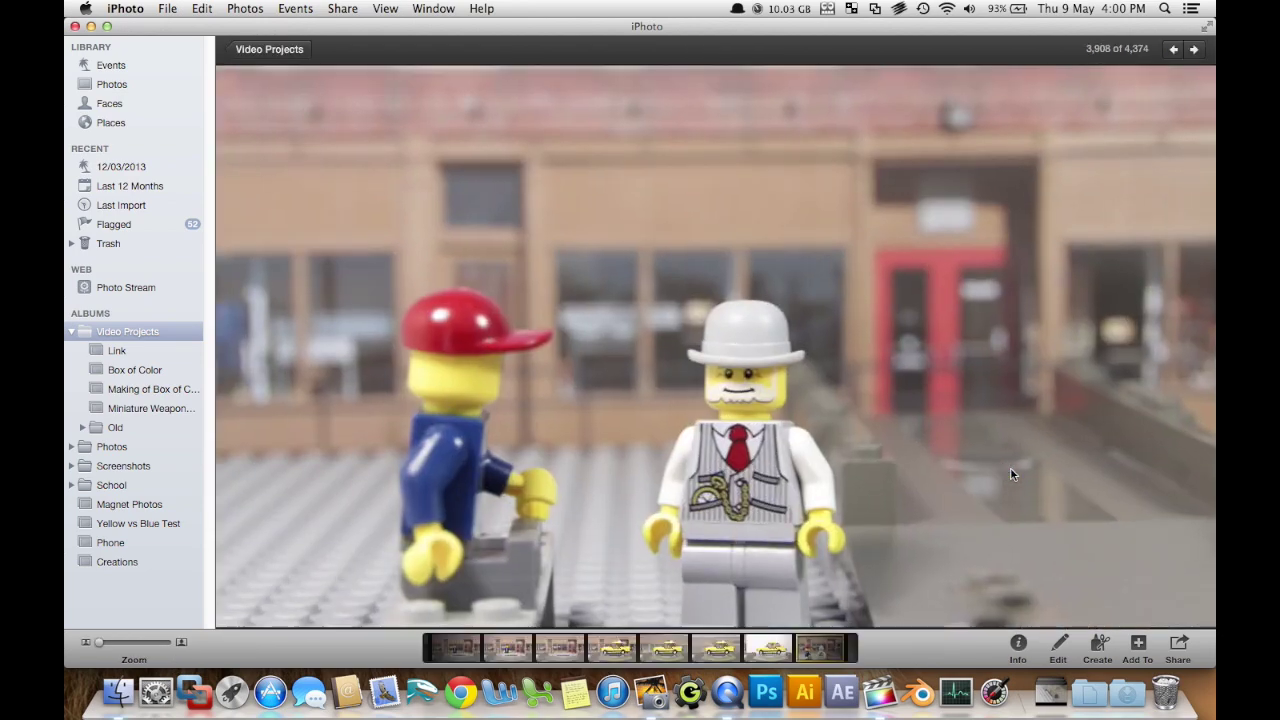
pyautogui.press('Right')
pyautogui.press('Right')
pyautogui.press('Right')
pyautogui.press('Right')
pyautogui.press('Right')
pyautogui.press('Right')
pyautogui.press('Right')
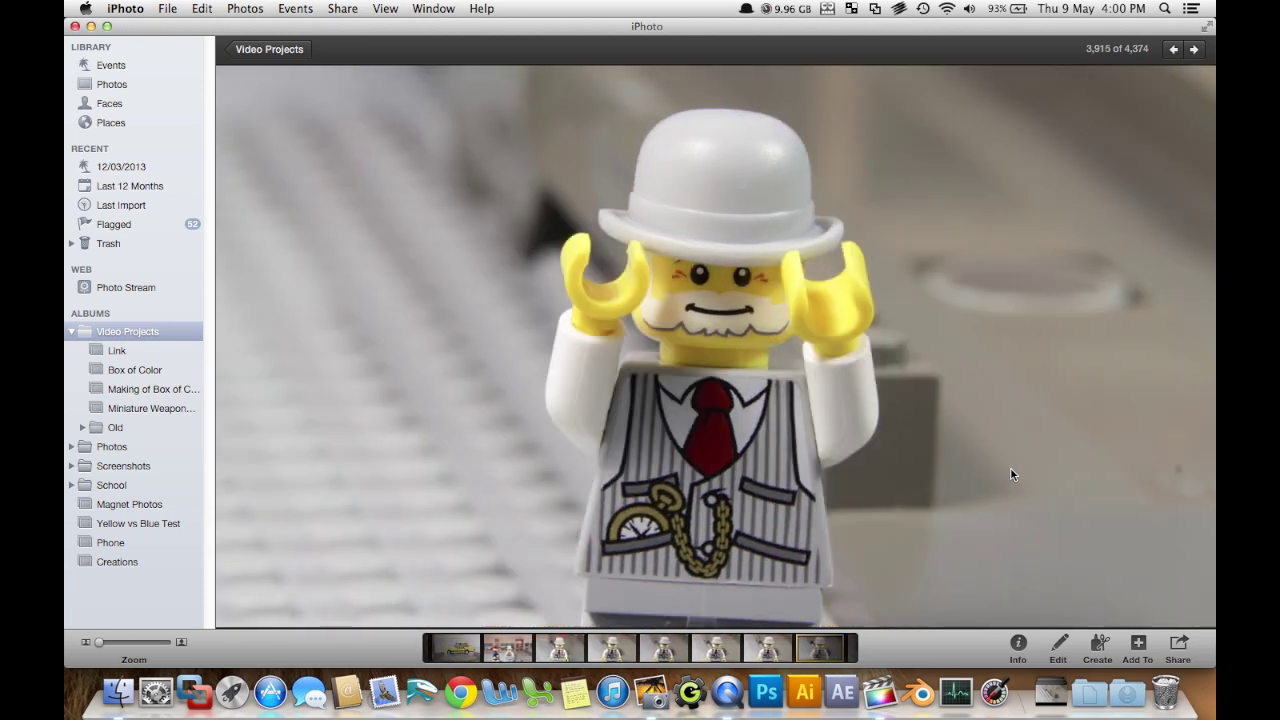
pyautogui.press('Right')
pyautogui.press('Right')
pyautogui.press('Right')
pyautogui.press('Right')
pyautogui.press('Right')
pyautogui.press('Right')
pyautogui.press('Right')
pyautogui.press('Right')
pyautogui.press('Right')
pyautogui.press('Right')
pyautogui.press('Right')
pyautogui.press('Right')
pyautogui.press('Right')
pyautogui.press('Right')
pyautogui.press('Right')
pyautogui.press('Right')
pyautogui.press('Right')
pyautogui.press('Right')
pyautogui.press('Right')
pyautogui.press('Right')
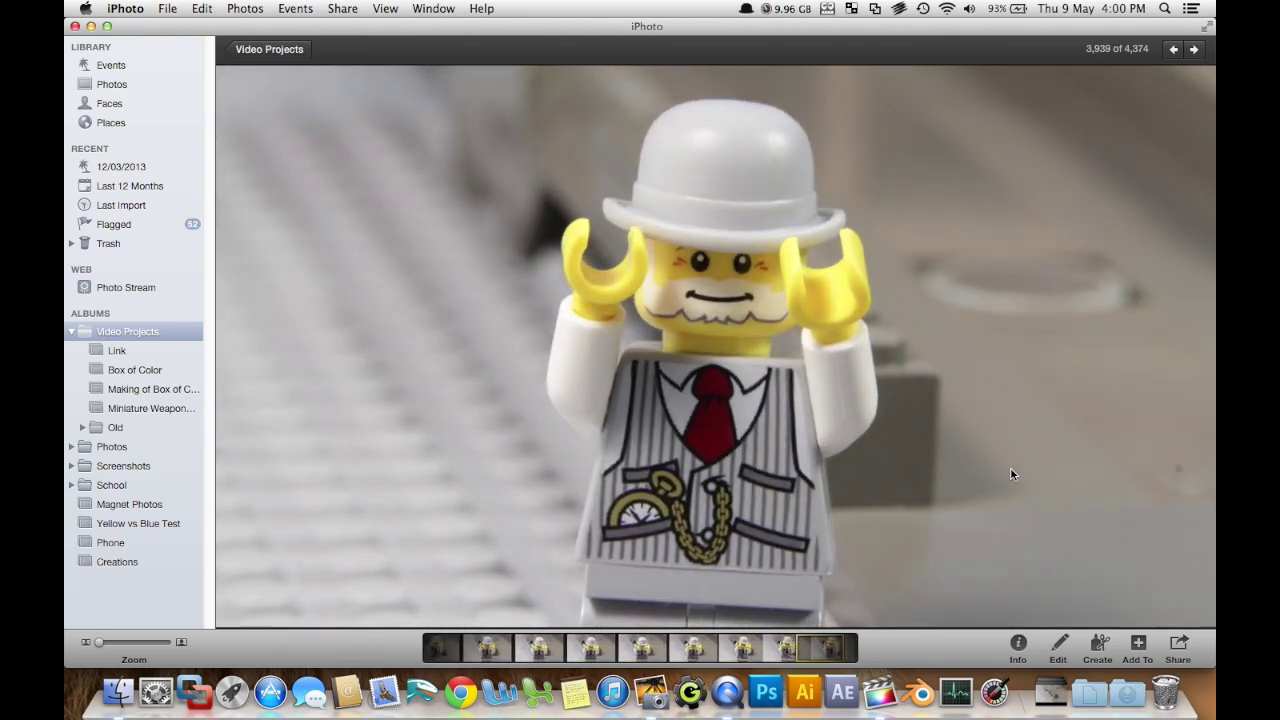
pyautogui.press('Right')
pyautogui.press('Right')
pyautogui.press('Right')
pyautogui.press('Right')
pyautogui.press('Right')
pyautogui.press('Right')
pyautogui.press('Right')
pyautogui.press('Right')
pyautogui.press('Right')
pyautogui.press('Right')
pyautogui.press('Right')
pyautogui.press('Right')
pyautogui.press('Right')
pyautogui.press('Right')
pyautogui.press('Right')
pyautogui.press('Right')
pyautogui.press('Right')
pyautogui.press('Right')
pyautogui.press('Right')
pyautogui.press('Right')
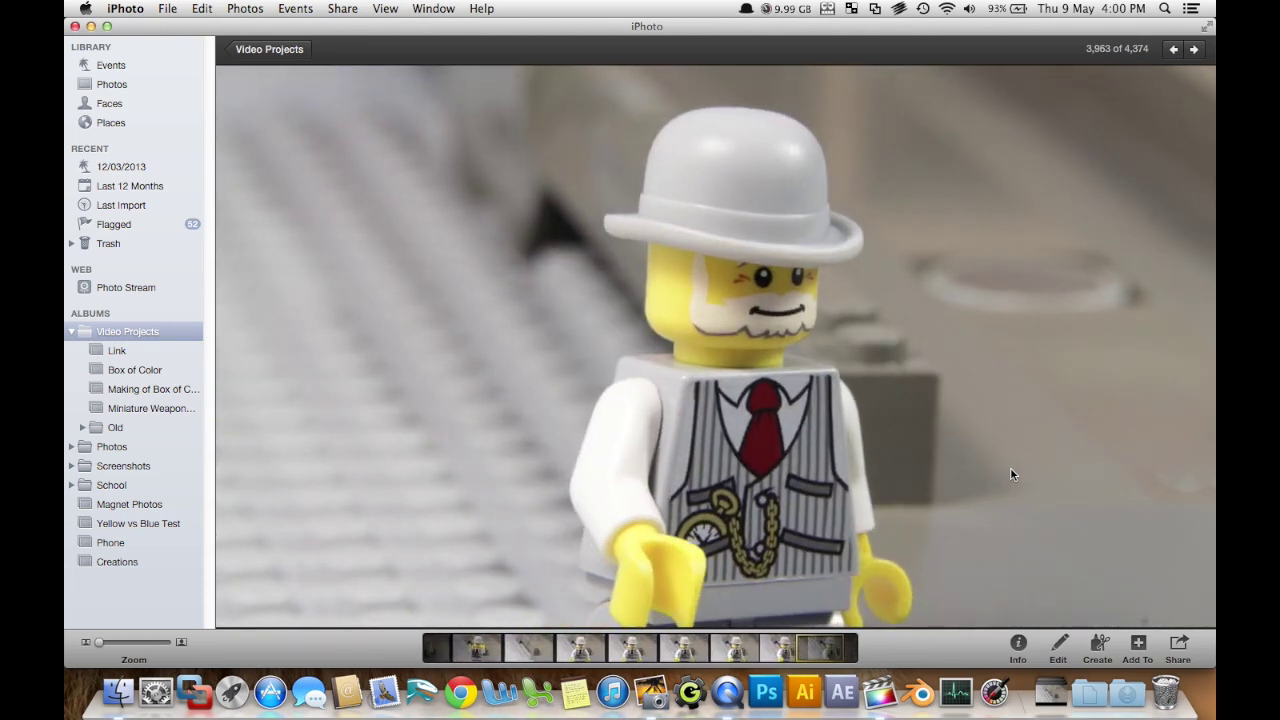
pyautogui.press('Right')
pyautogui.press('Right')
pyautogui.press('Right')
pyautogui.press('Right')
pyautogui.press('Right')
pyautogui.press('Right')
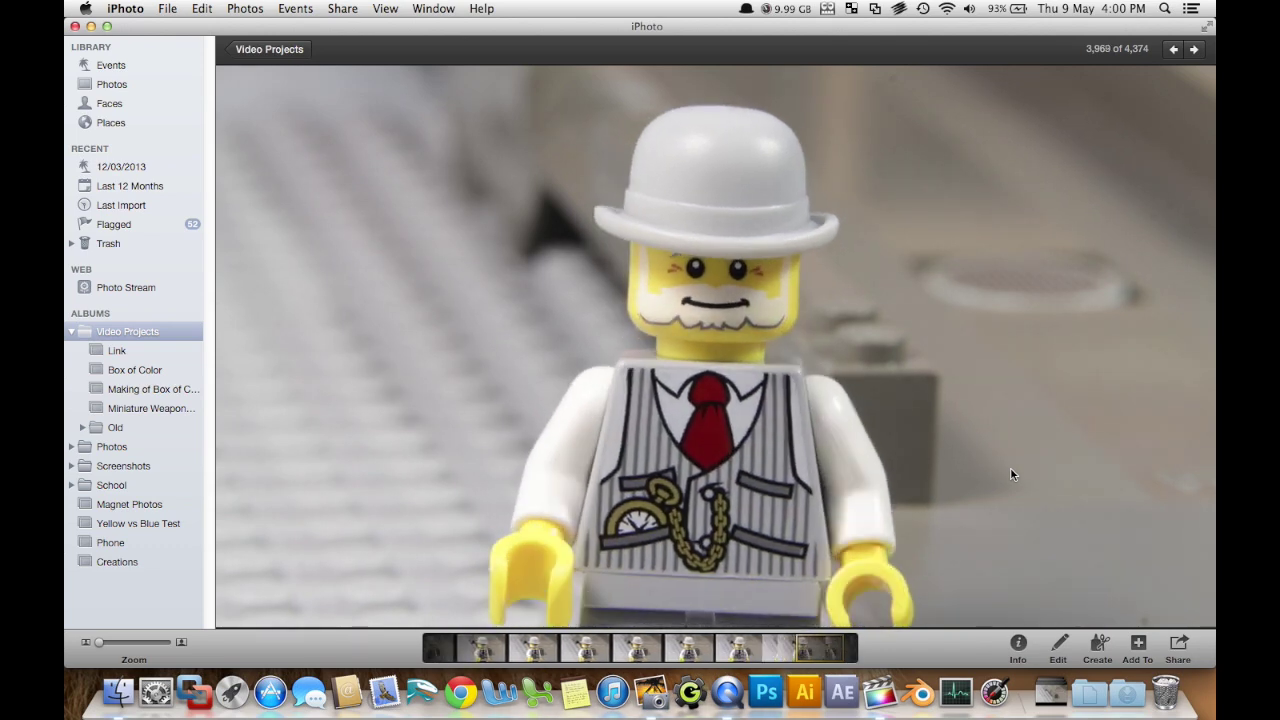
pyautogui.press('Right')
pyautogui.press('Right')
pyautogui.press('Right')
pyautogui.press('Right')
pyautogui.press('Right')
pyautogui.press('Right')
pyautogui.press('Right')
pyautogui.press('Right')
pyautogui.press('Right')
pyautogui.press('Right')
pyautogui.press('Right')
pyautogui.press('Right')
pyautogui.press('Right')
pyautogui.press('Right')
pyautogui.press('Right')
pyautogui.press('Right')
pyautogui.press('Right')
pyautogui.press('Right')
pyautogui.press('Right')
pyautogui.press('Right')
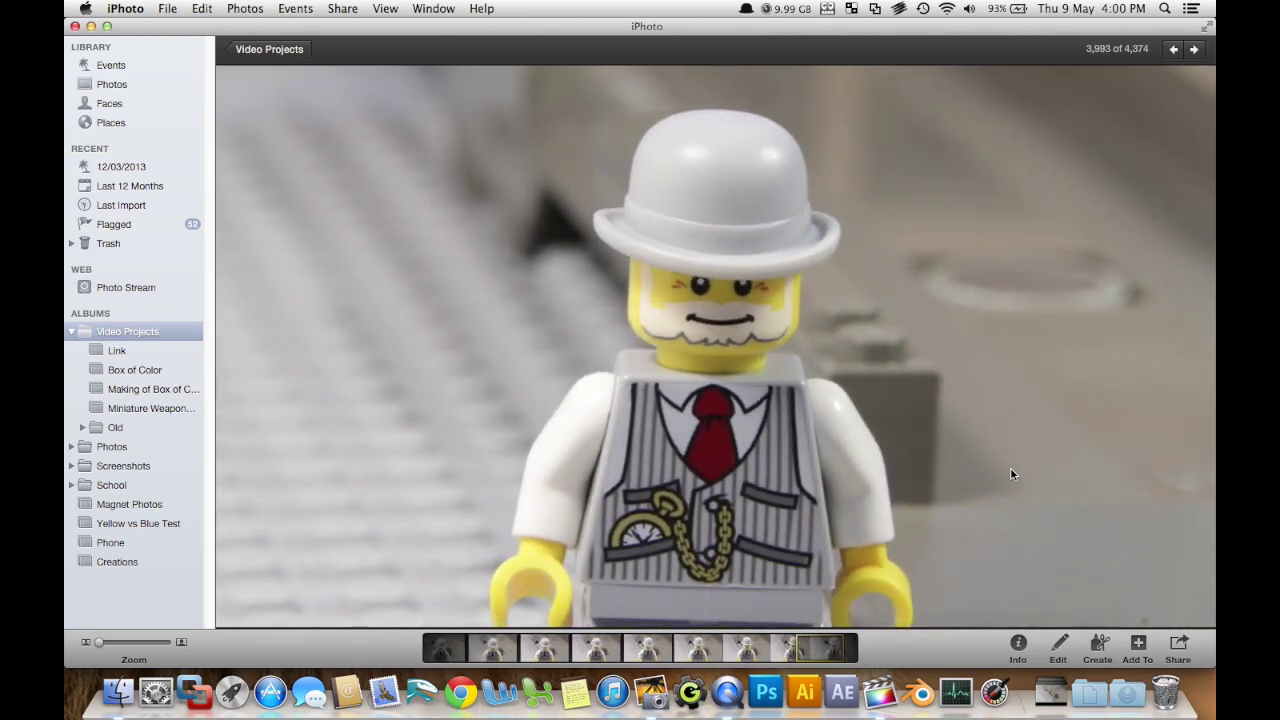
pyautogui.press('Left')
pyautogui.press('Left')
pyautogui.press('Left')
pyautogui.press('Left')
pyautogui.press('Left')
pyautogui.press('Left')
pyautogui.press('Left')
pyautogui.press('Left')
pyautogui.press('Left')
pyautogui.press('Left')
pyautogui.press('Left')
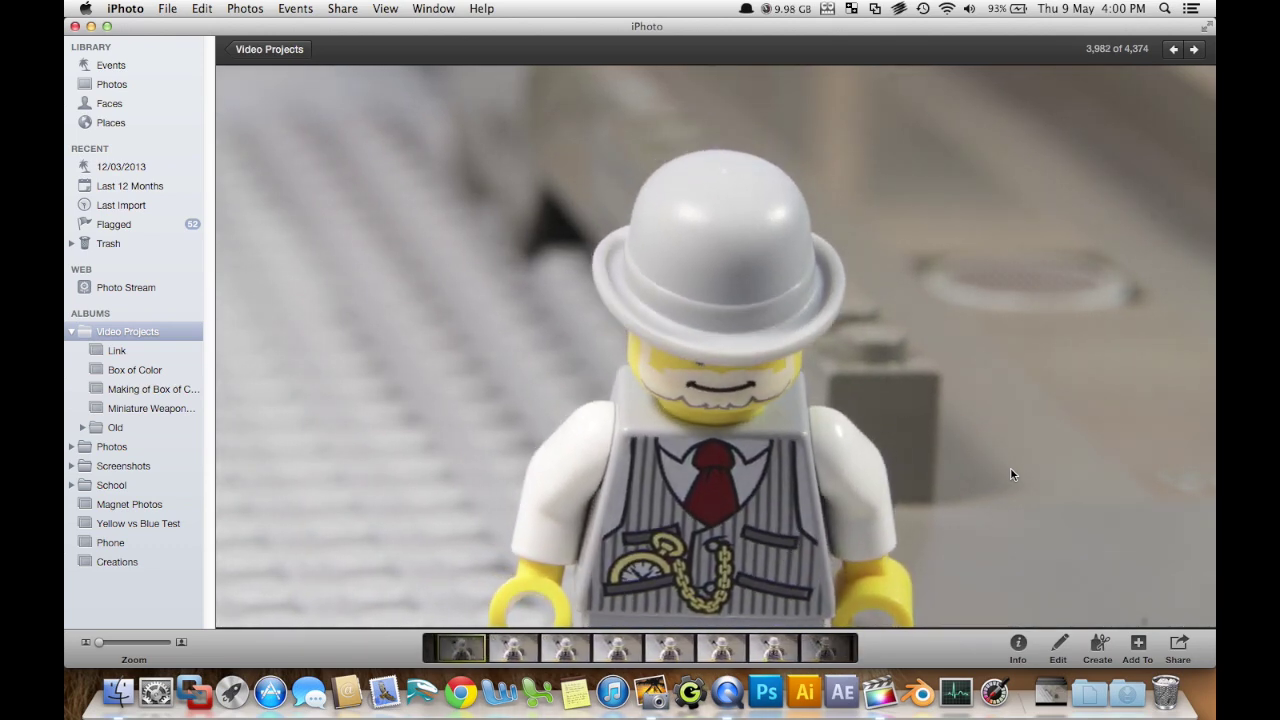
pyautogui.press('Left')
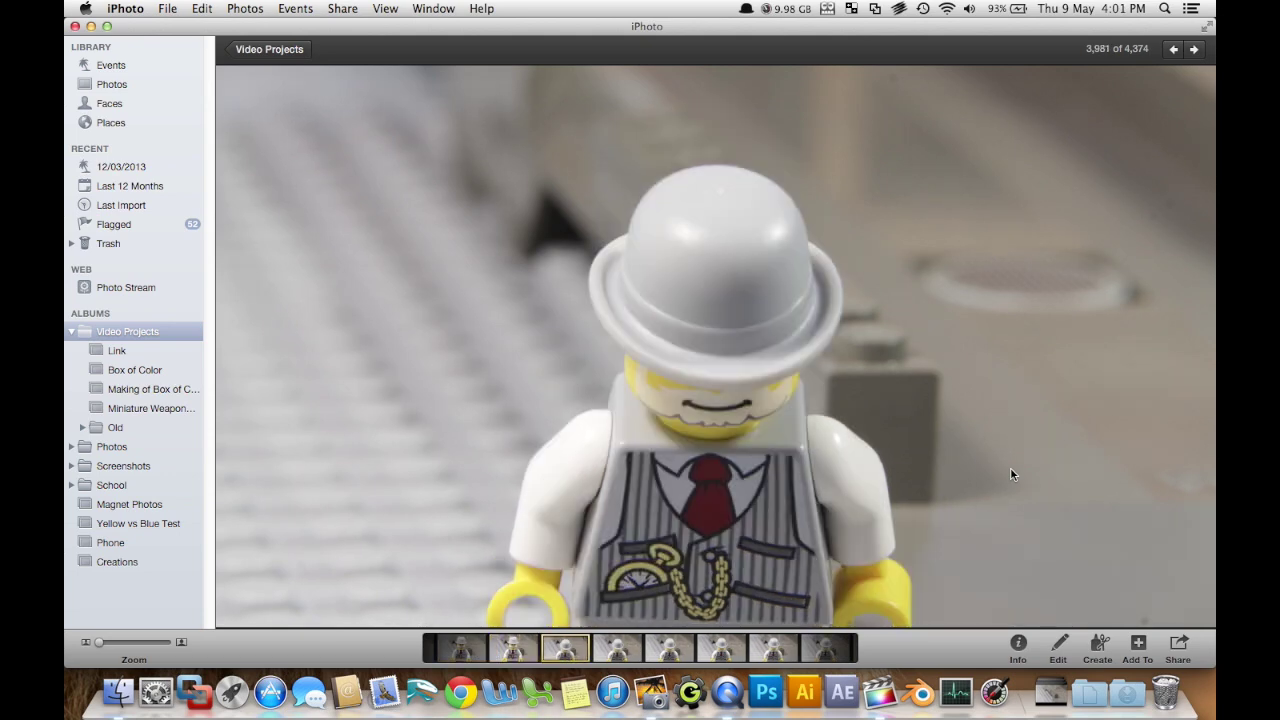
# Back in the grid, Shift-select the run of 33 white-hat figure frames.
pyautogui.click(300, 61)
pyautogui.click(448, 540)
pyautogui.click(415, 548)
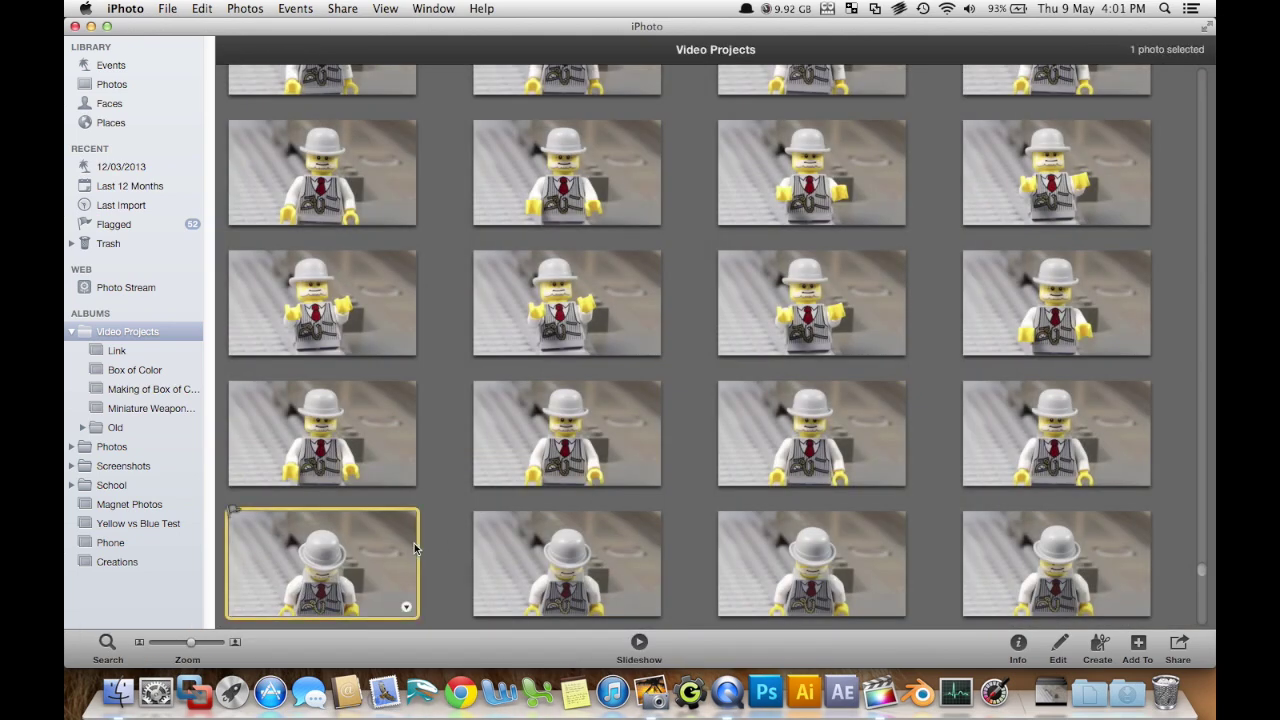
pyautogui.scroll(-2, 430, 550)
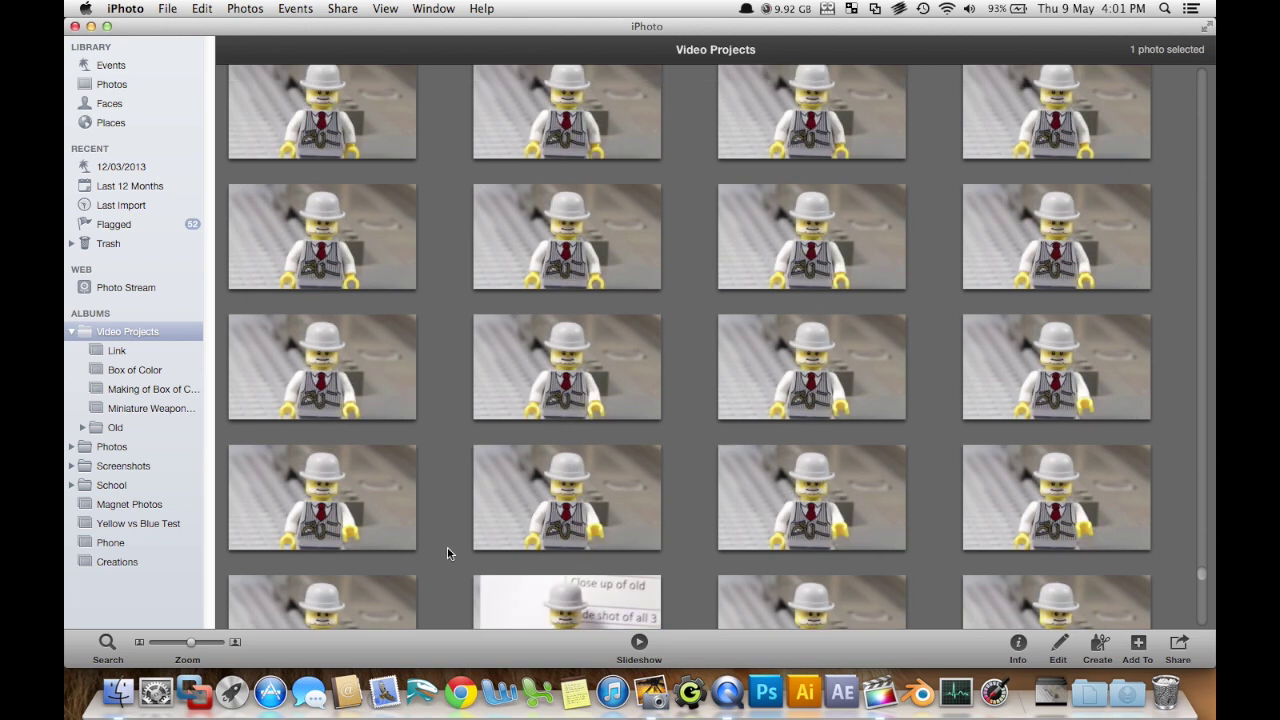
pyautogui.keyDown('shift'); pyautogui.click(390, 601); pyautogui.keyUp('shift')
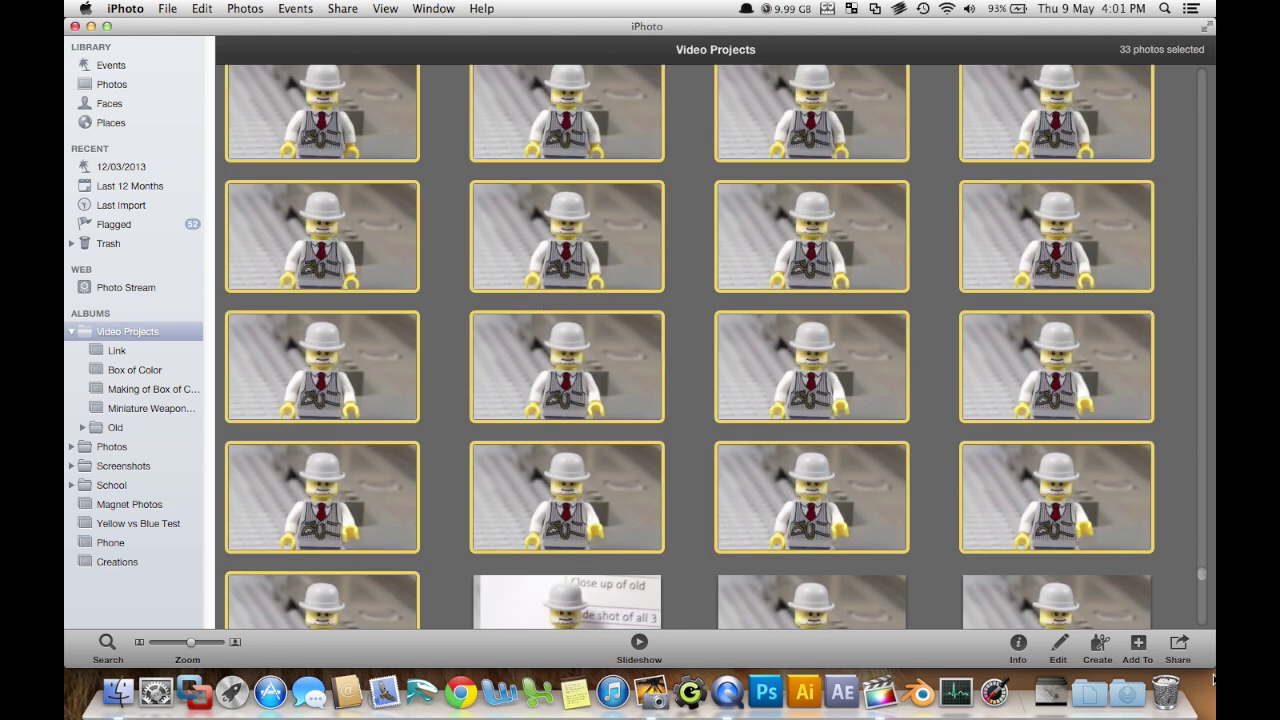
# Drag the 33 selected frames from iPhoto into the Editing Example timeline.
pyautogui.moveTo(1210, 667); pyautogui.dragTo(803, 493)
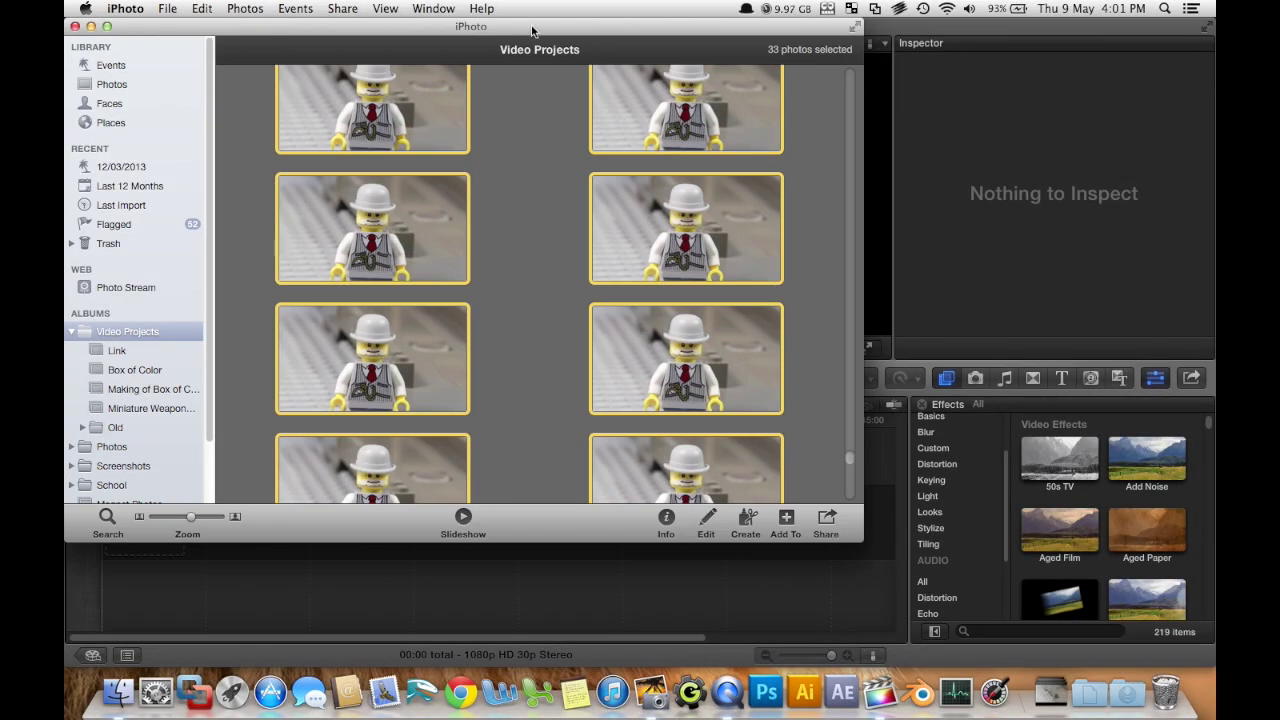
pyautogui.moveTo(532, 32); pyautogui.dragTo(968, 110)
pyautogui.moveTo(850, 188); pyautogui.dragTo(80, 615)
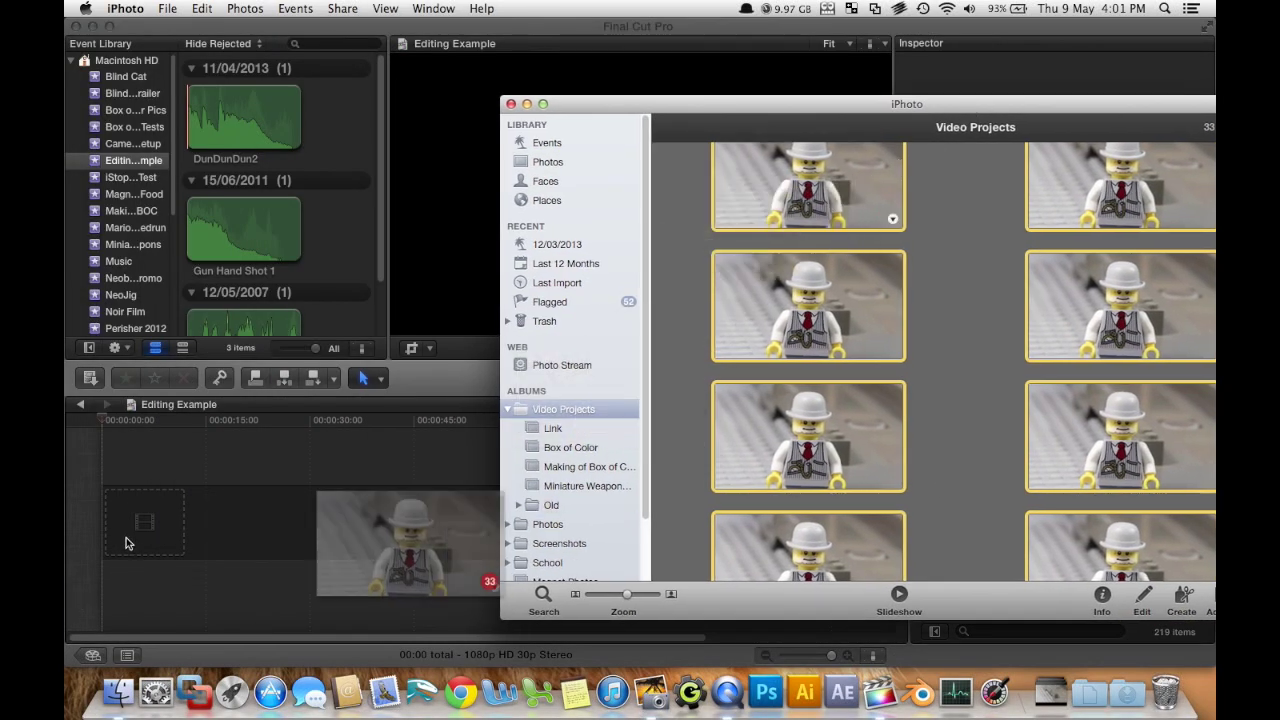
pyautogui.moveTo(126, 543); pyautogui.dragTo(128, 533)
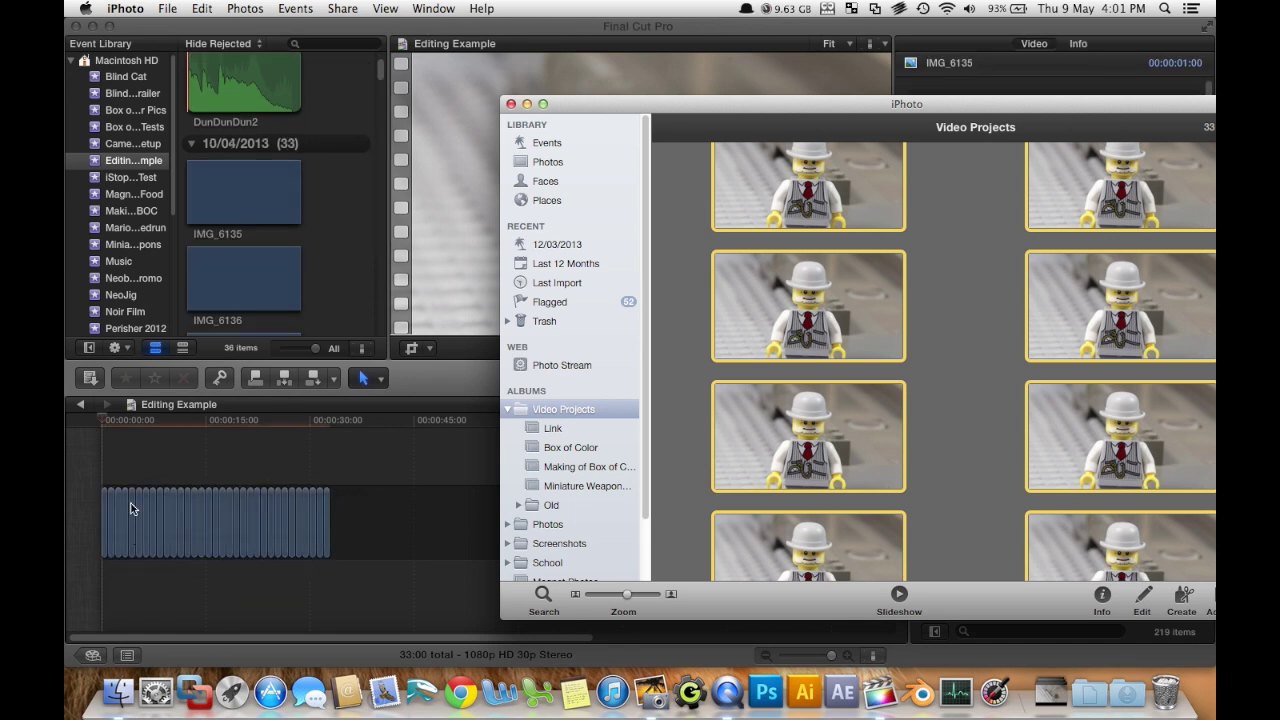
pyautogui.click(134, 470)
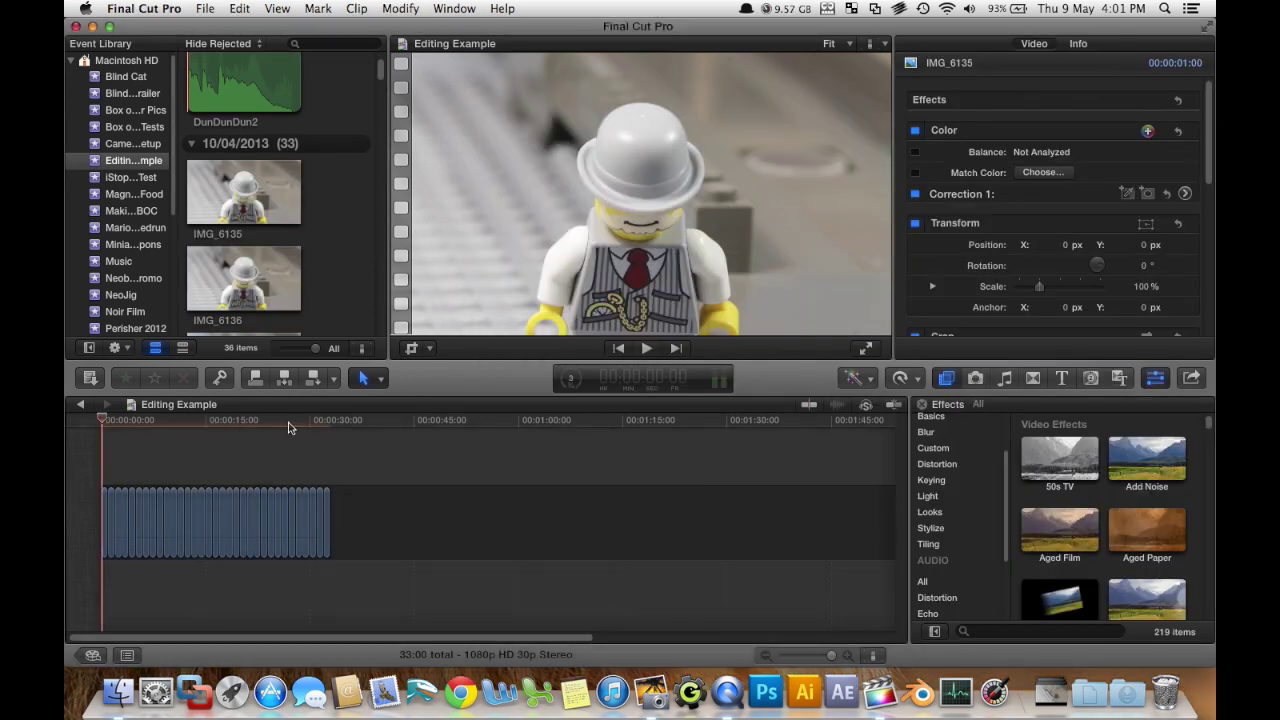
# Zoom the timeline to show all 33 clips and park the playhead near 14 seconds.
pyautogui.click(335, 426)
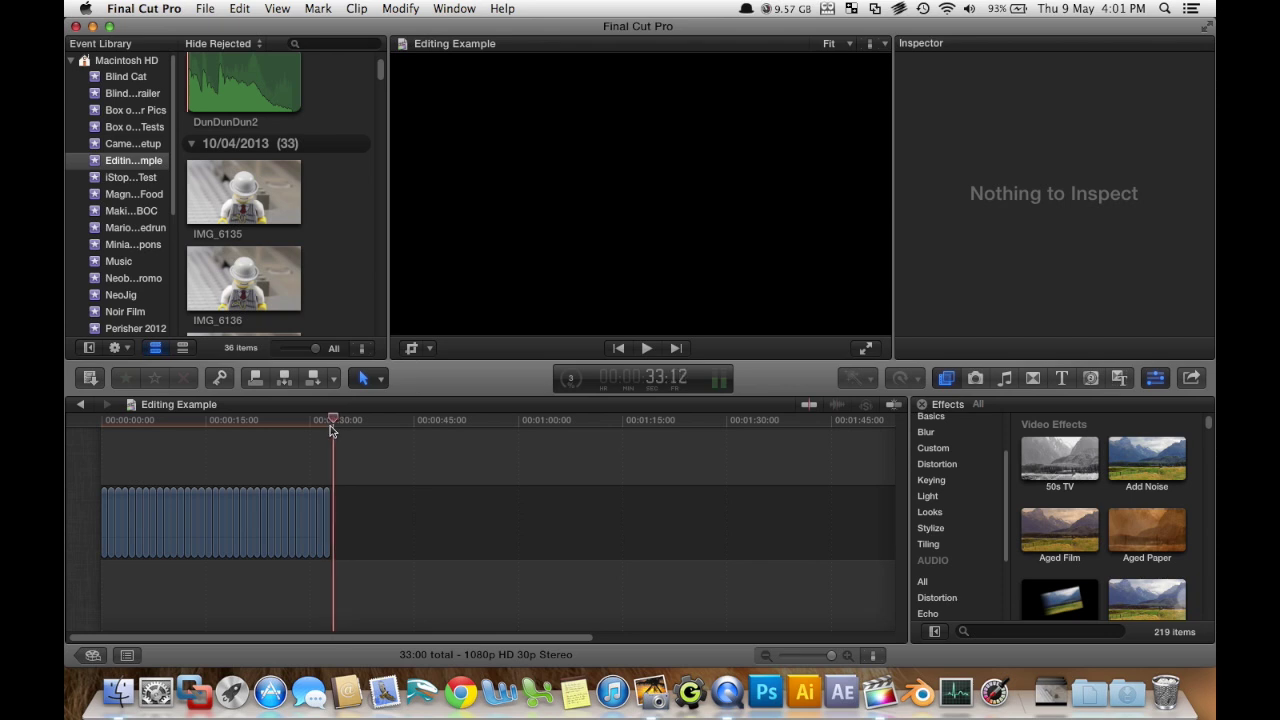
pyautogui.click(326, 427)
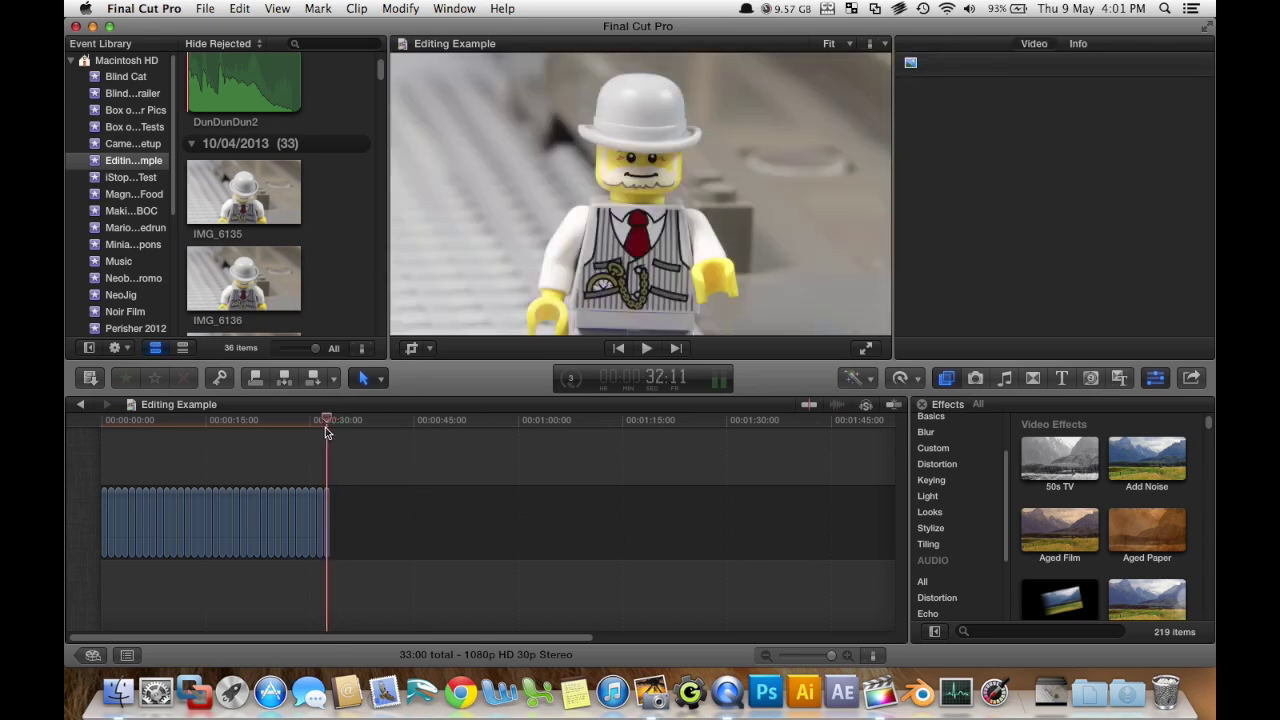
pyautogui.click(810, 655)
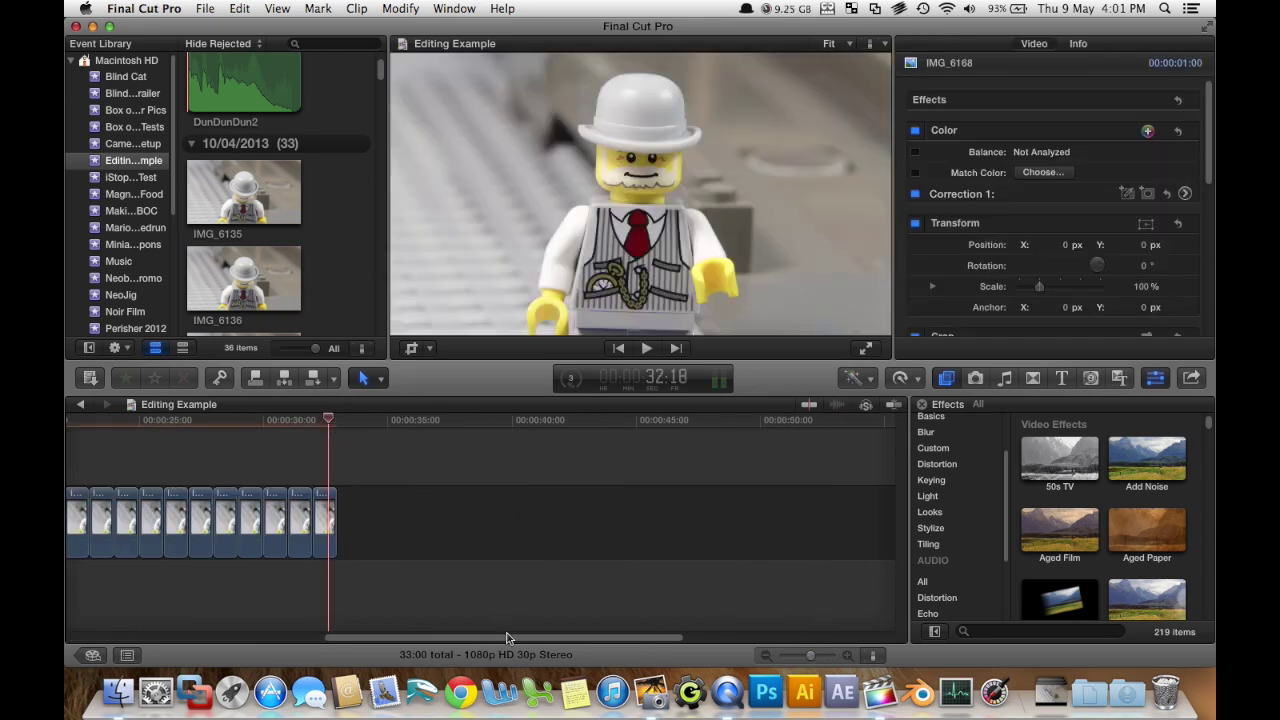
pyautogui.moveTo(509, 637); pyautogui.dragTo(202, 612)
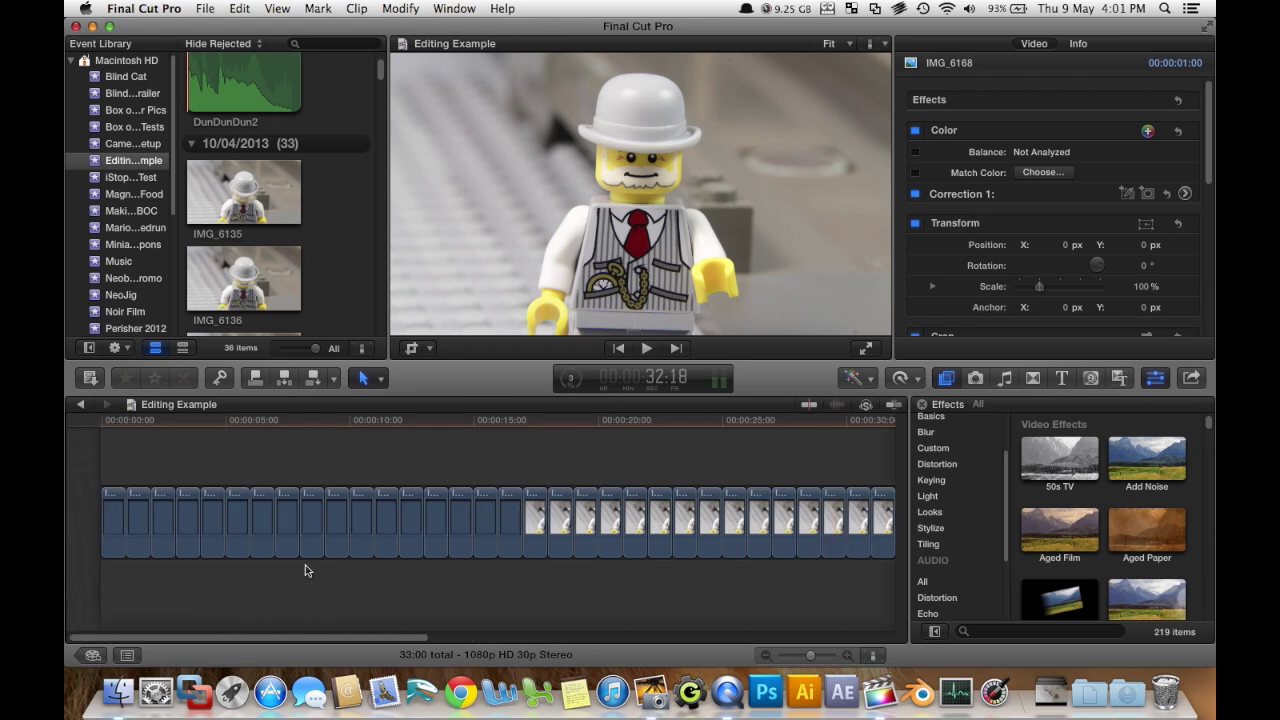
pyautogui.click(800, 657)
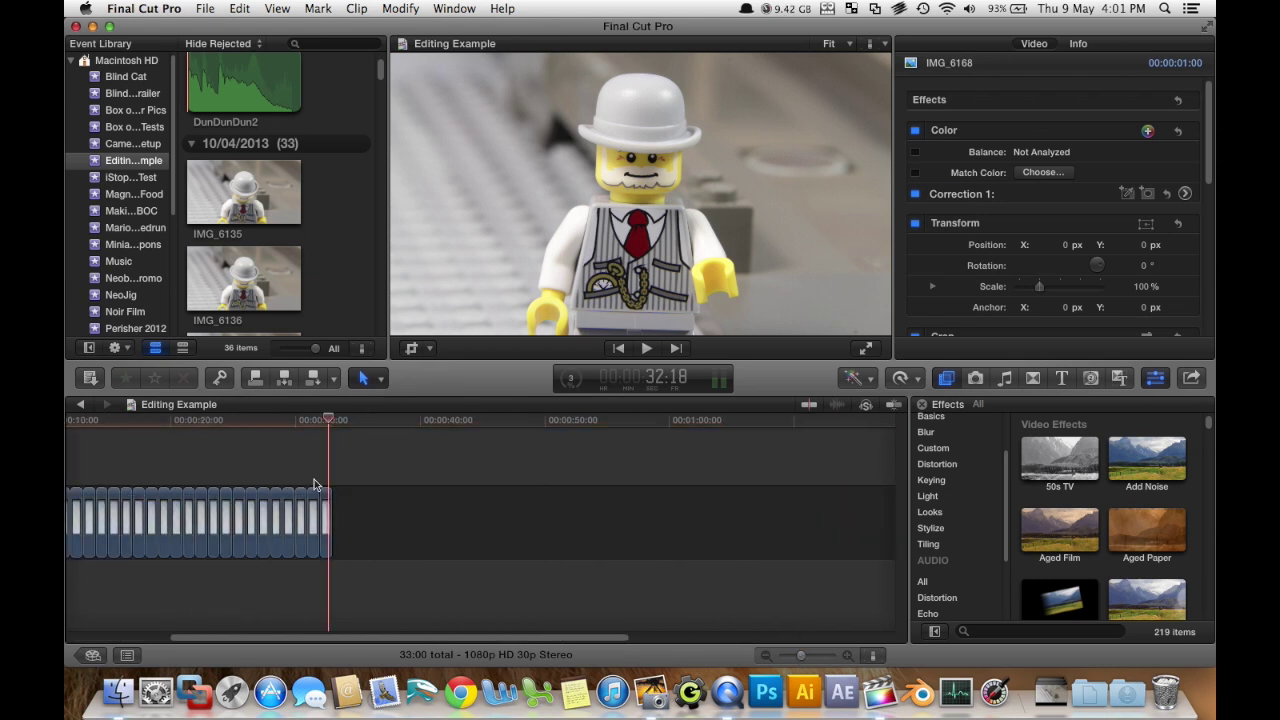
pyautogui.press('Home')
pyautogui.click(278, 470)
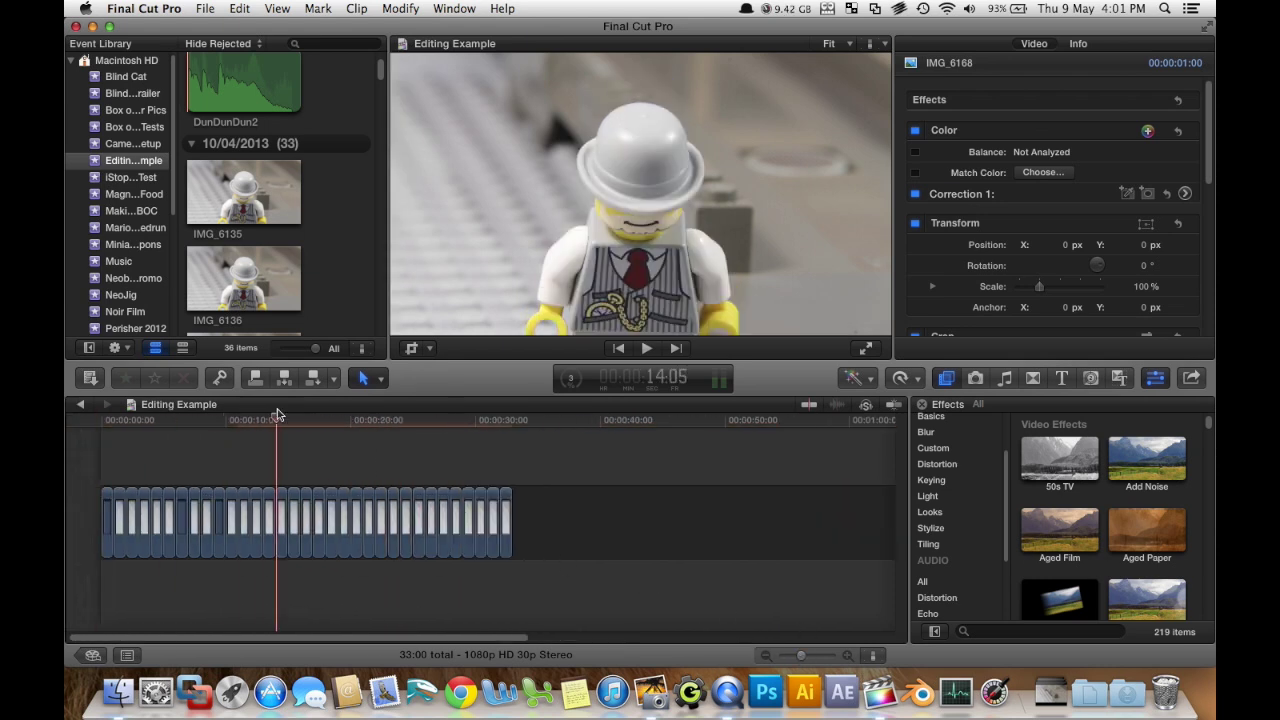
# Marquee-select all 33 photo clips and start entering a new duration with Ctrl-D.
pyautogui.moveTo(544, 449); pyautogui.dragTo(108, 580)
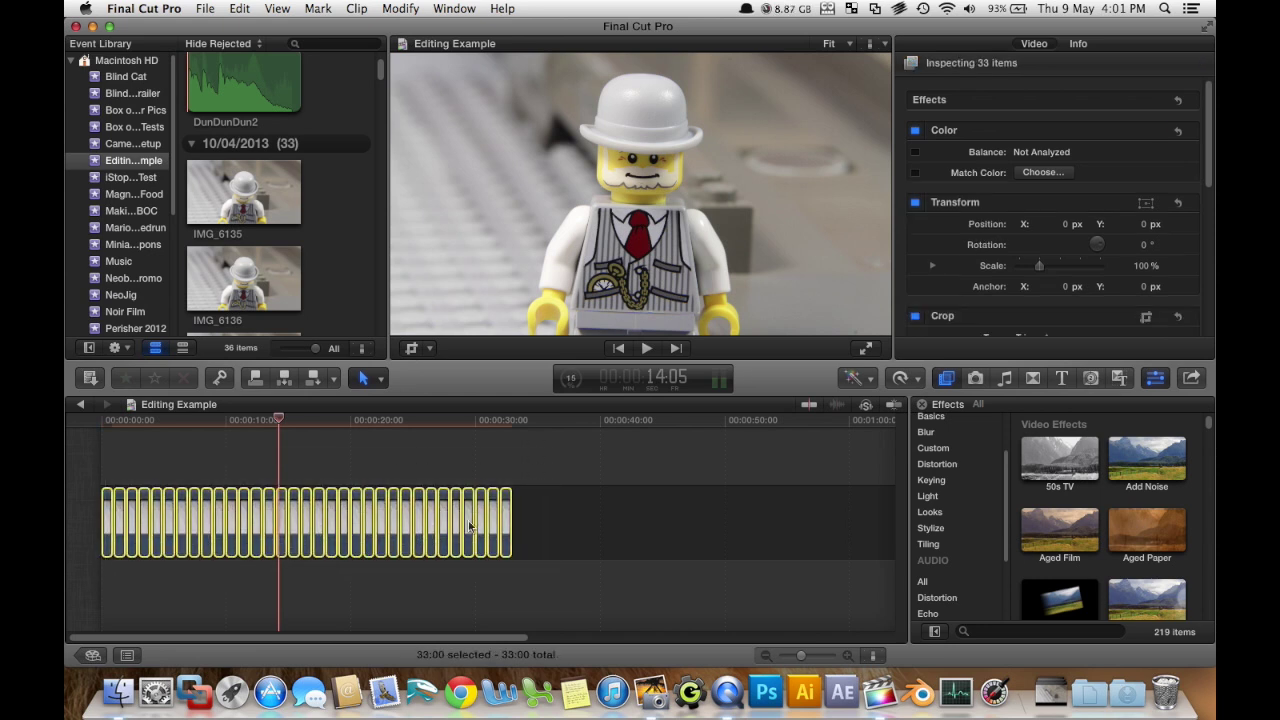
pyautogui.hotkey('ctrl', 'd')
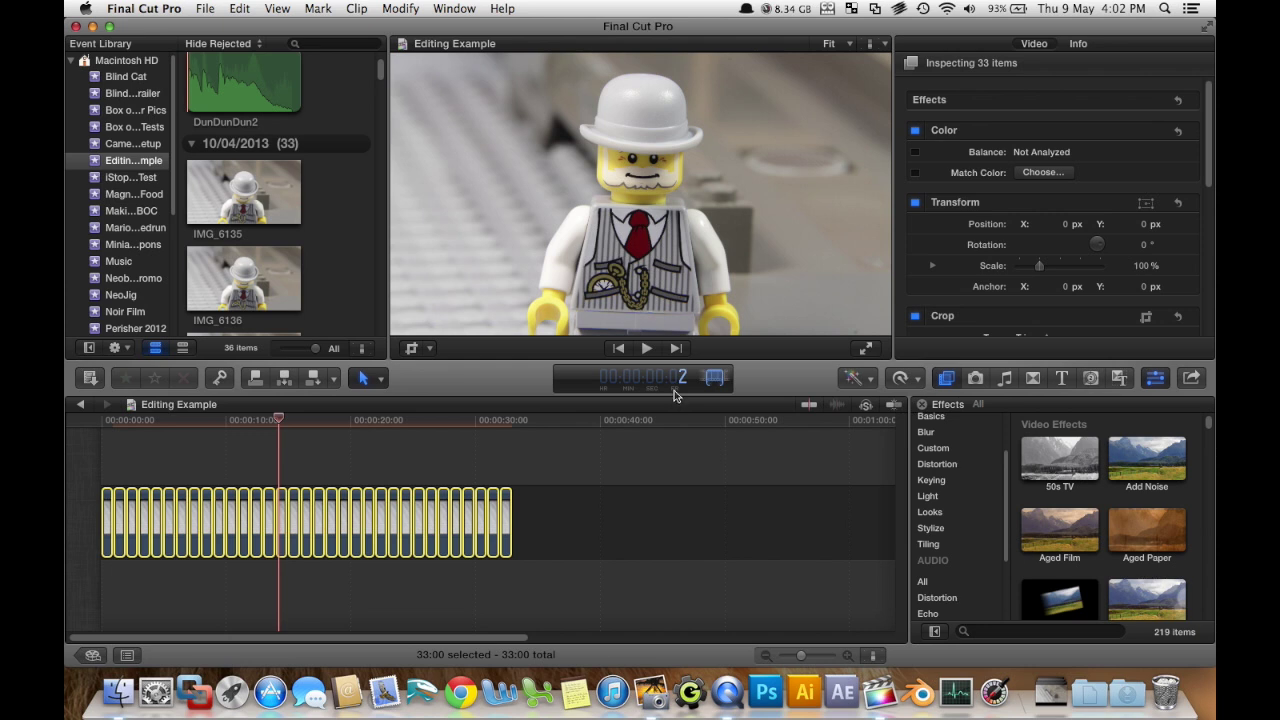
# Apply the two-frame duration to every clip and zoom in on the 2:06 sequence.
pyautogui.press('Return')
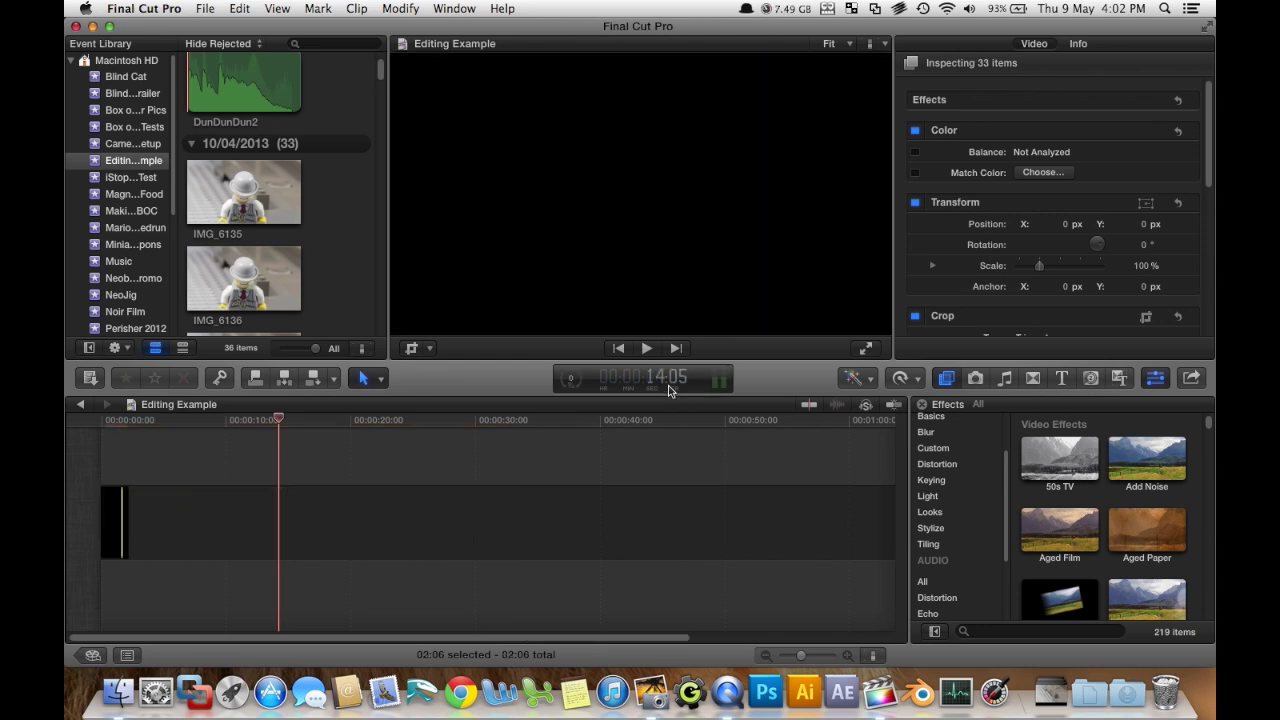
pyautogui.moveTo(120, 424)
pyautogui.mouseDown()
pyautogui.moveTo(97, 427)
pyautogui.moveTo(130, 434)
pyautogui.mouseUp()
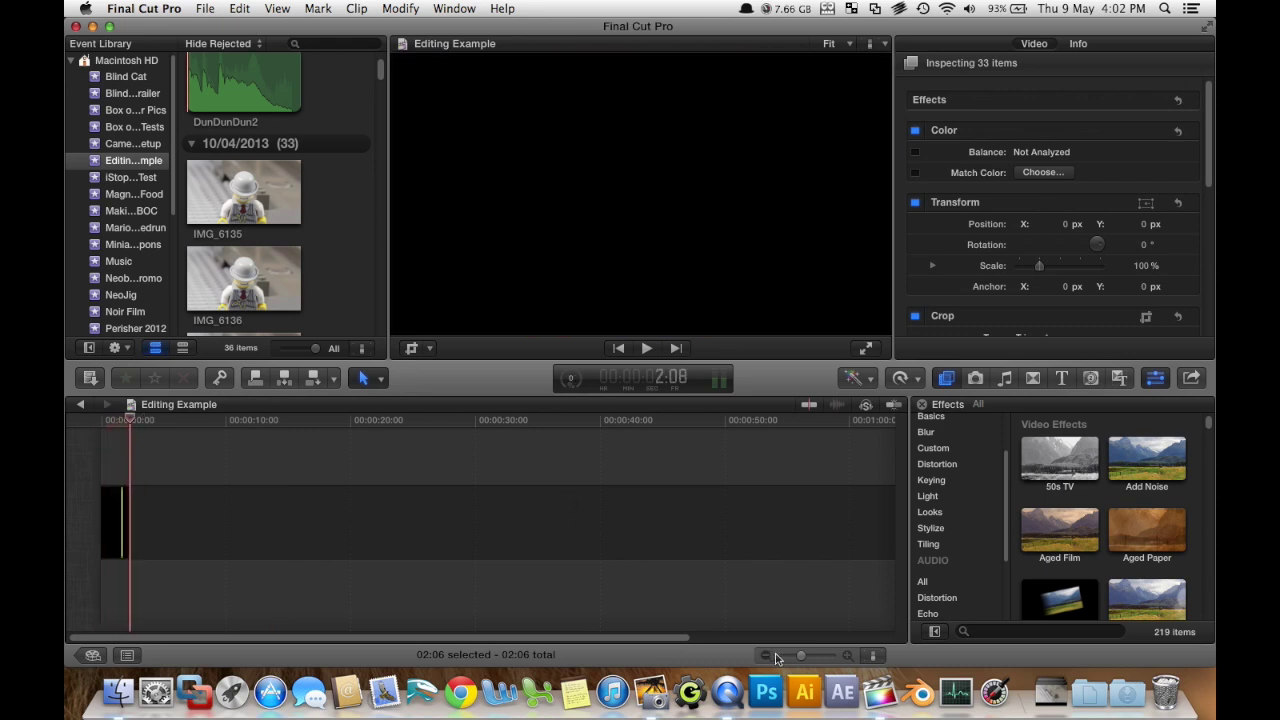
pyautogui.moveTo(800, 658); pyautogui.dragTo(327, 640)
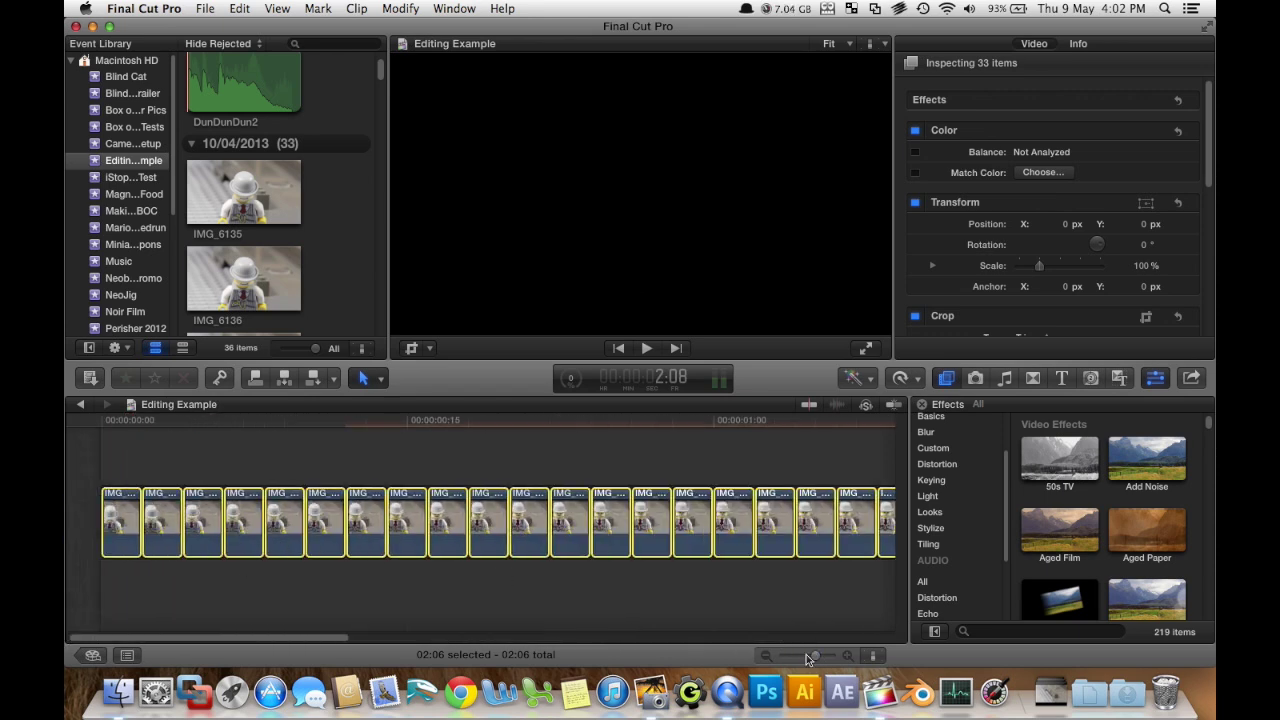
pyautogui.moveTo(810, 658); pyautogui.dragTo(806, 658)
pyautogui.moveTo(574, 636); pyautogui.dragTo(306, 637)
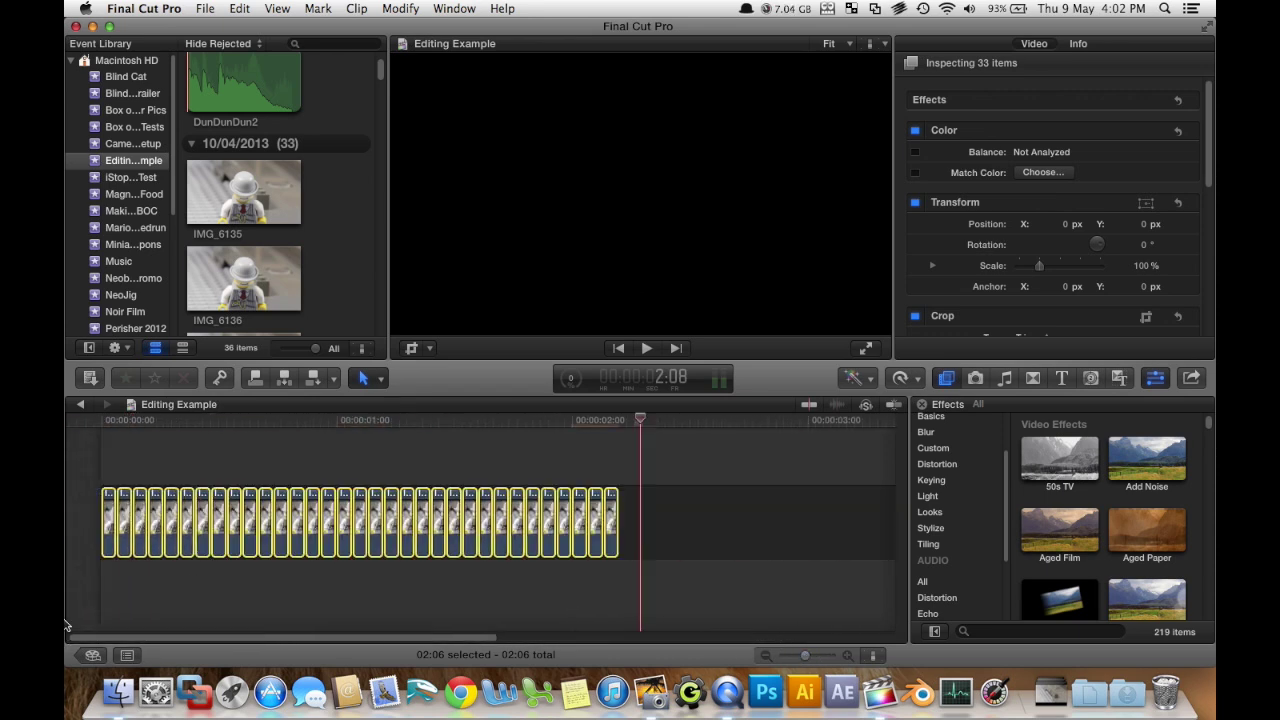
# Play the stop-motion animation from the start, then scrub back to 2:00.
pyautogui.click(349, 419)
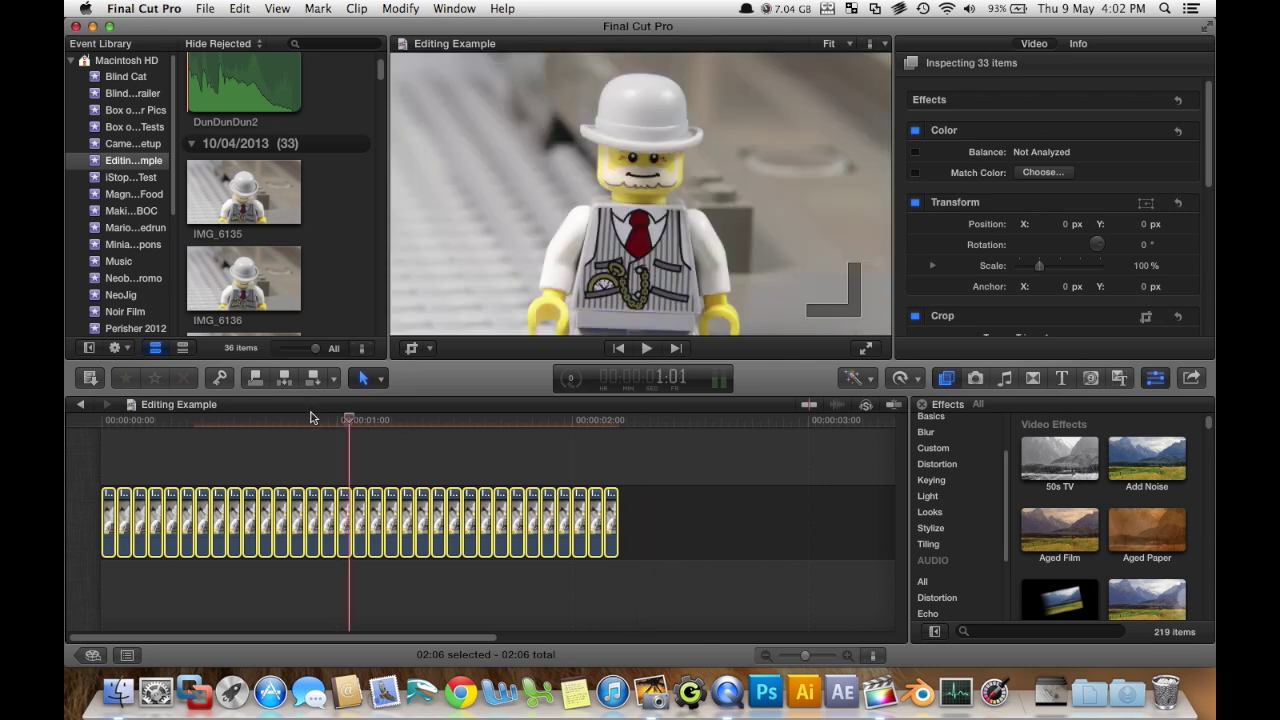
pyautogui.moveTo(310, 417); pyautogui.dragTo(90, 423)
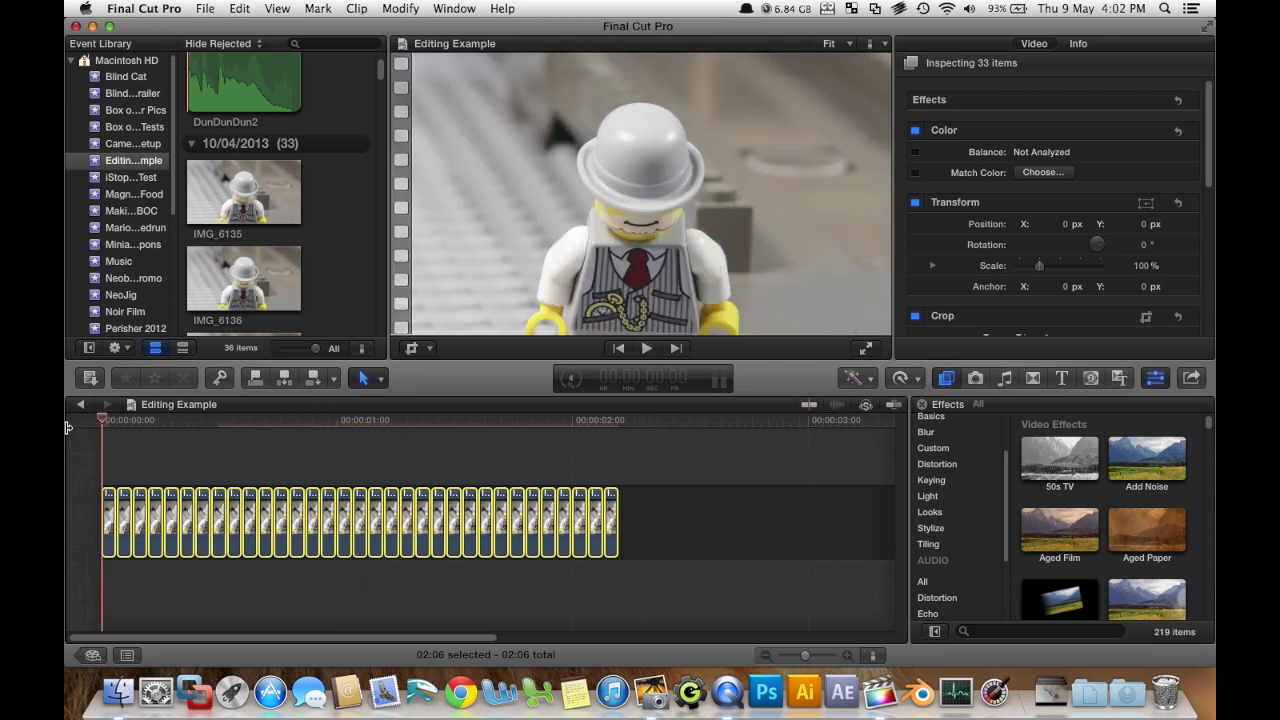
pyautogui.press('space')
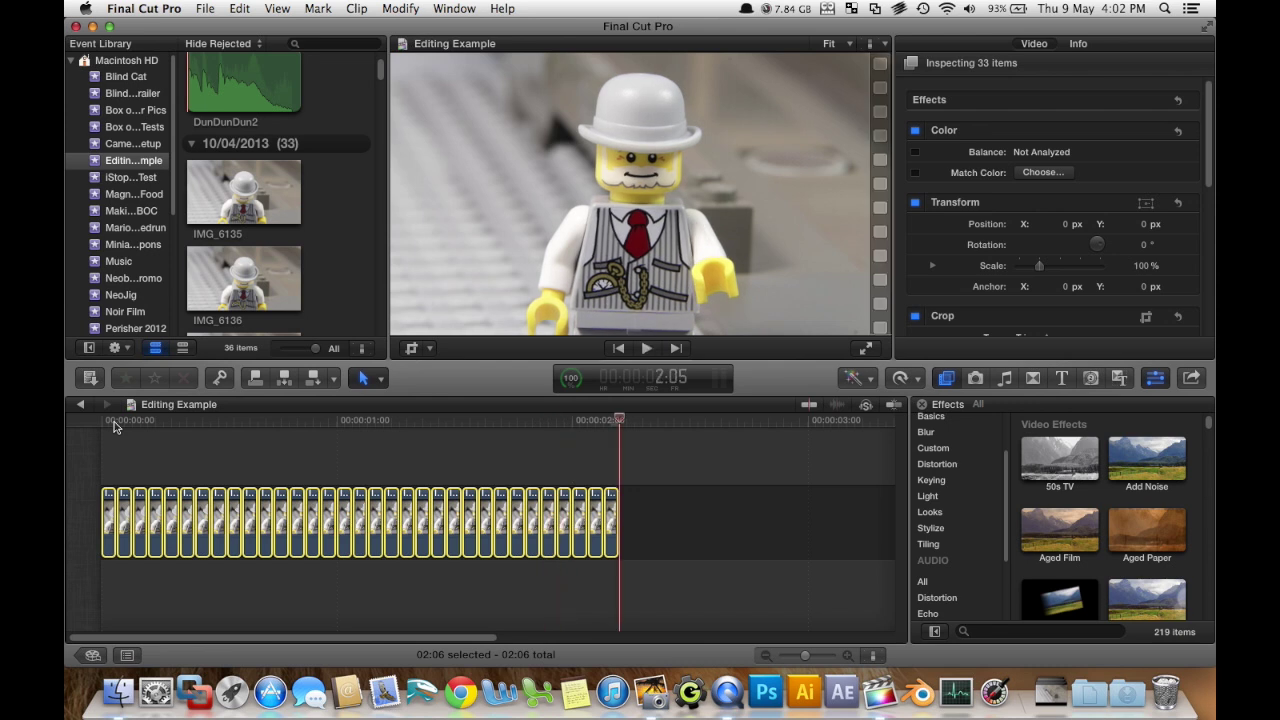
pyautogui.moveTo(591, 421); pyautogui.dragTo(574, 428)
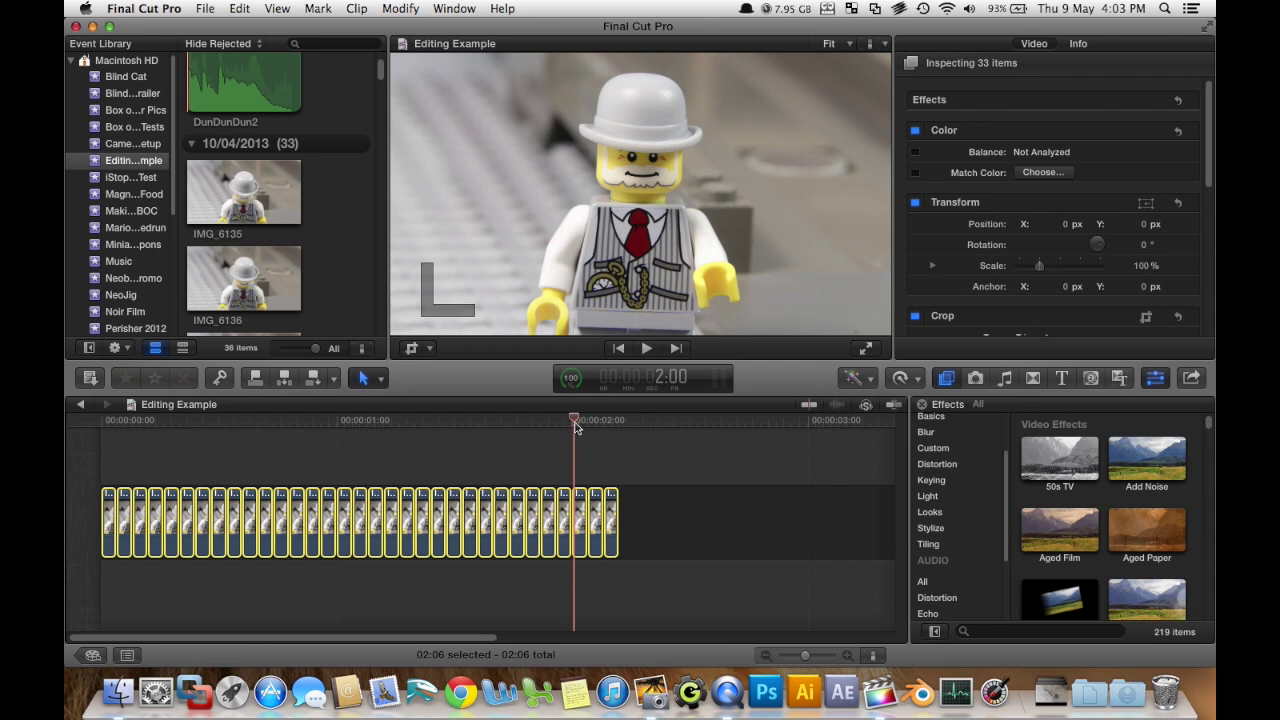
# Clear the clip selection, return the playhead to the start, and search Help for 'record'.
pyautogui.click(509, 418)
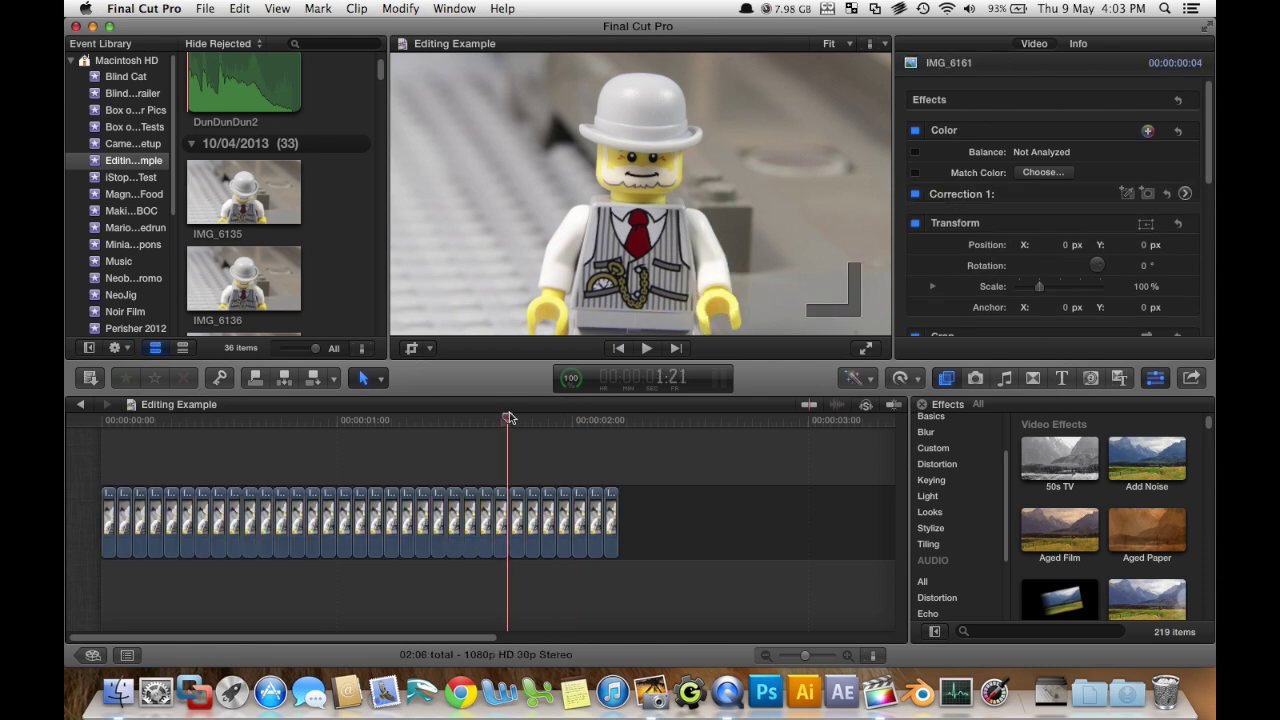
pyautogui.moveTo(506, 427); pyautogui.dragTo(68, 405)
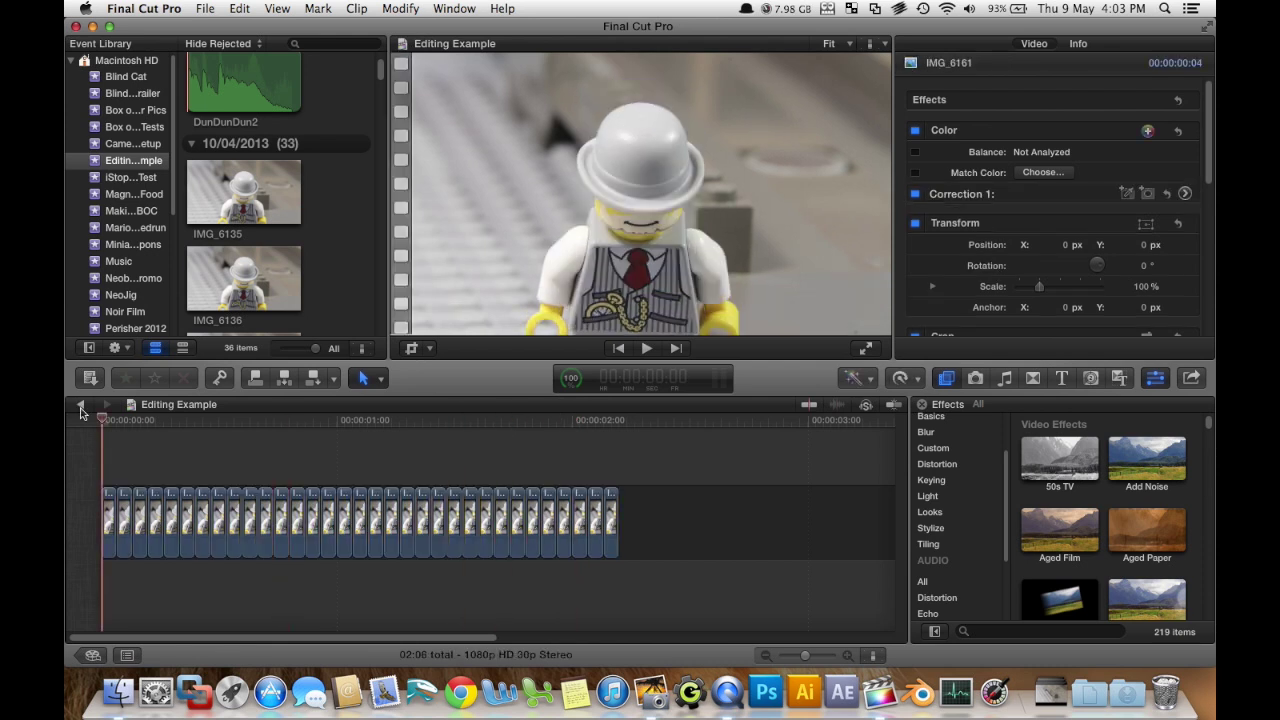
pyautogui.click(503, 9)
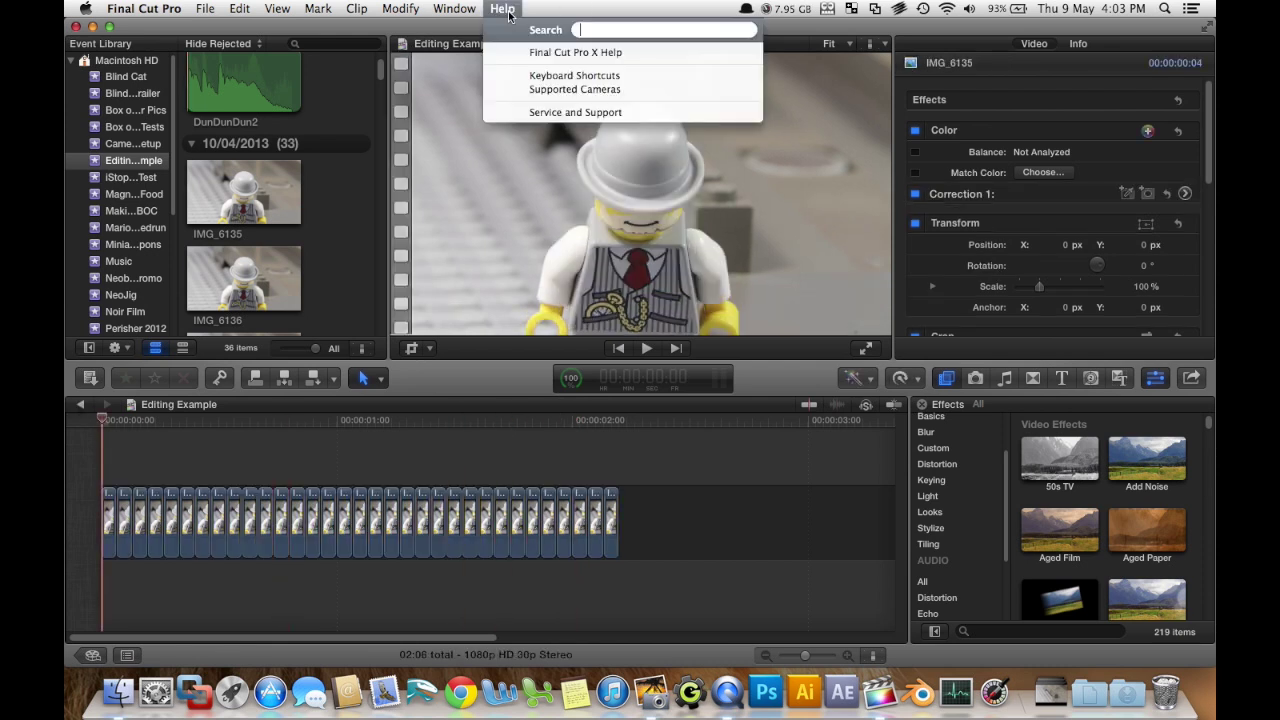
pyautogui.write('reo')
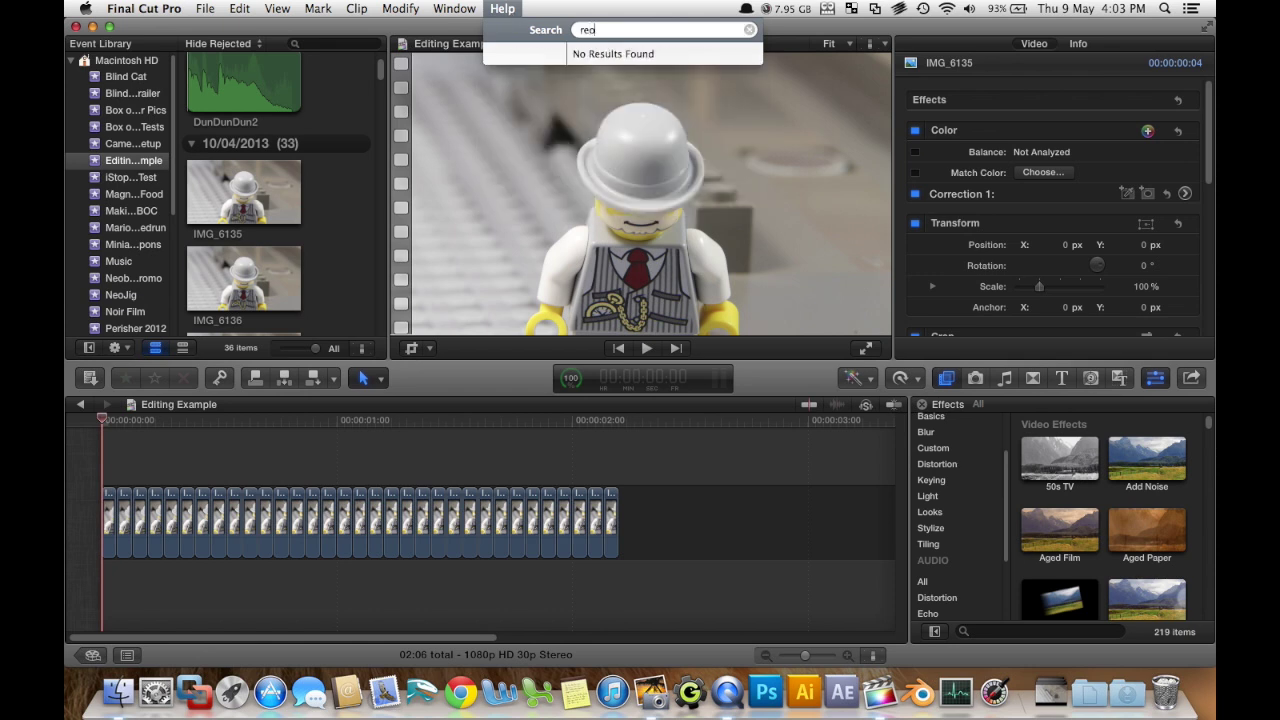
pyautogui.press('BackSpace')
pyautogui.press('BackSpace')
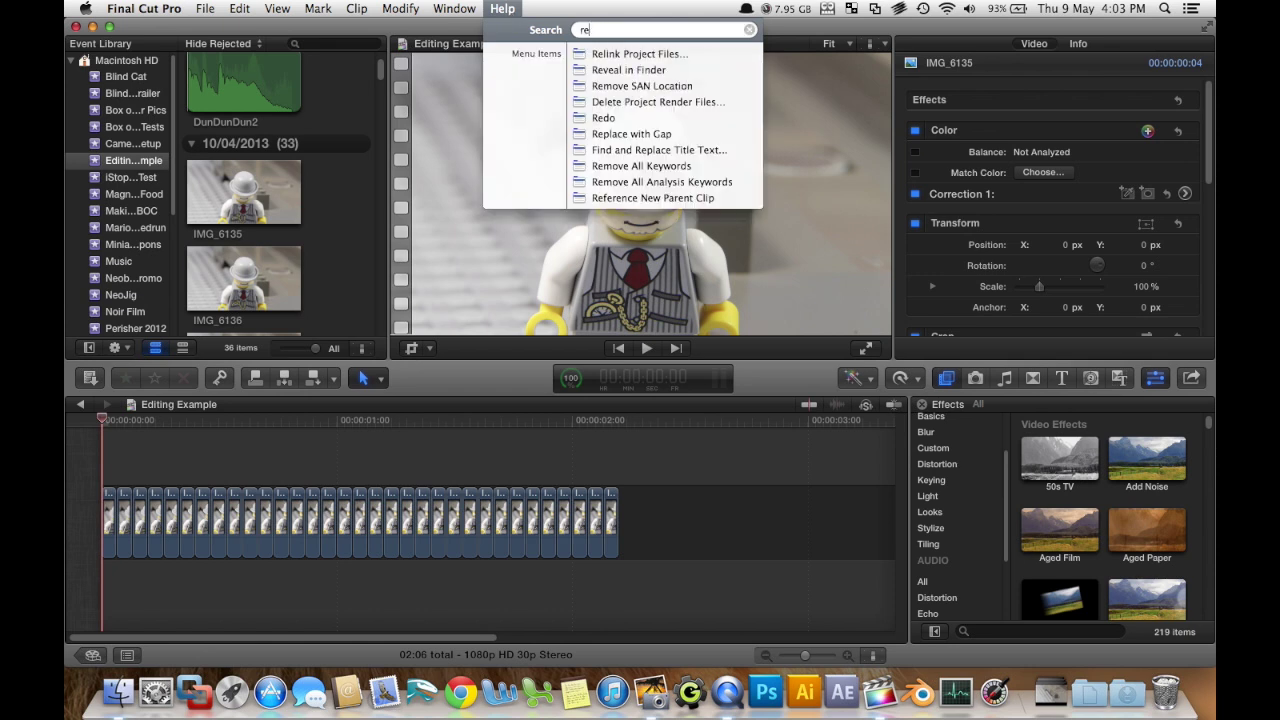
pyautogui.write('cor')
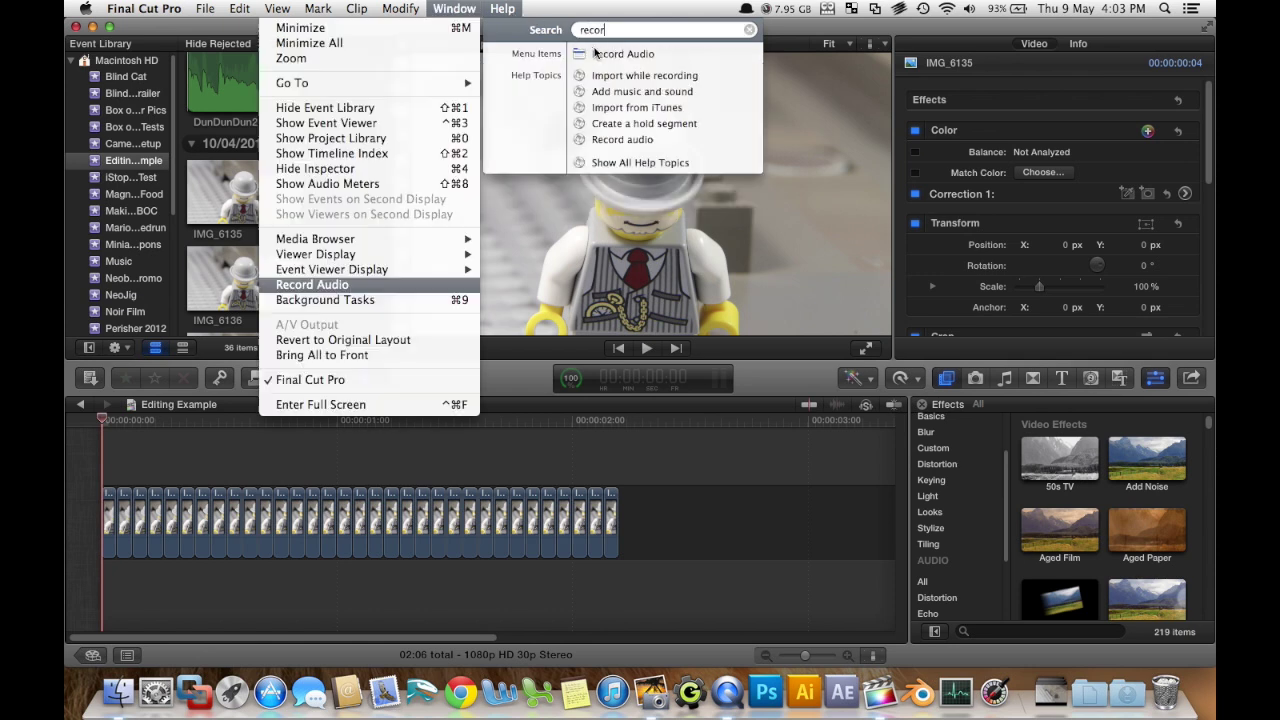
# In Record Audio, set the destination to Editing Example and start recording the voiceover.
pyautogui.click(600, 54)
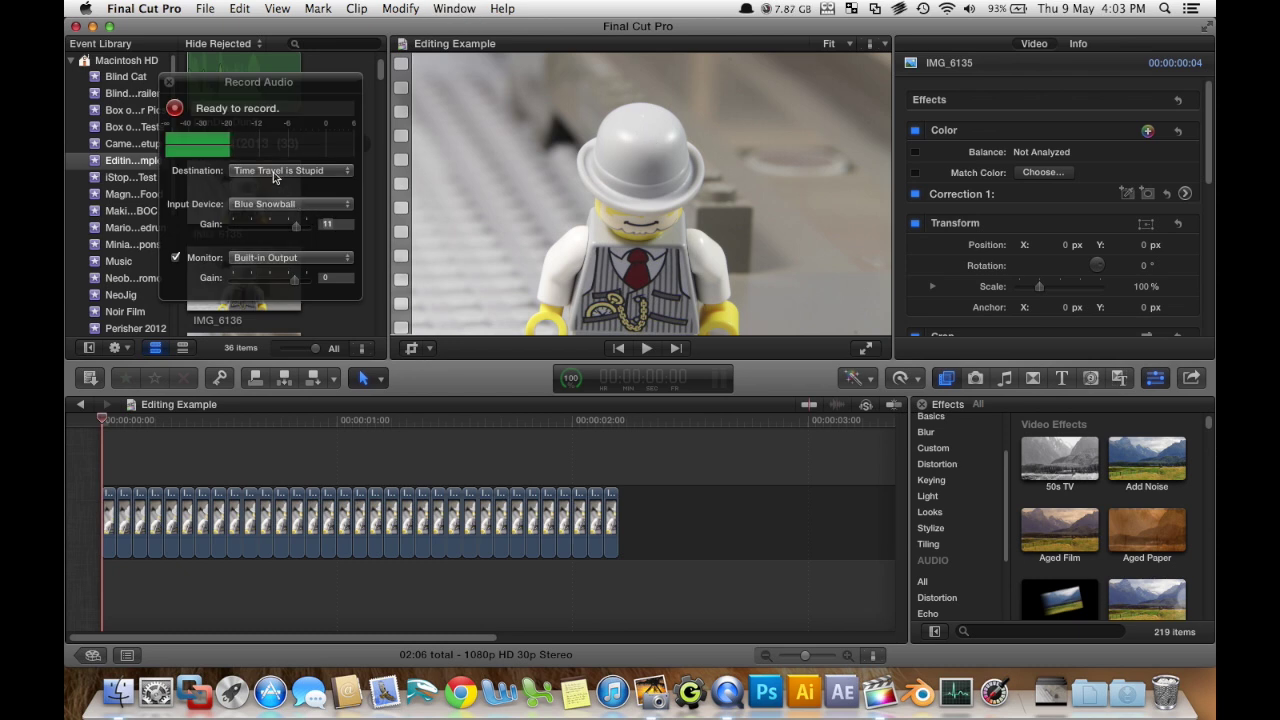
pyautogui.click(280, 172)
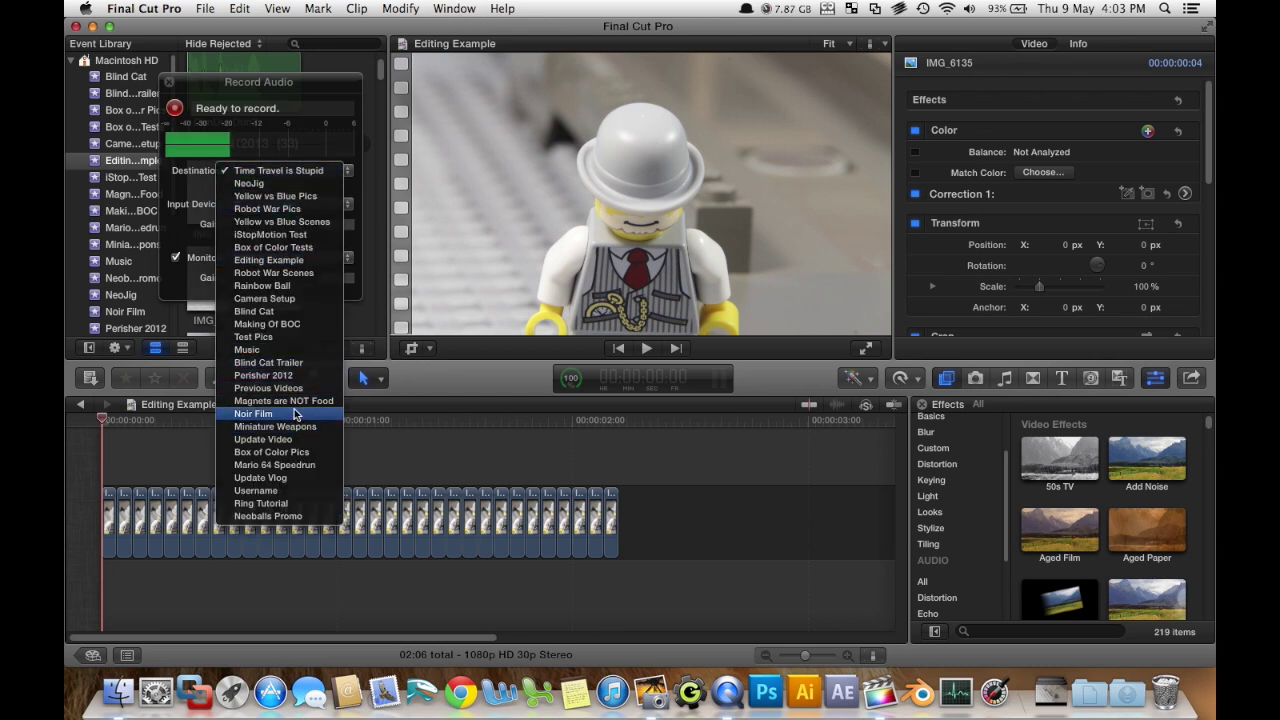
pyautogui.click(281, 262)
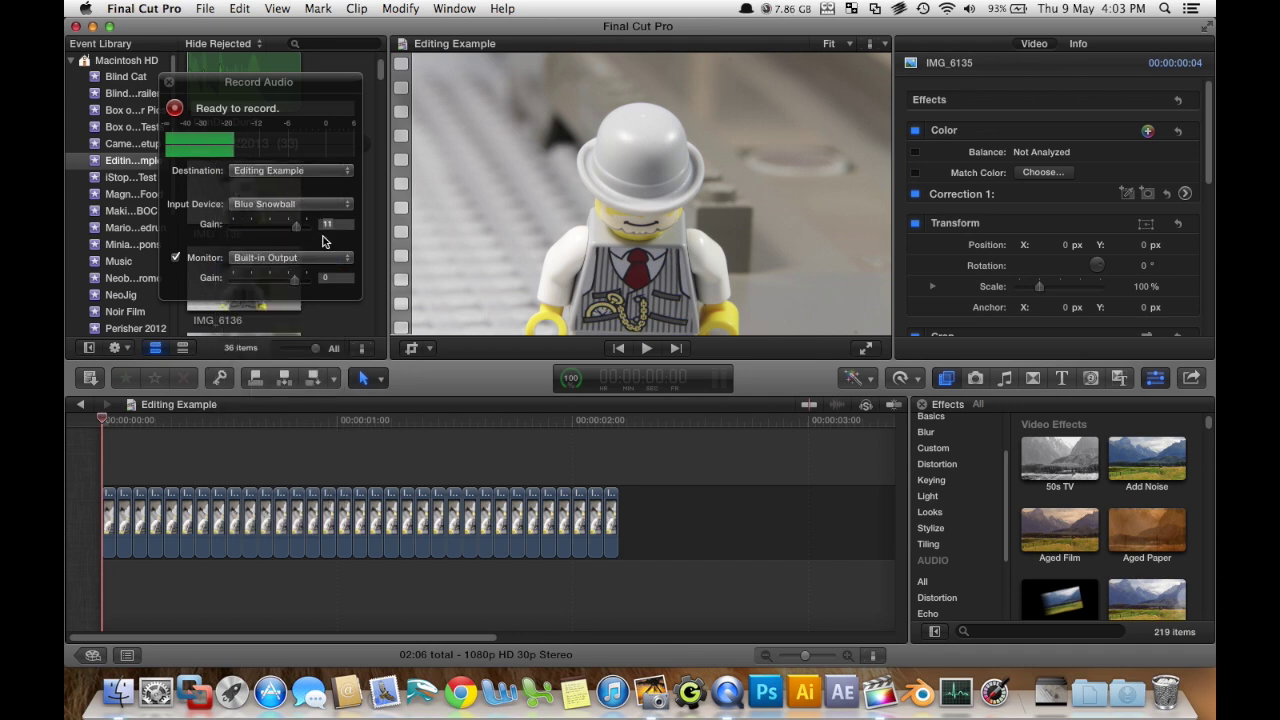
pyautogui.click(175, 109)
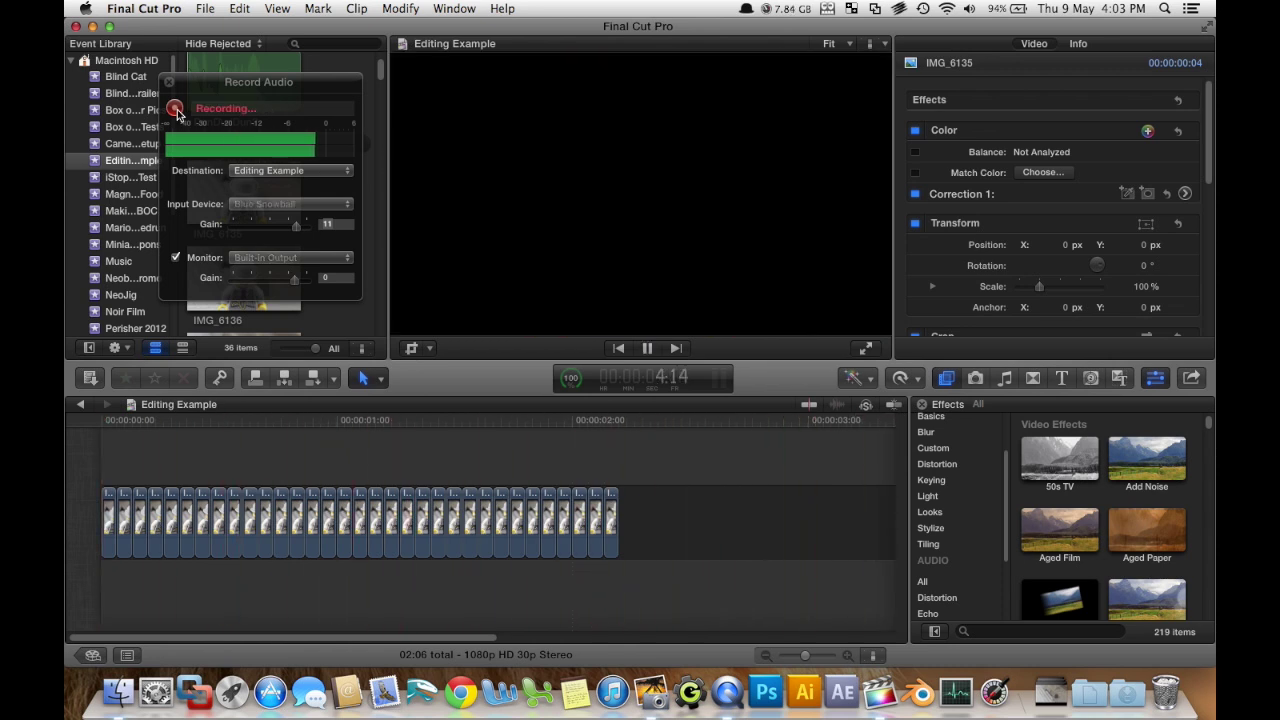
pyautogui.click(175, 109)
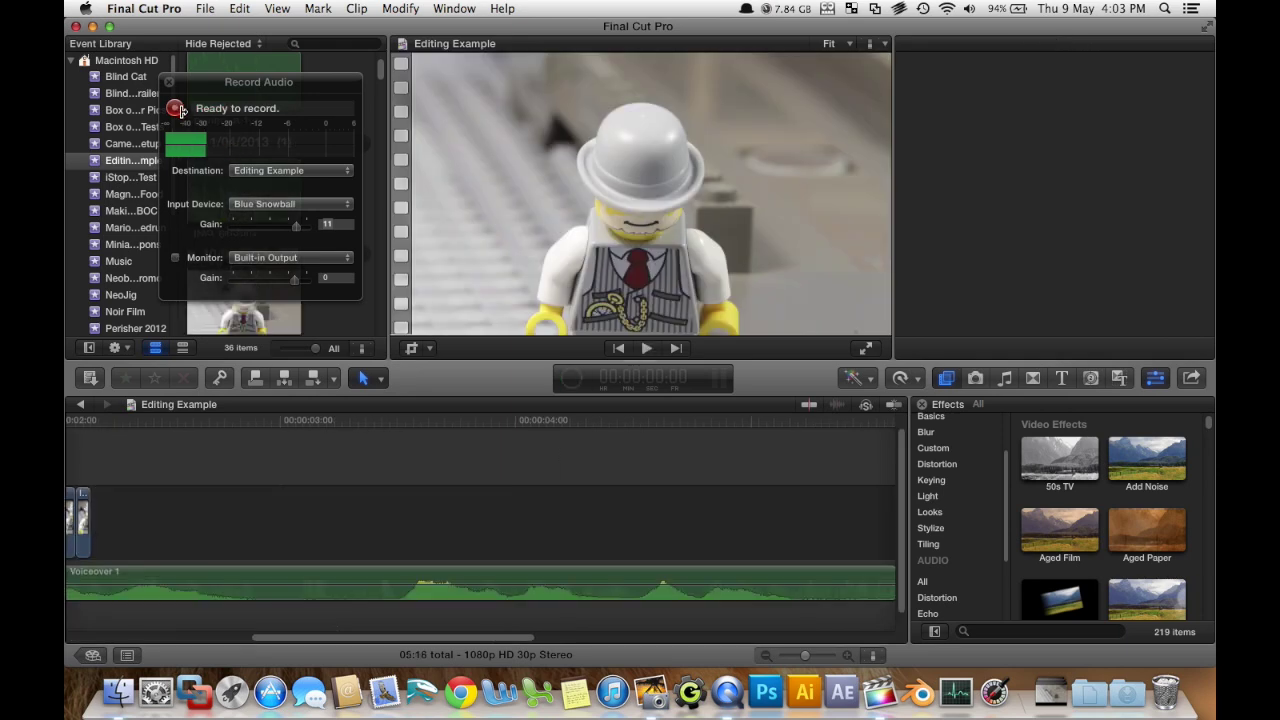
pyautogui.click(455, 422)
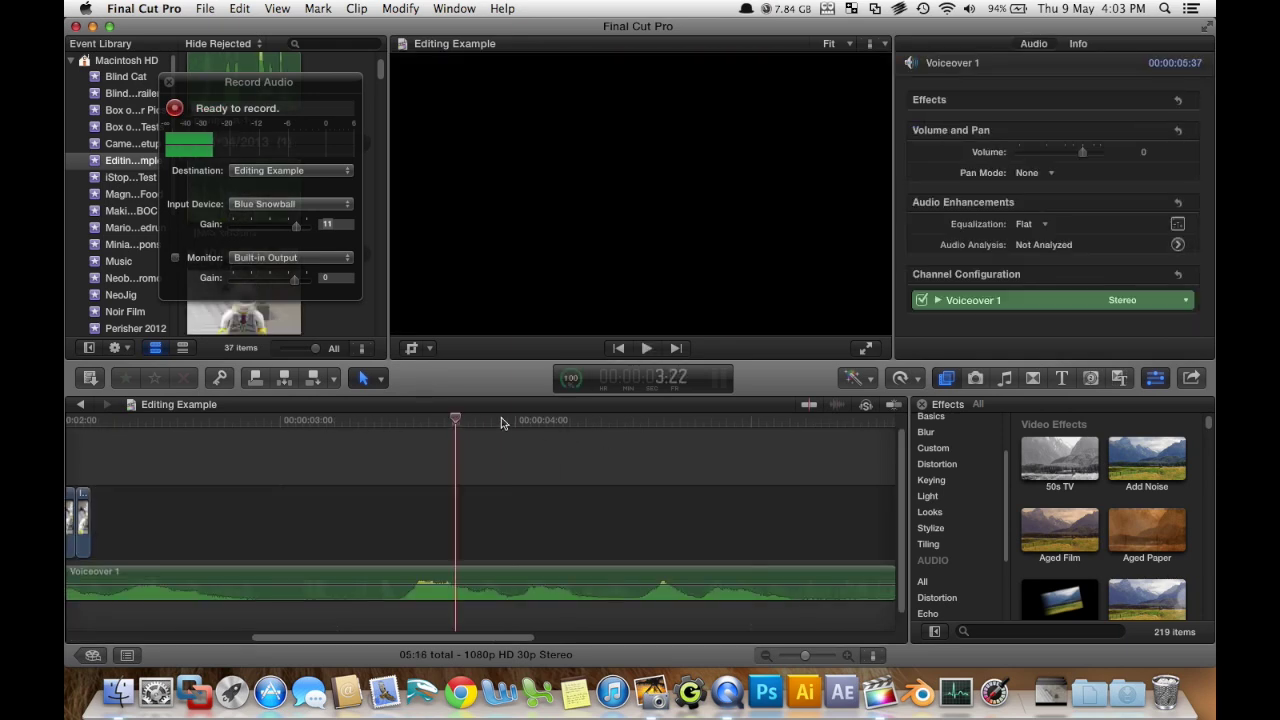
pyautogui.moveTo(457, 422); pyautogui.dragTo(66, 463)
pyautogui.press('Home')
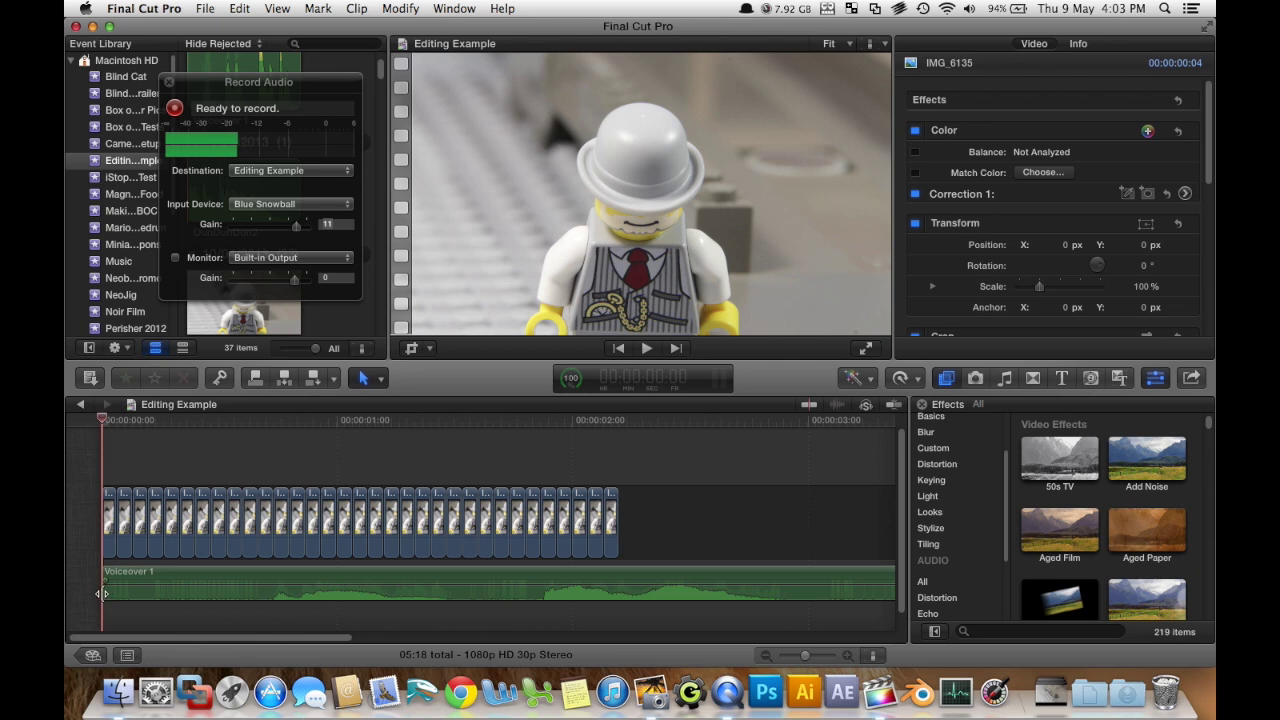
pyautogui.moveTo(103, 593); pyautogui.dragTo(266, 606)
pyautogui.moveTo(354, 594); pyautogui.dragTo(109, 482)
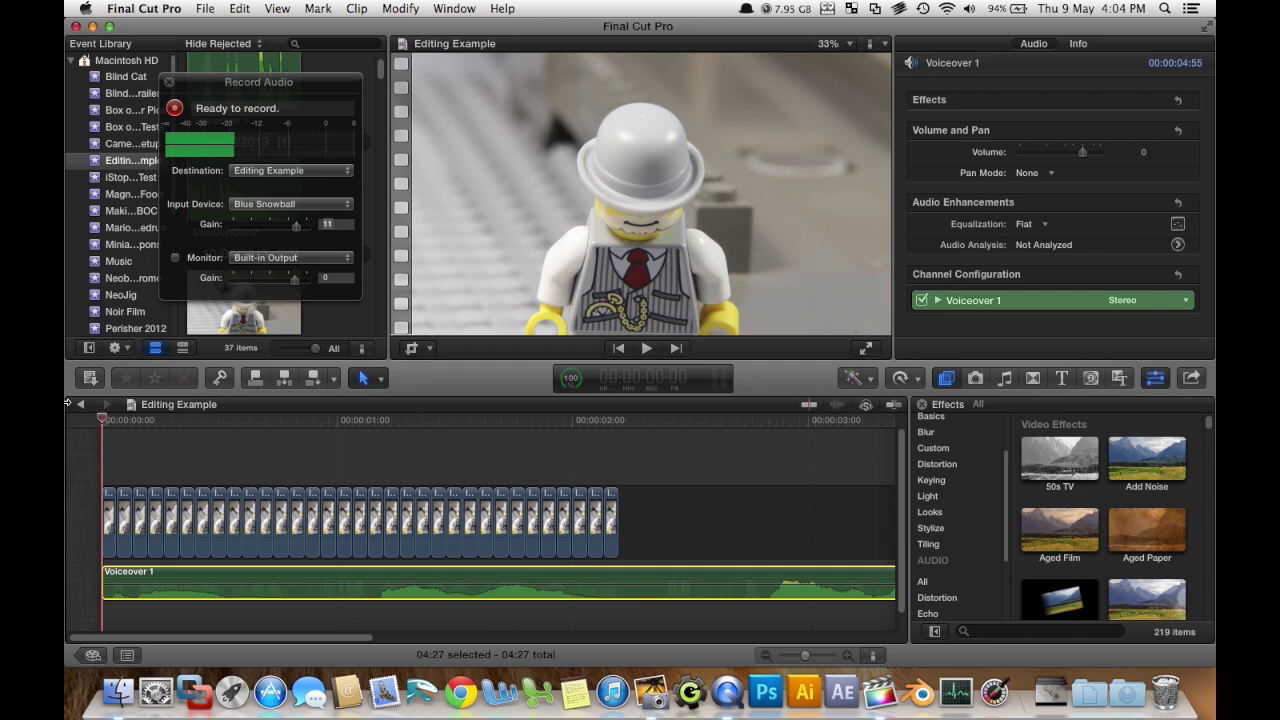
pyautogui.press('space')
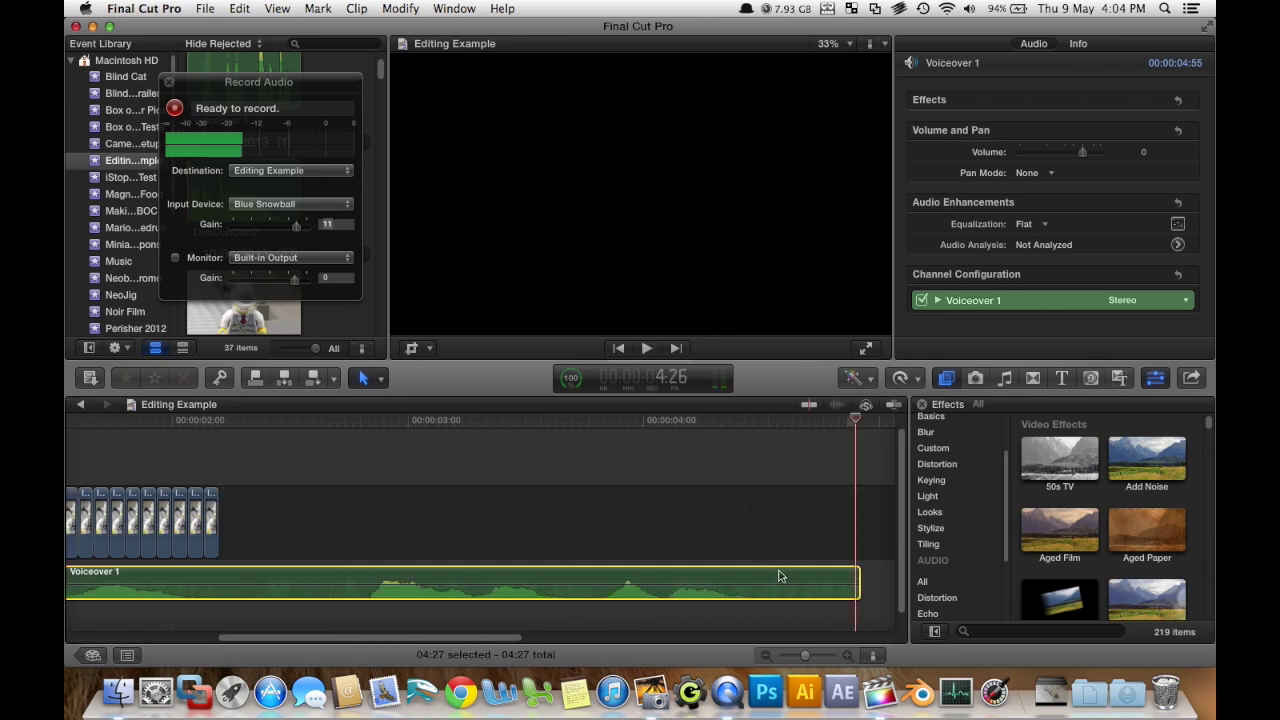
pyautogui.moveTo(440, 638); pyautogui.dragTo(128, 622)
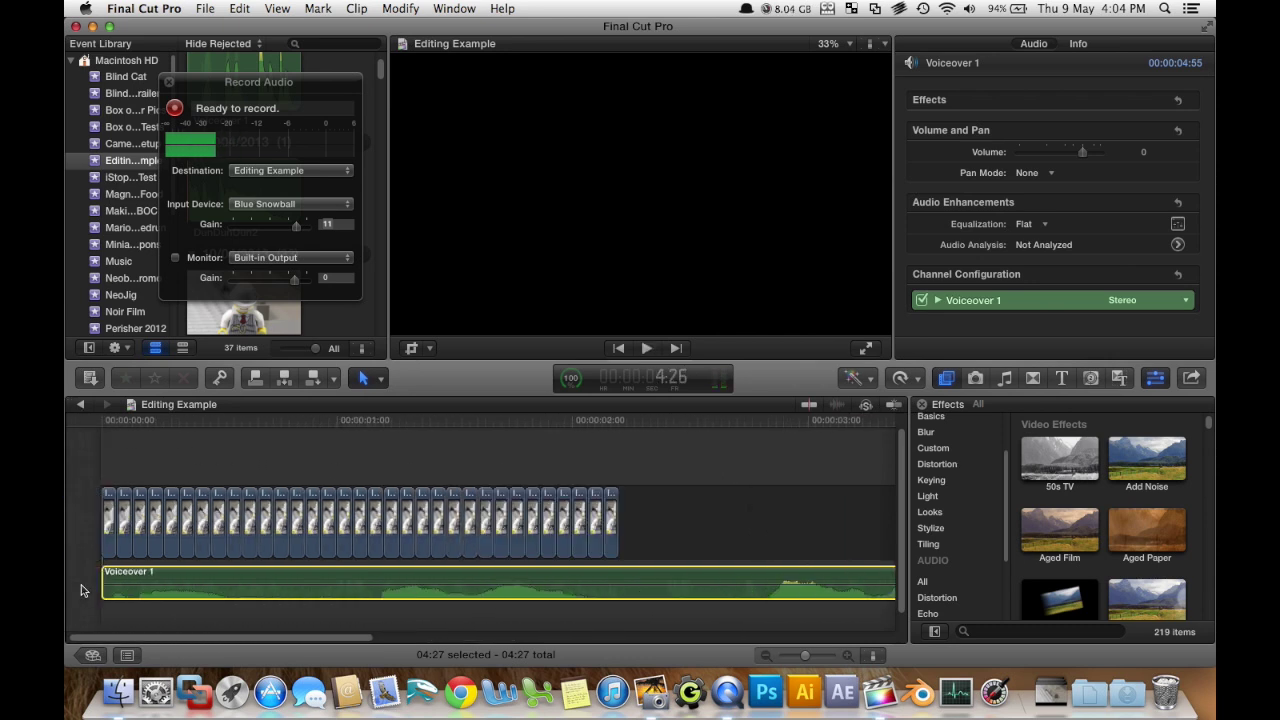
pyautogui.click(423, 420)
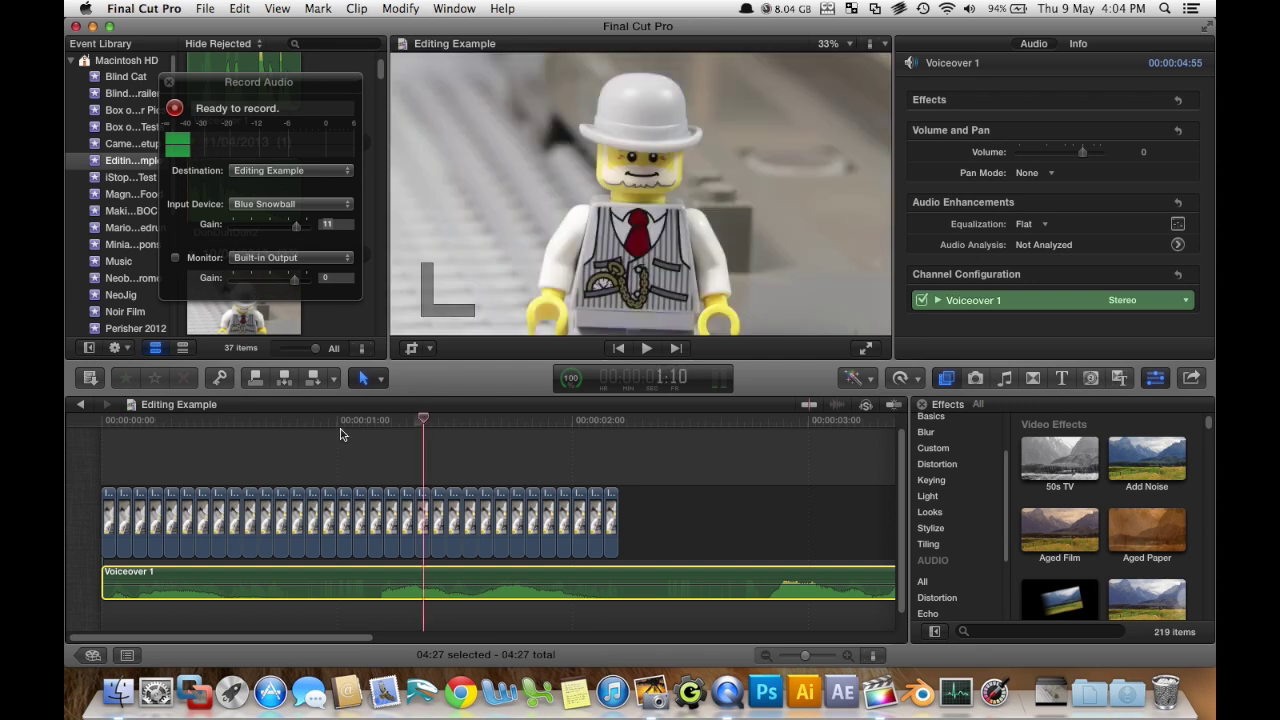
pyautogui.moveTo(332, 428); pyautogui.dragTo(83, 446)
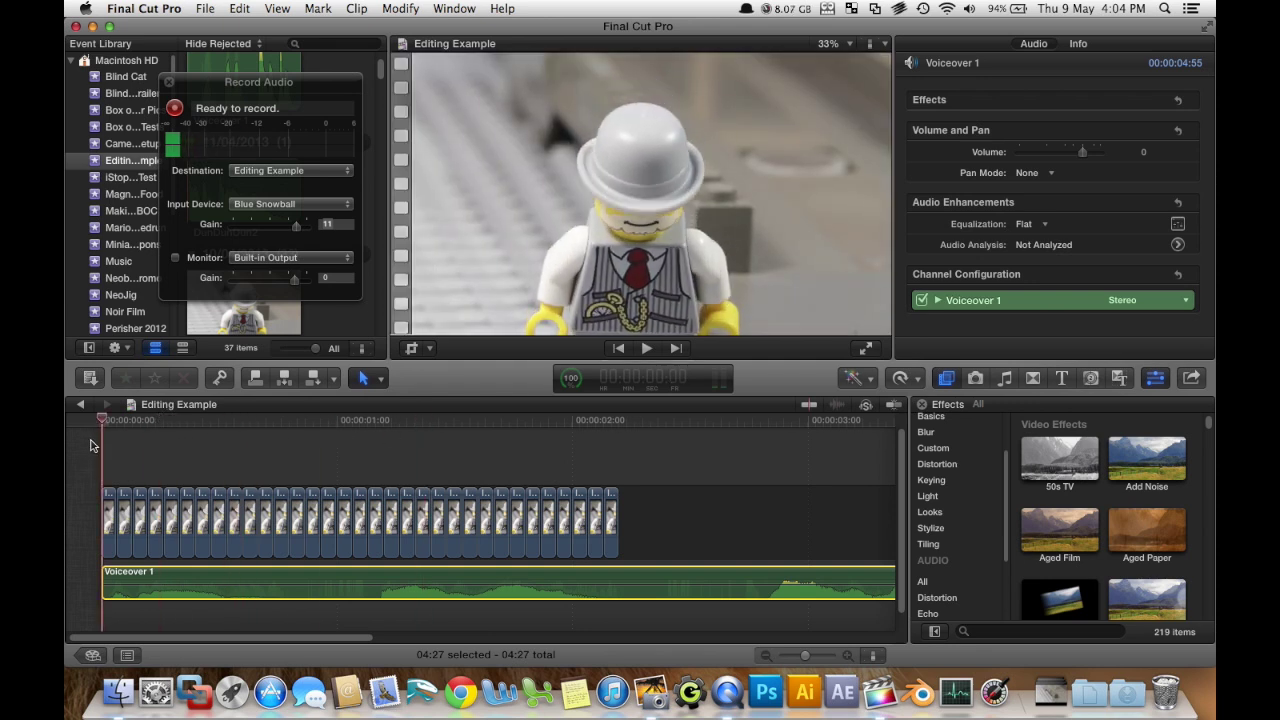
pyautogui.moveTo(88, 437); pyautogui.dragTo(342, 494)
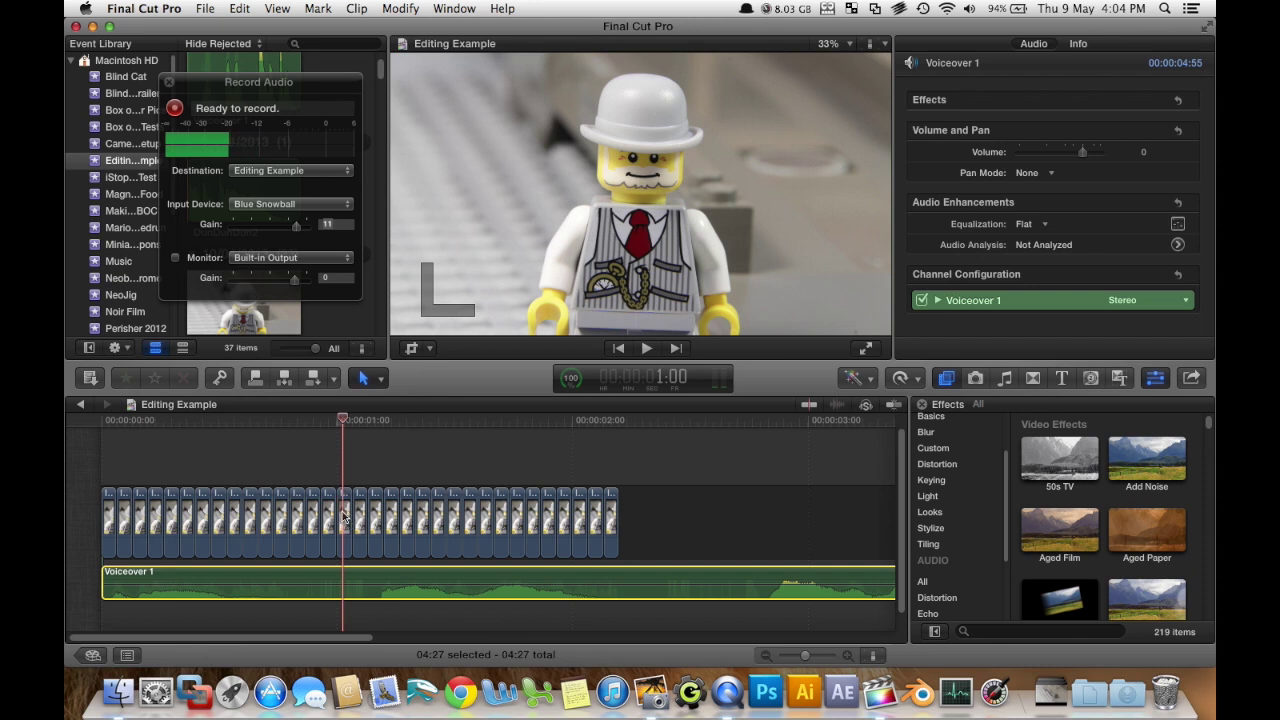
# Lengthen the IMG_6151 clip via its duration, then trim its end to a 12-frame hold.
pyautogui.click(344, 514)
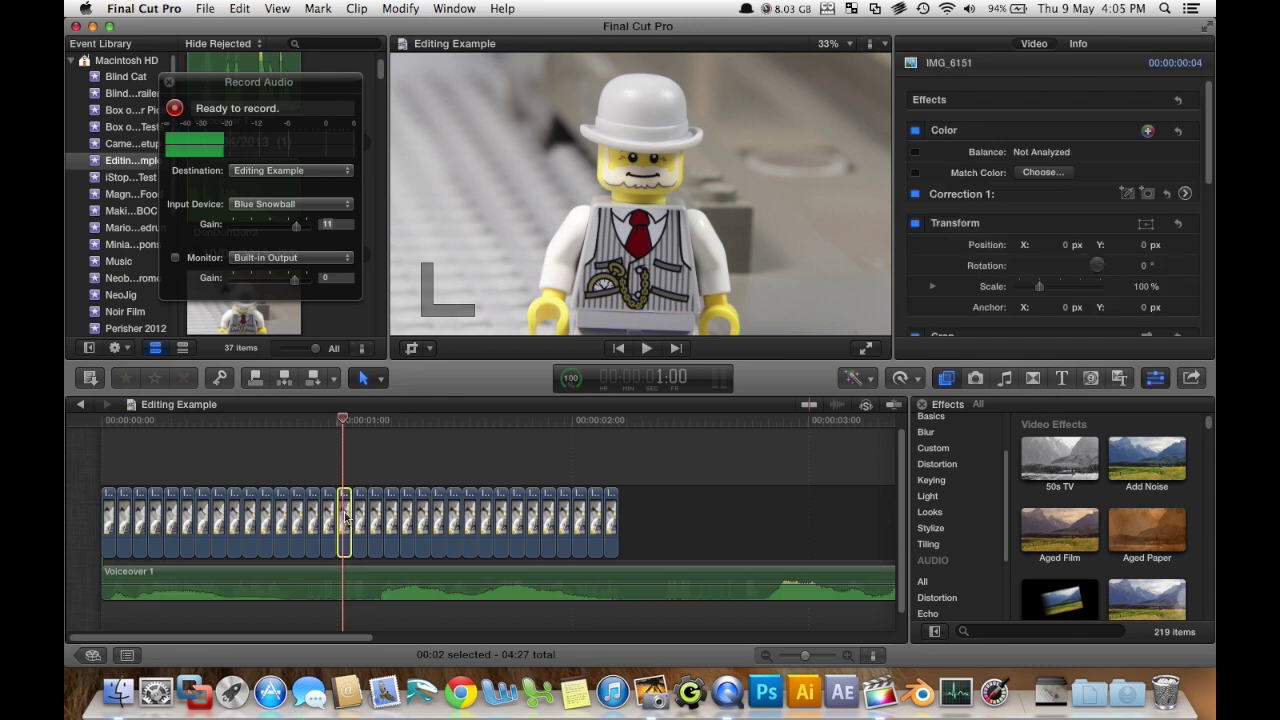
pyautogui.hotkey('ctrl', 'd')
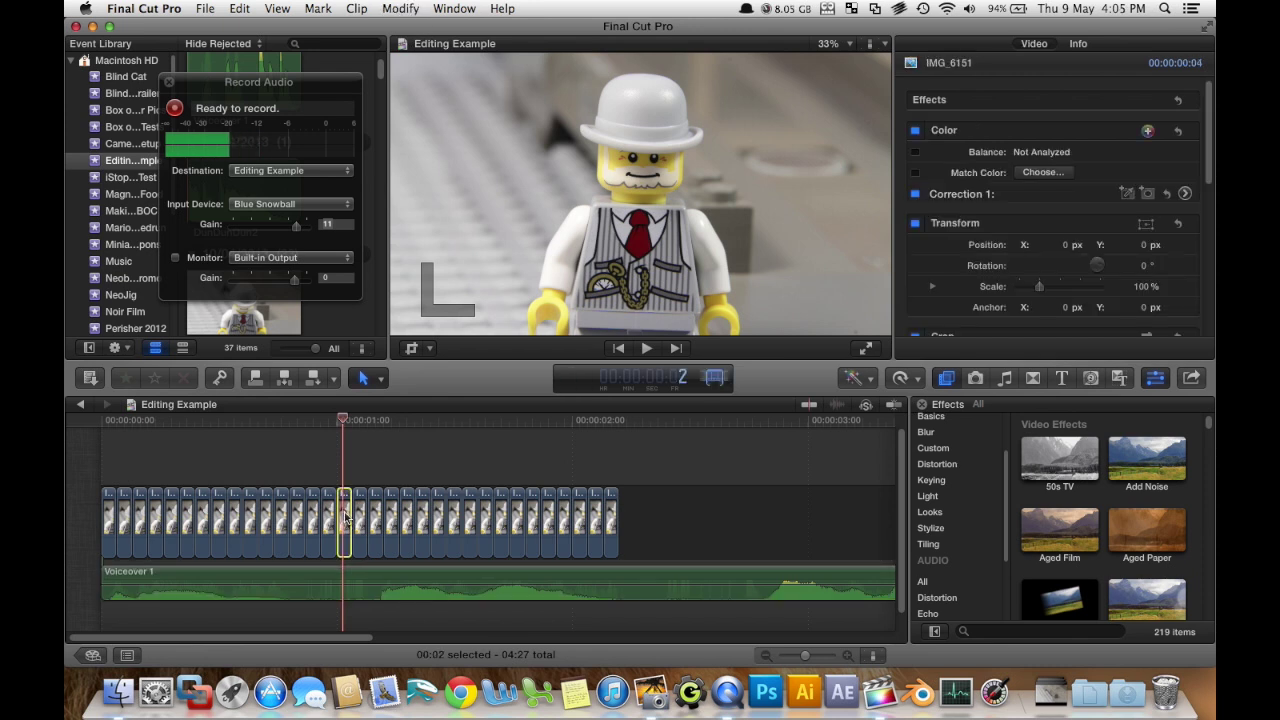
pyautogui.write('100')
pyautogui.press('Return')
pyautogui.hotkey('ctrl', 'd')
pyautogui.press('Return')
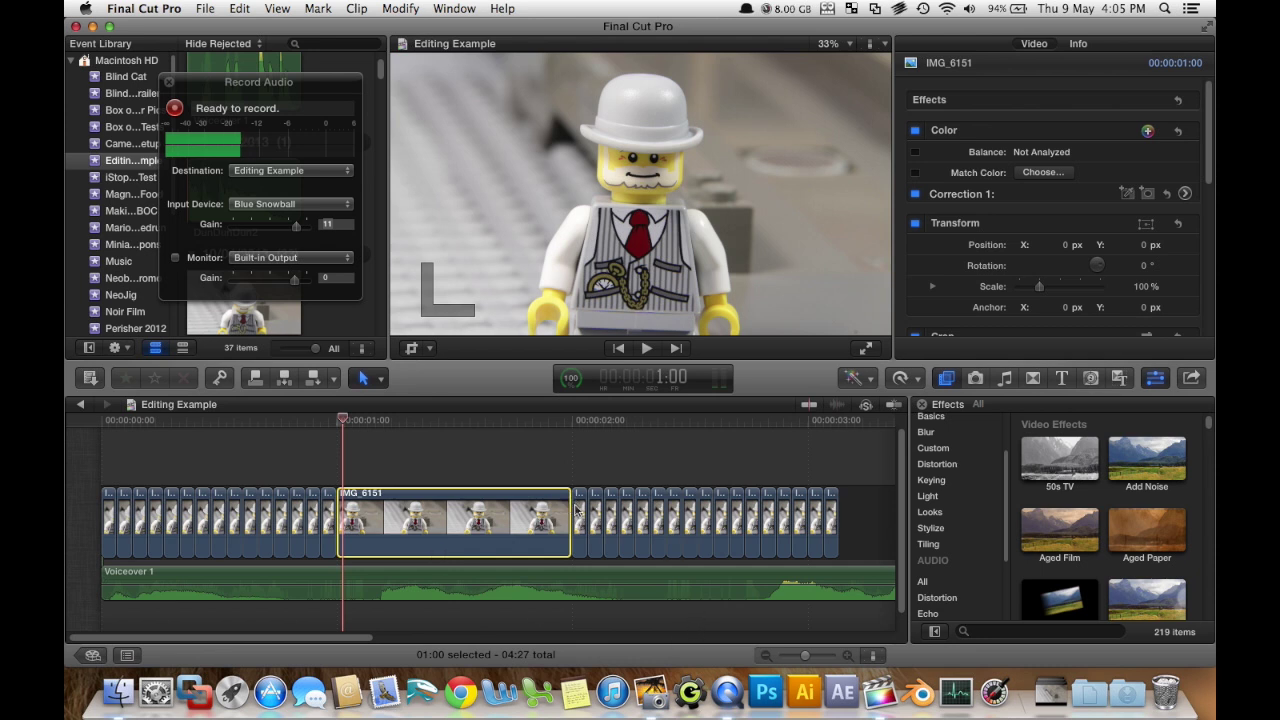
pyautogui.moveTo(569, 515); pyautogui.dragTo(538, 517)
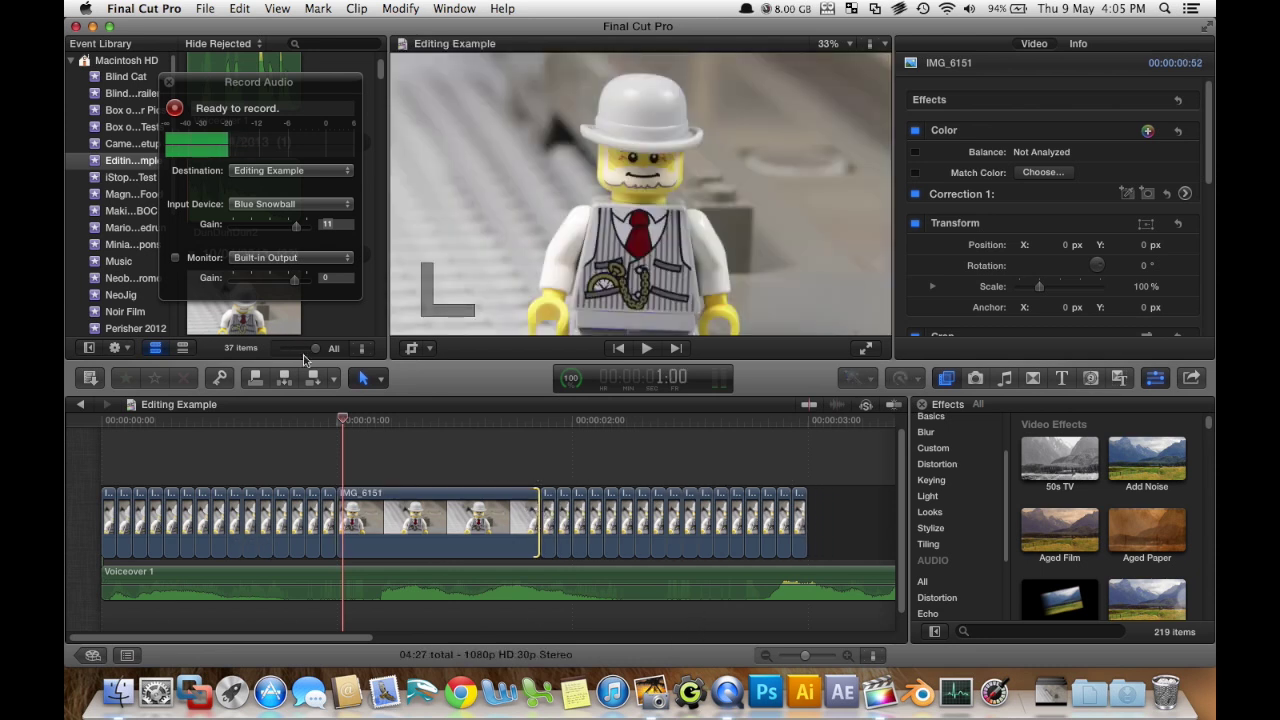
# Scrub through the opening frames and play the film from the start to check it.
pyautogui.moveTo(345, 421); pyautogui.dragTo(69, 456)
pyautogui.press('Right')
pyautogui.press('Right')
pyautogui.press('Right')
pyautogui.press('Right')
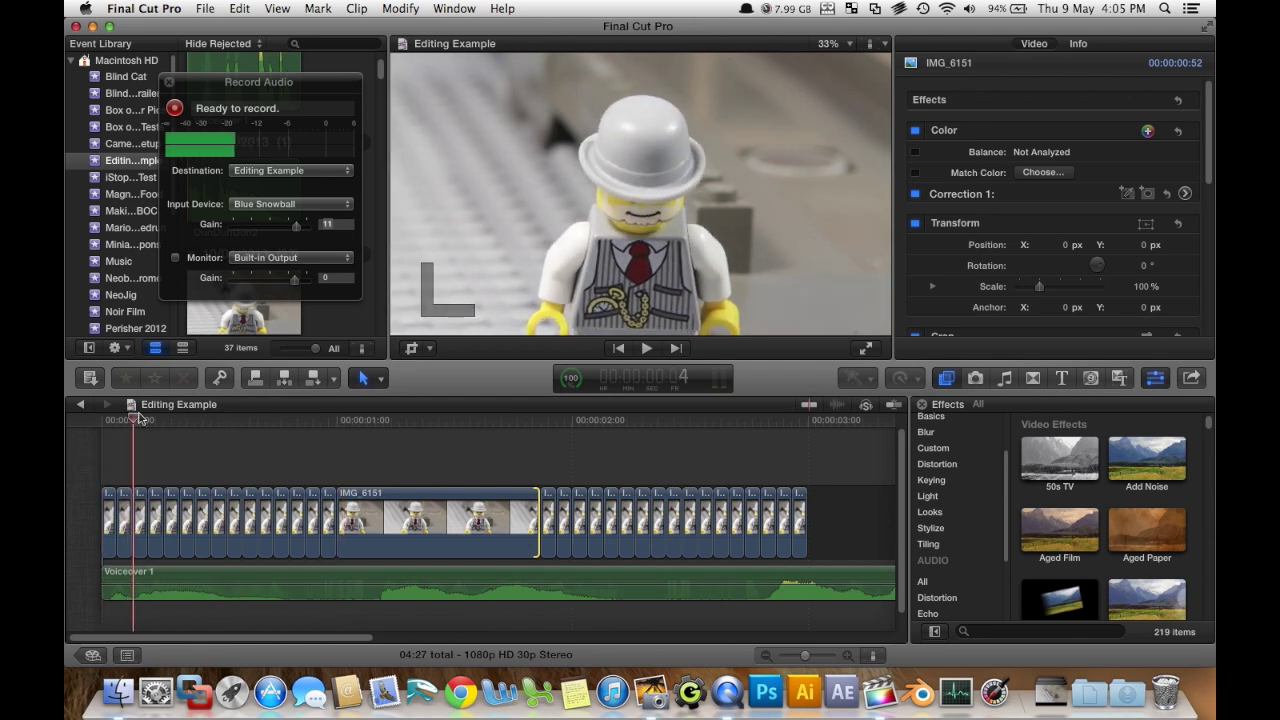
pyautogui.moveTo(138, 425); pyautogui.dragTo(382, 541)
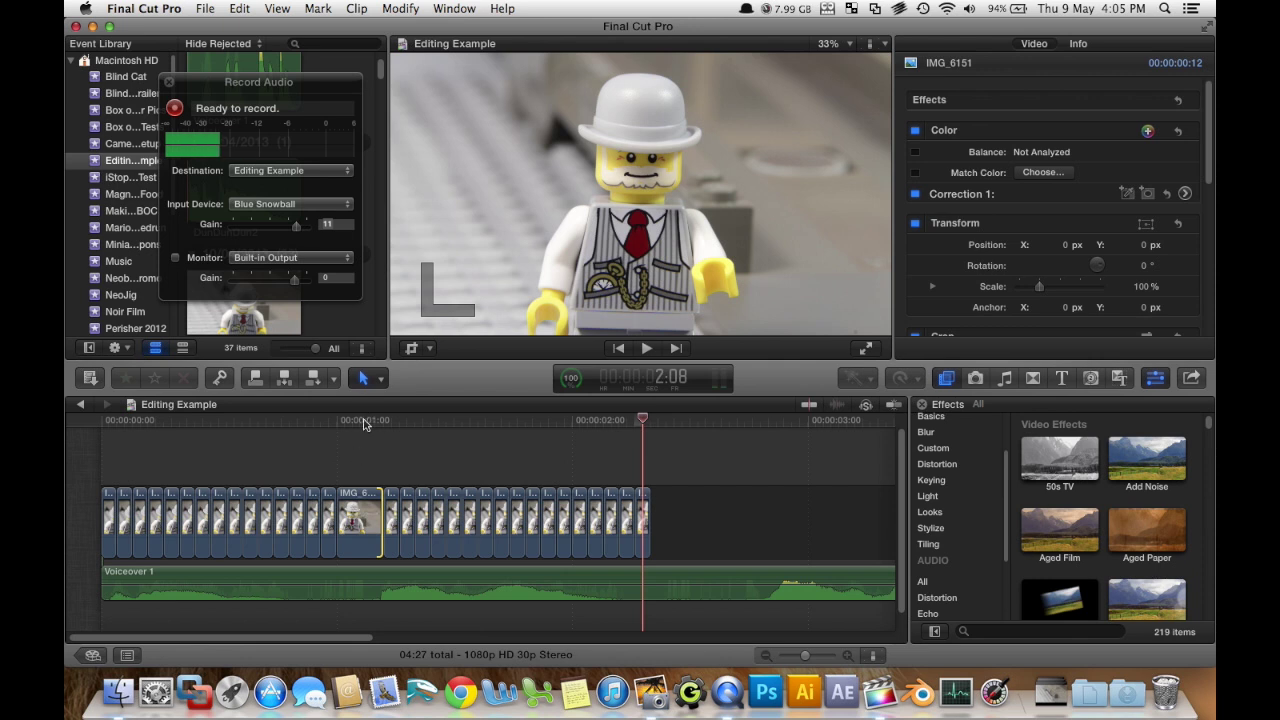
pyautogui.press('space')
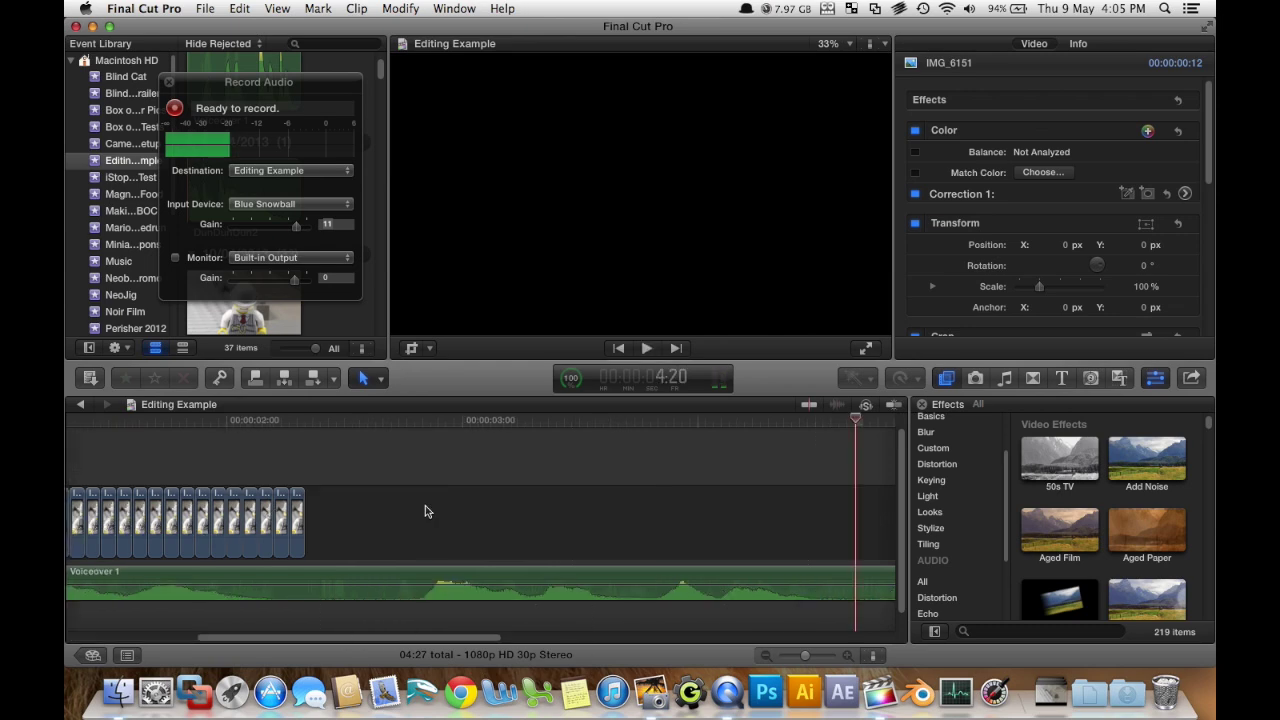
pyautogui.press('space')
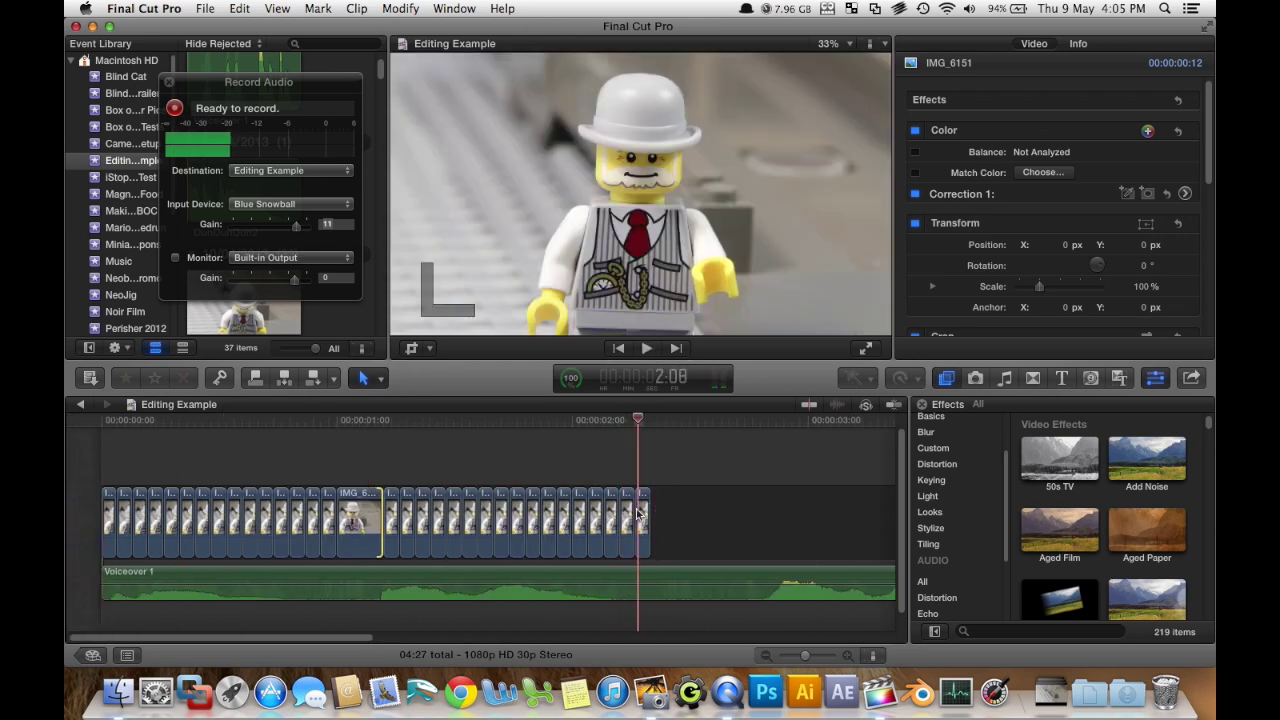
# Give the final IMG_6168 clip a 2400 duration and play the sequence to review the hold.
pyautogui.click(641, 514)
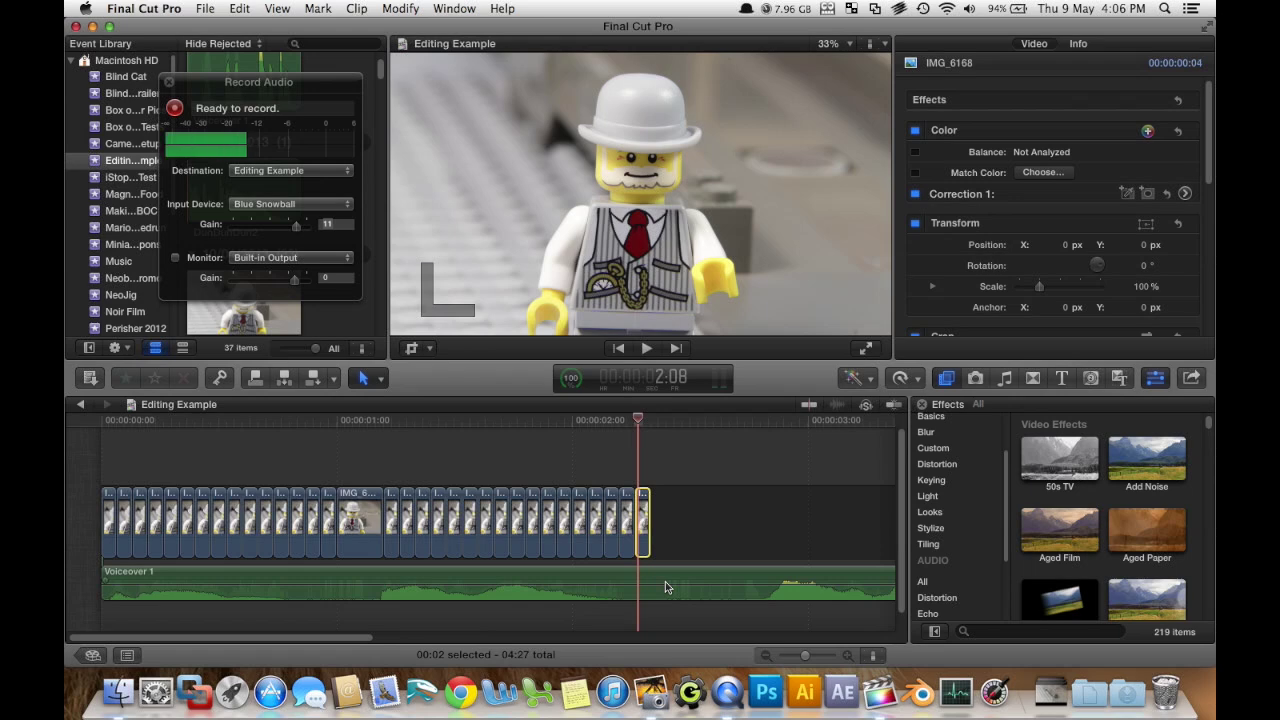
pyautogui.write('2')
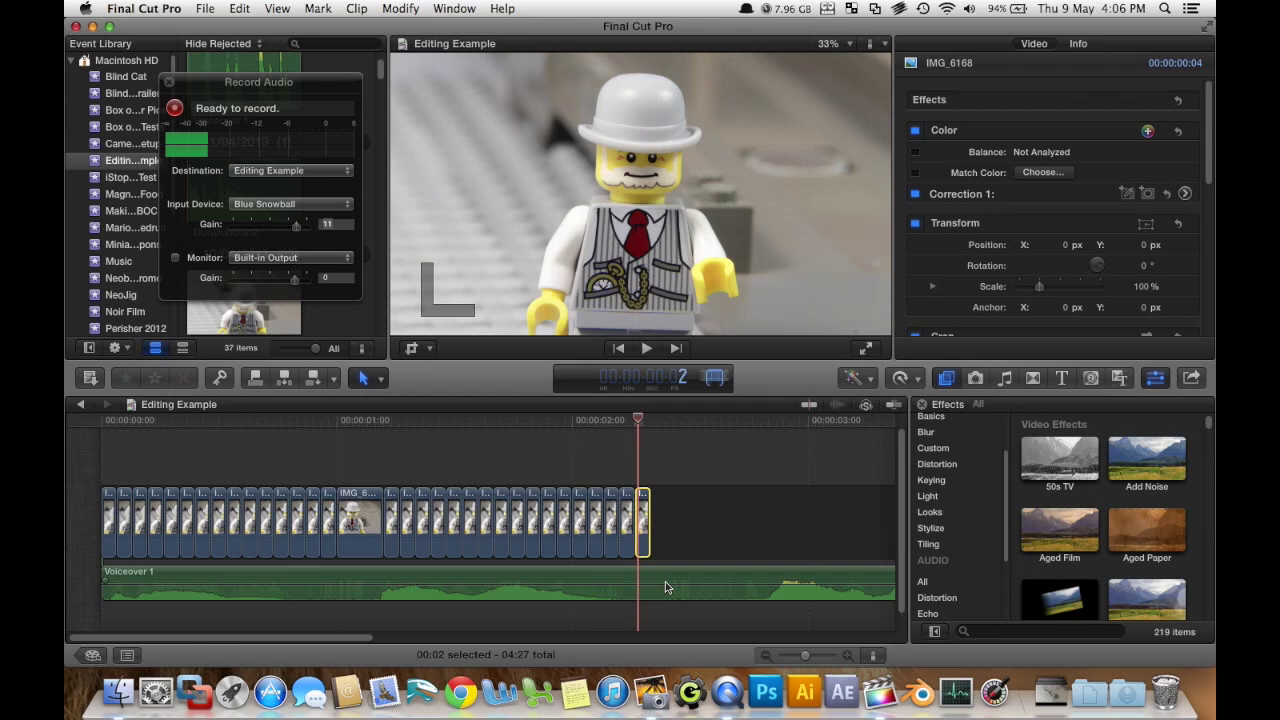
pyautogui.write('400')
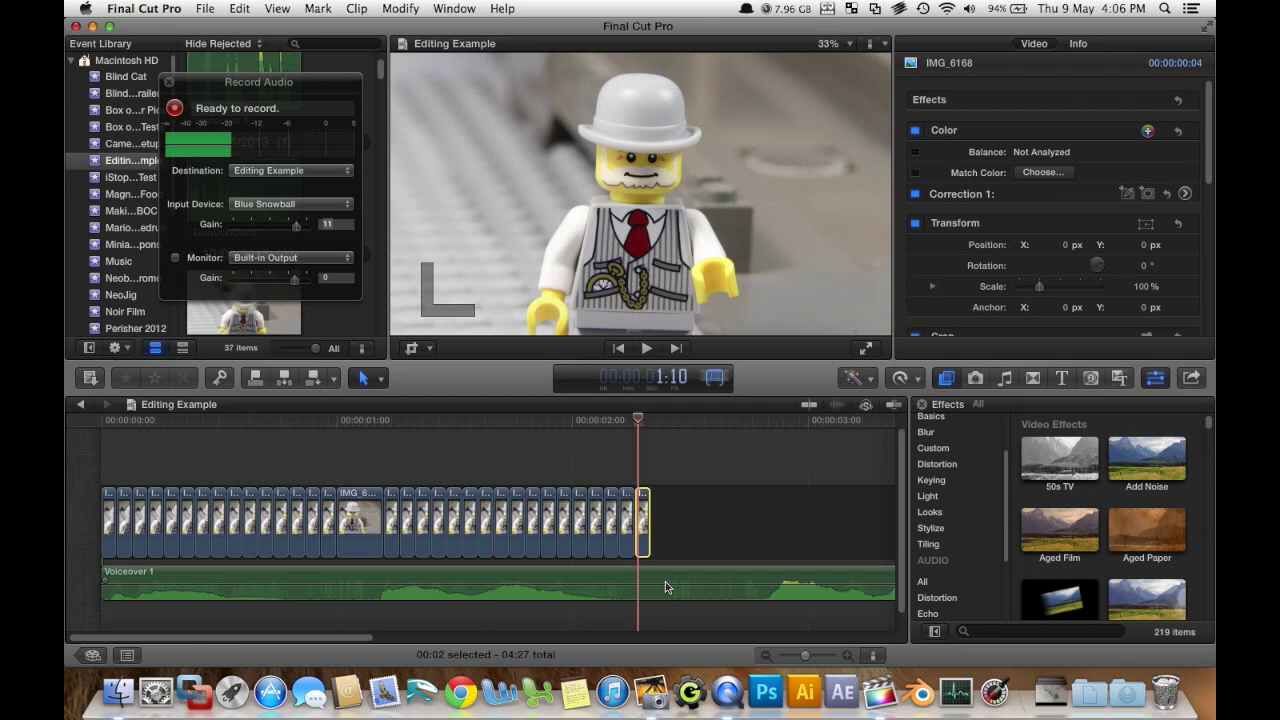
pyautogui.press('Return')
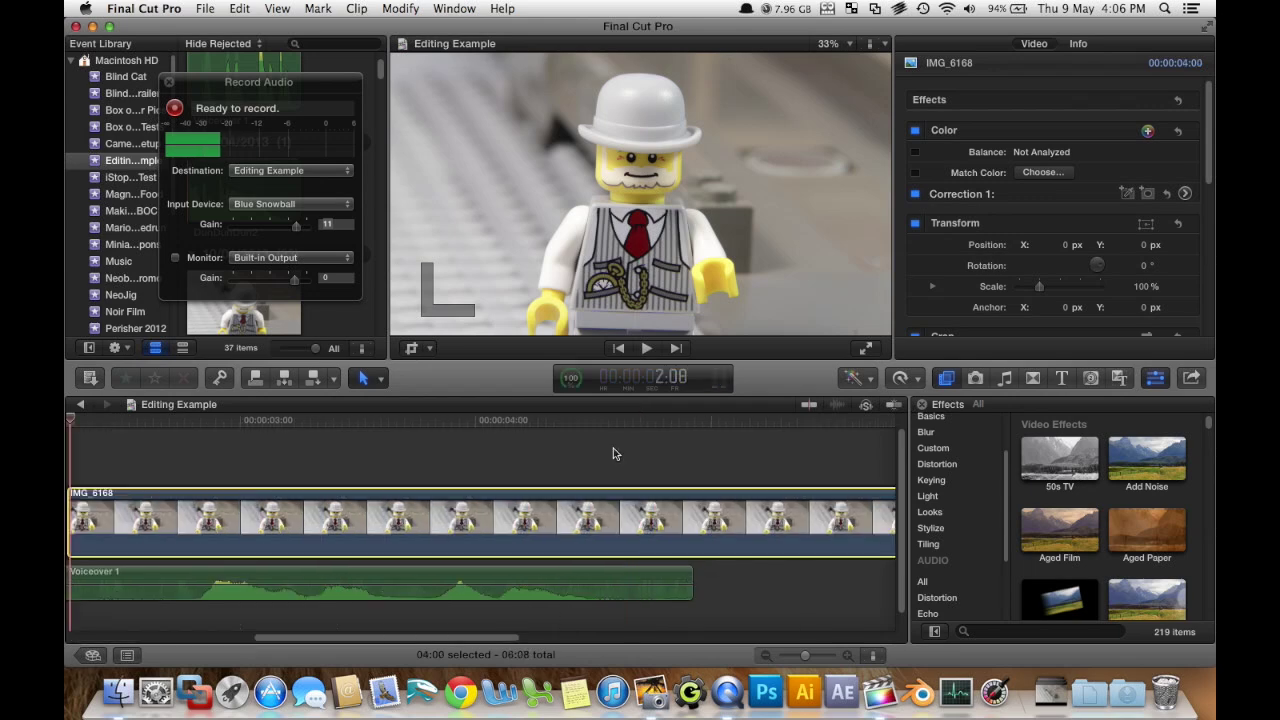
pyautogui.hscroll(-5, 260, 445)
pyautogui.hscroll(-3, 66, 459)
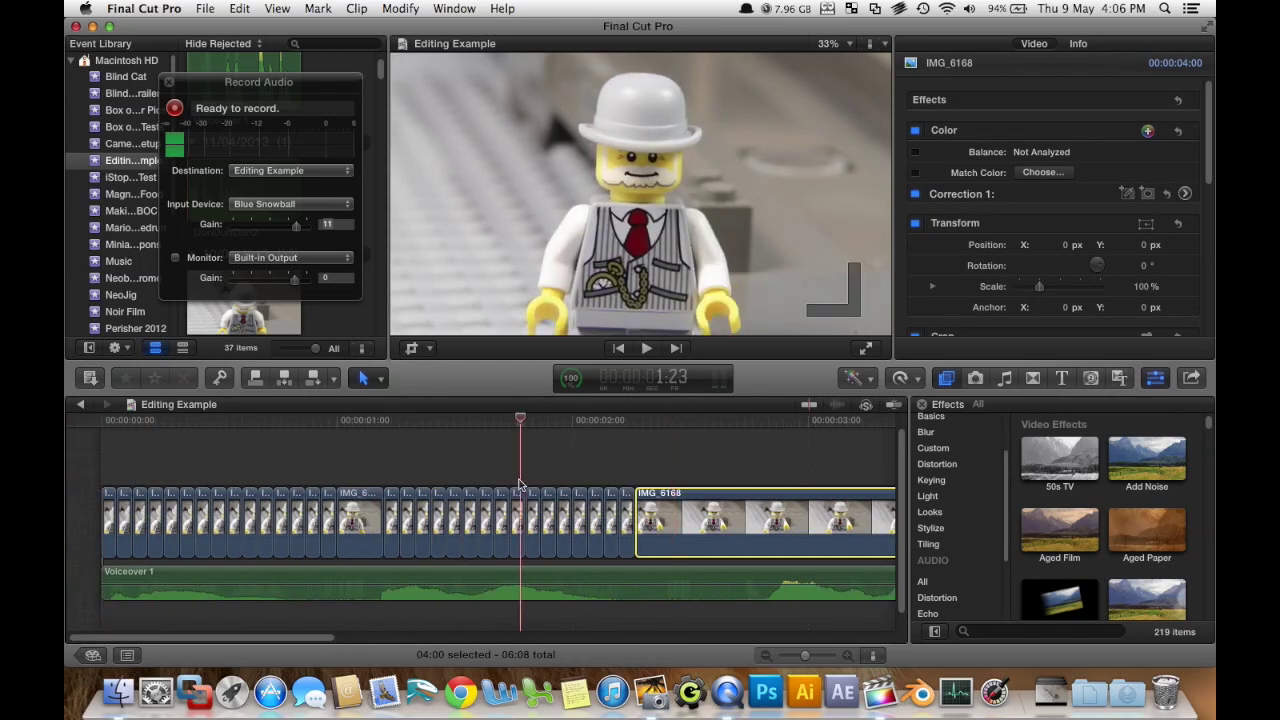
pyautogui.press('space')
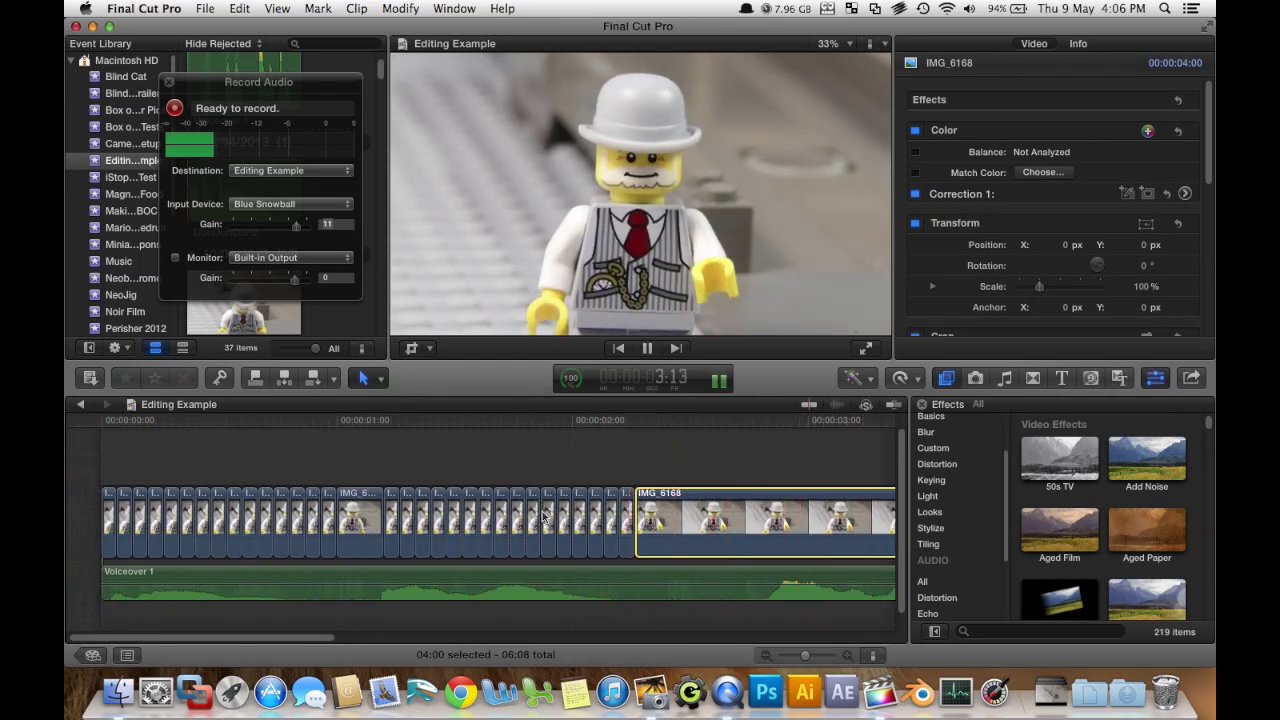
pyautogui.press('space')
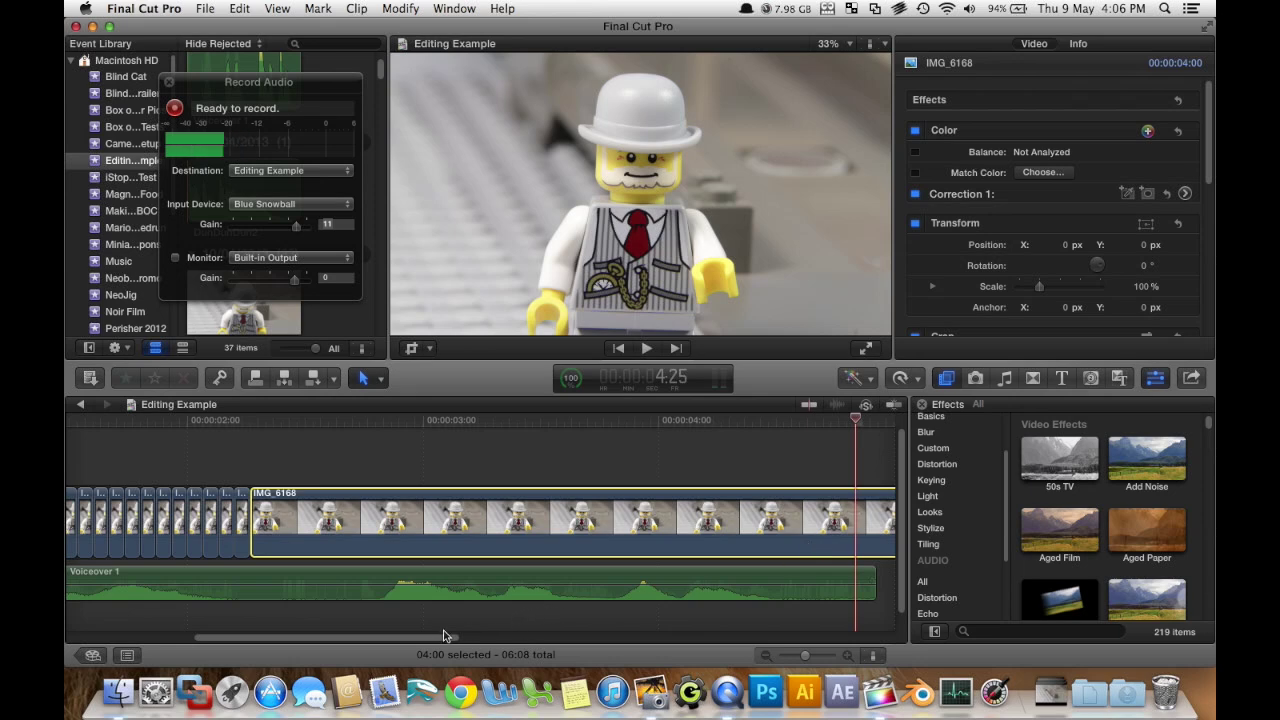
# Trim IMG_6168's end so it finishes exactly with Voiceover 1.
pyautogui.moveTo(446, 636); pyautogui.dragTo(579, 636)
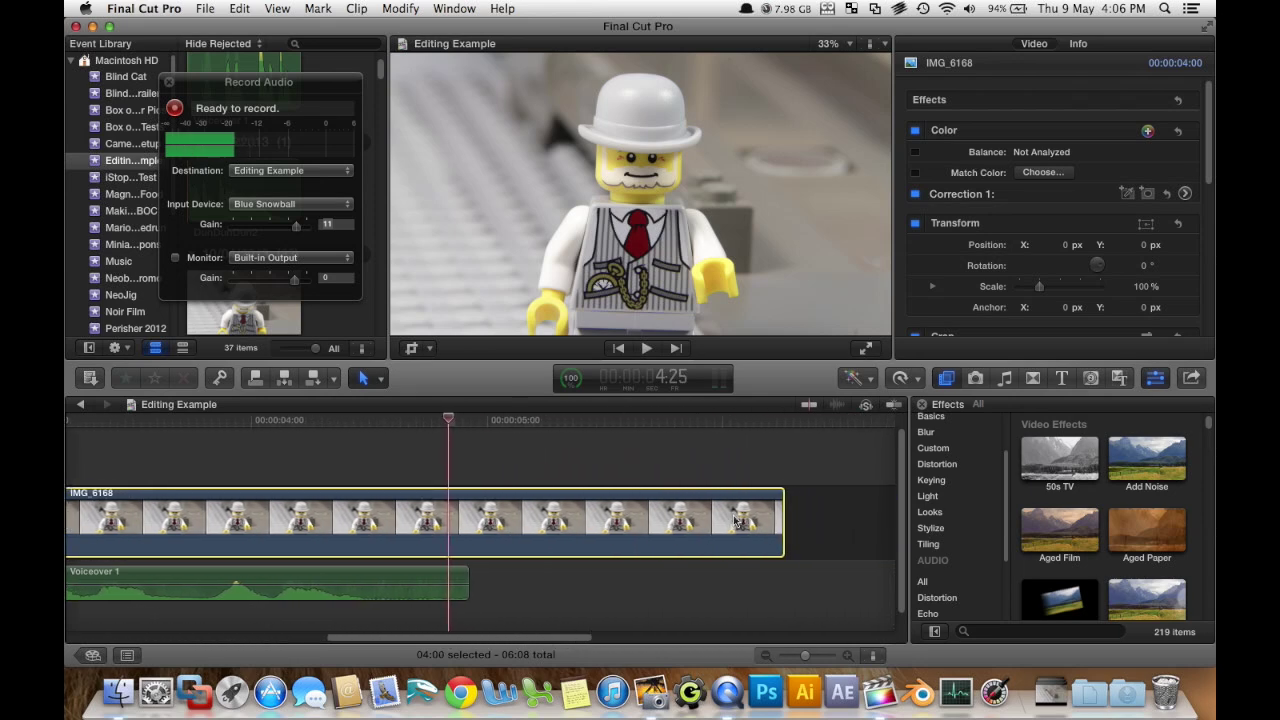
pyautogui.moveTo(782, 515); pyautogui.dragTo(462, 497)
pyautogui.moveTo(448, 420); pyautogui.dragTo(350, 420)
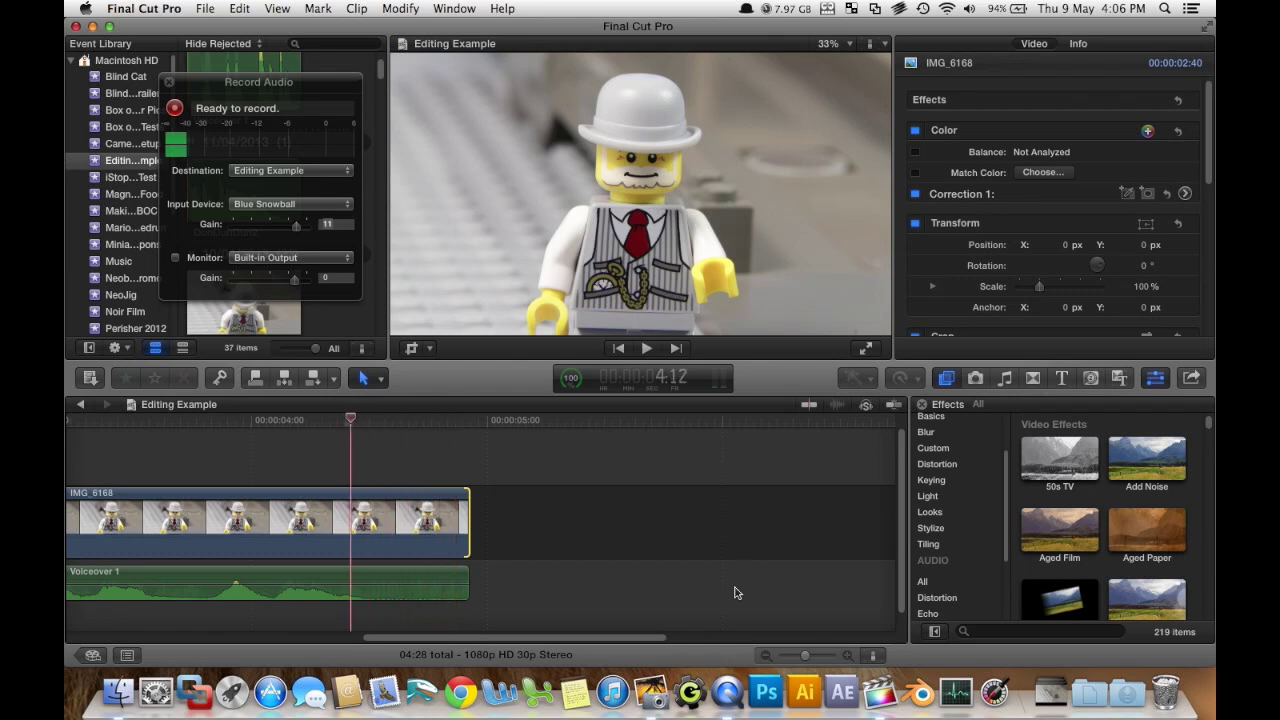
pyautogui.moveTo(652, 639); pyautogui.dragTo(561, 639)
pyautogui.click(498, 450)
pyautogui.moveTo(498, 450)
pyautogui.mouseDown()
pyautogui.moveTo(75, 450)
pyautogui.moveTo(251, 450)
pyautogui.moveTo(546, 516)
pyautogui.moveTo(422, 525)
pyautogui.moveTo(443, 525)
pyautogui.moveTo(414, 535)
pyautogui.moveTo(413, 555)
pyautogui.moveTo(474, 586)
pyautogui.mouseUp()
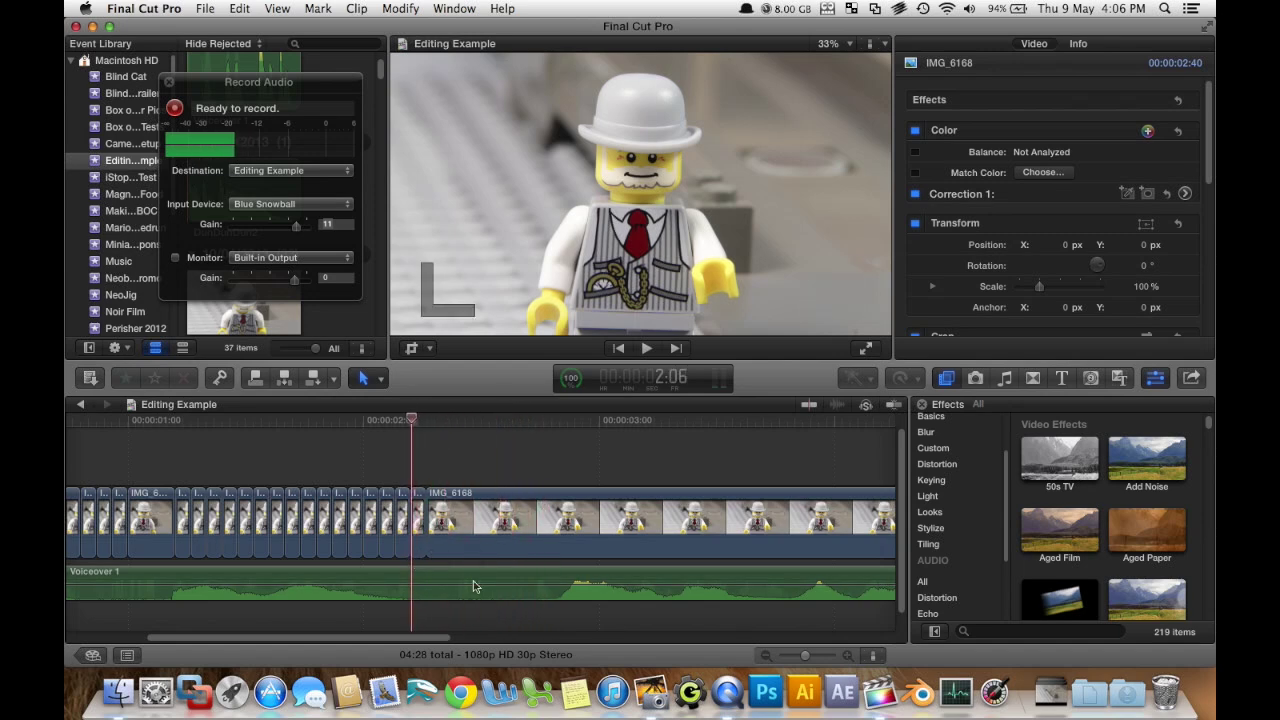
# Play the end of the film and blade the final IMG_6168 shot at the first cut point.
pyautogui.press('space')
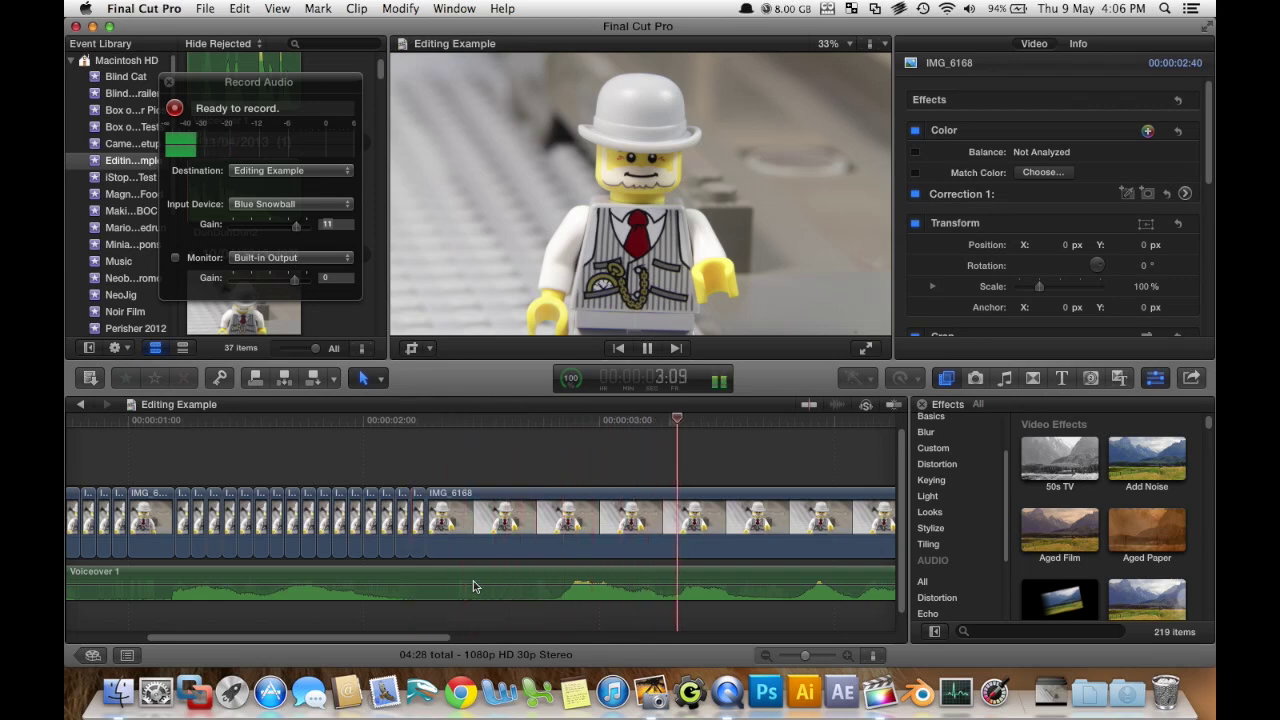
pyautogui.moveTo(645, 447); pyautogui.dragTo(530, 500)
pyautogui.press('space')
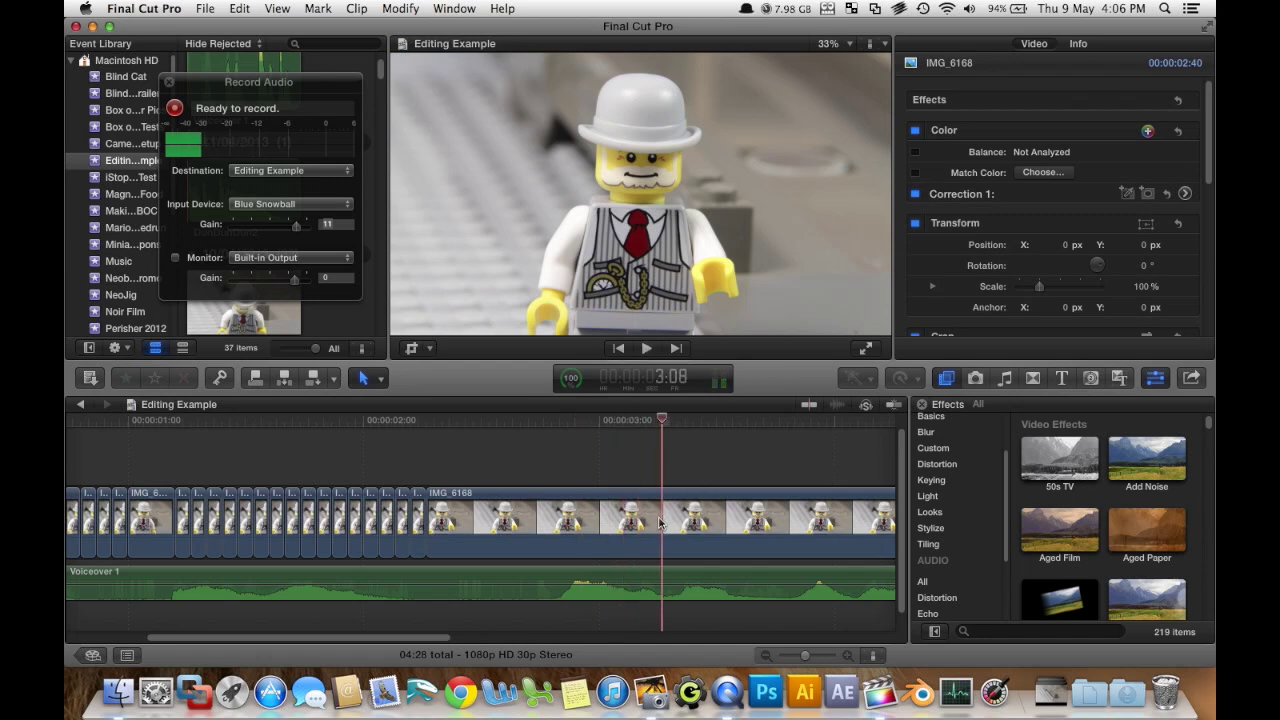
pyautogui.press('r')
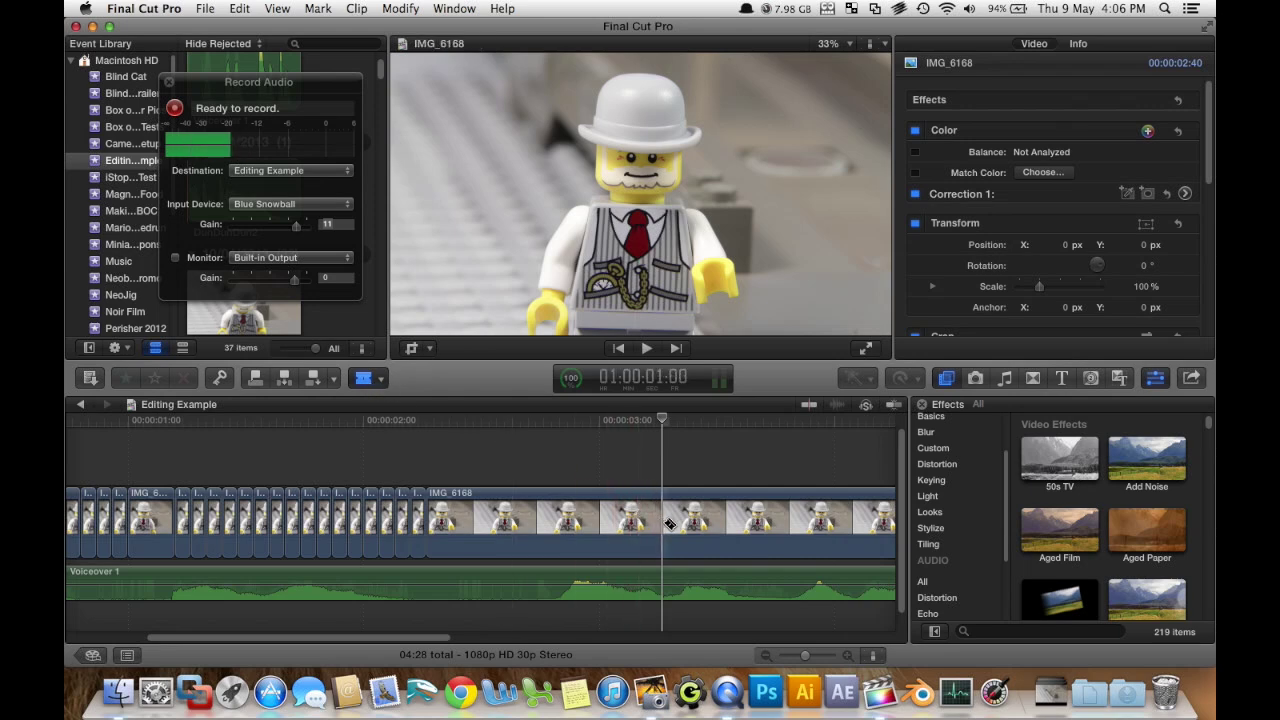
pyautogui.click(669, 524)
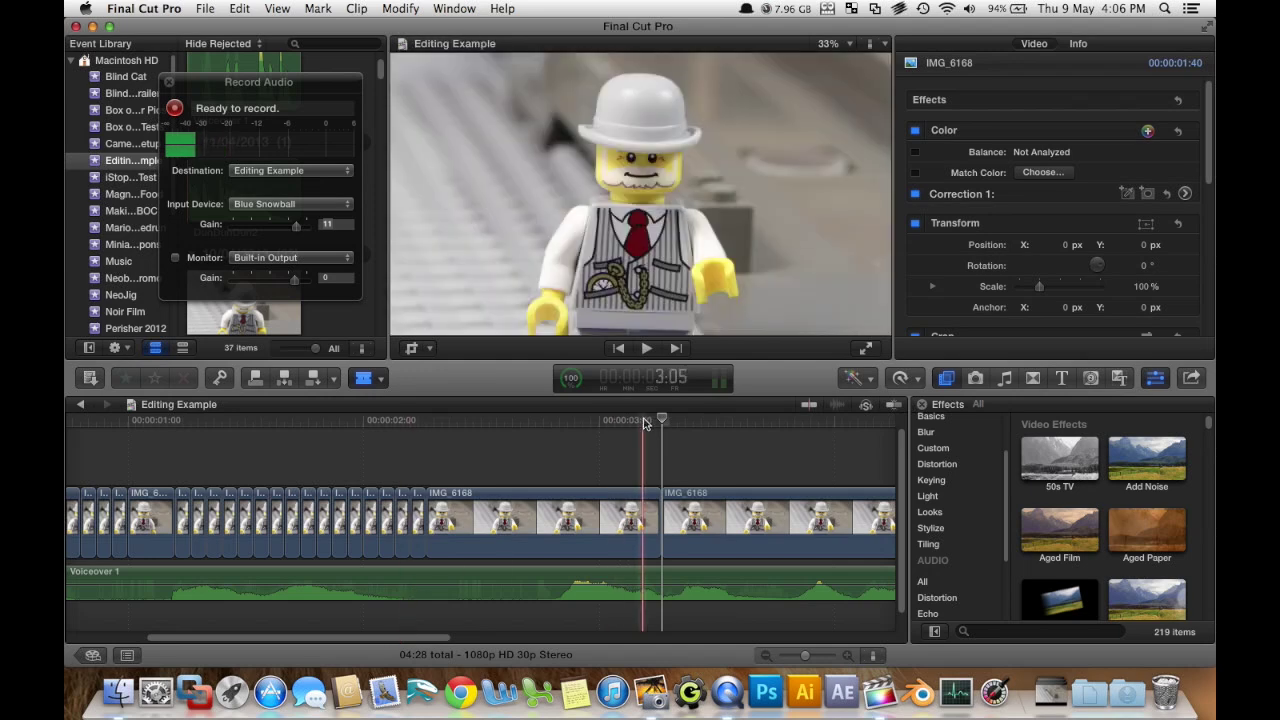
# Blade IMG_6168 again at a later point, then return to the Select tool and review.
pyautogui.click(690, 432)
pyautogui.moveTo(676, 432); pyautogui.dragTo(526, 430)
pyautogui.press('space')
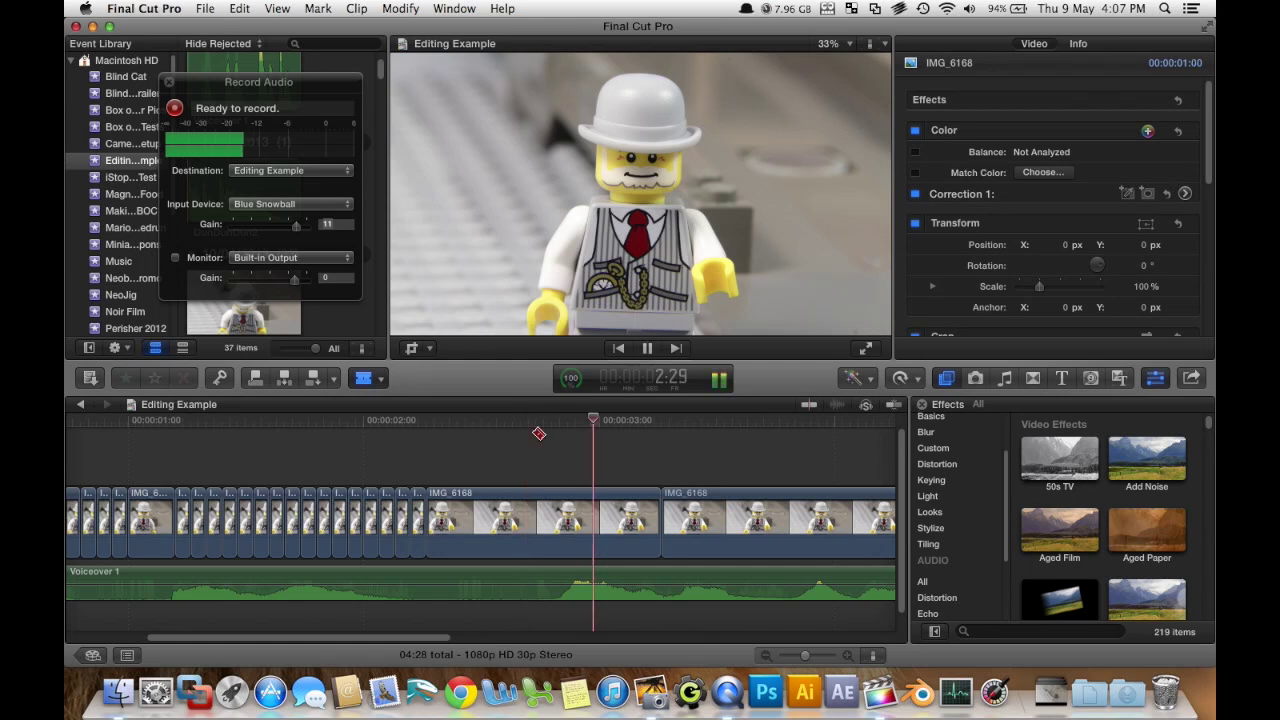
pyautogui.press('space')
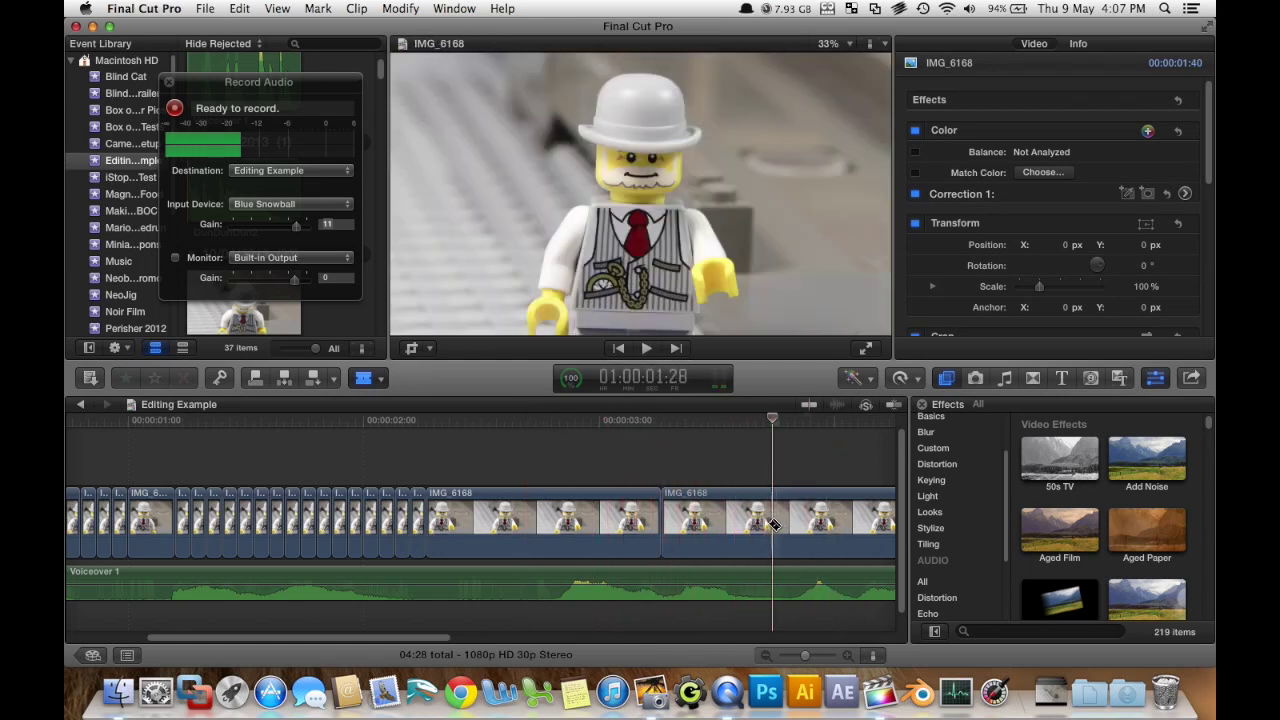
pyautogui.click(772, 545)
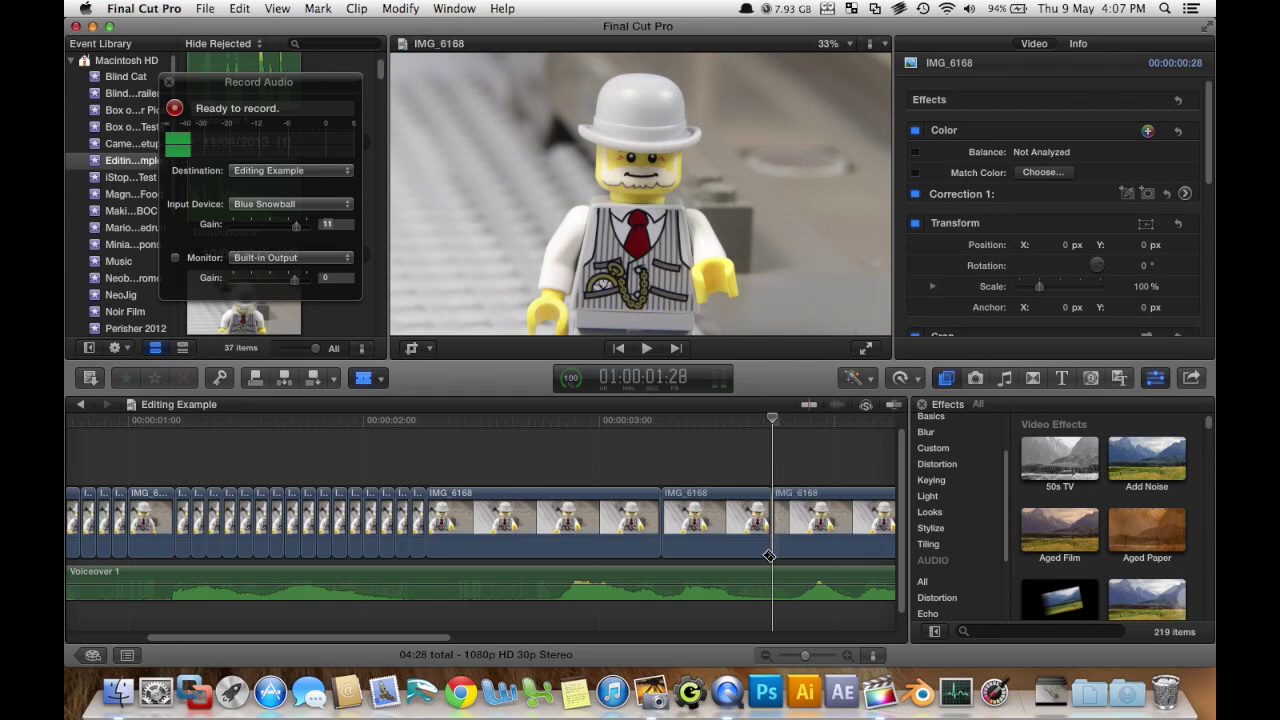
pyautogui.press('a')
pyautogui.press('l')
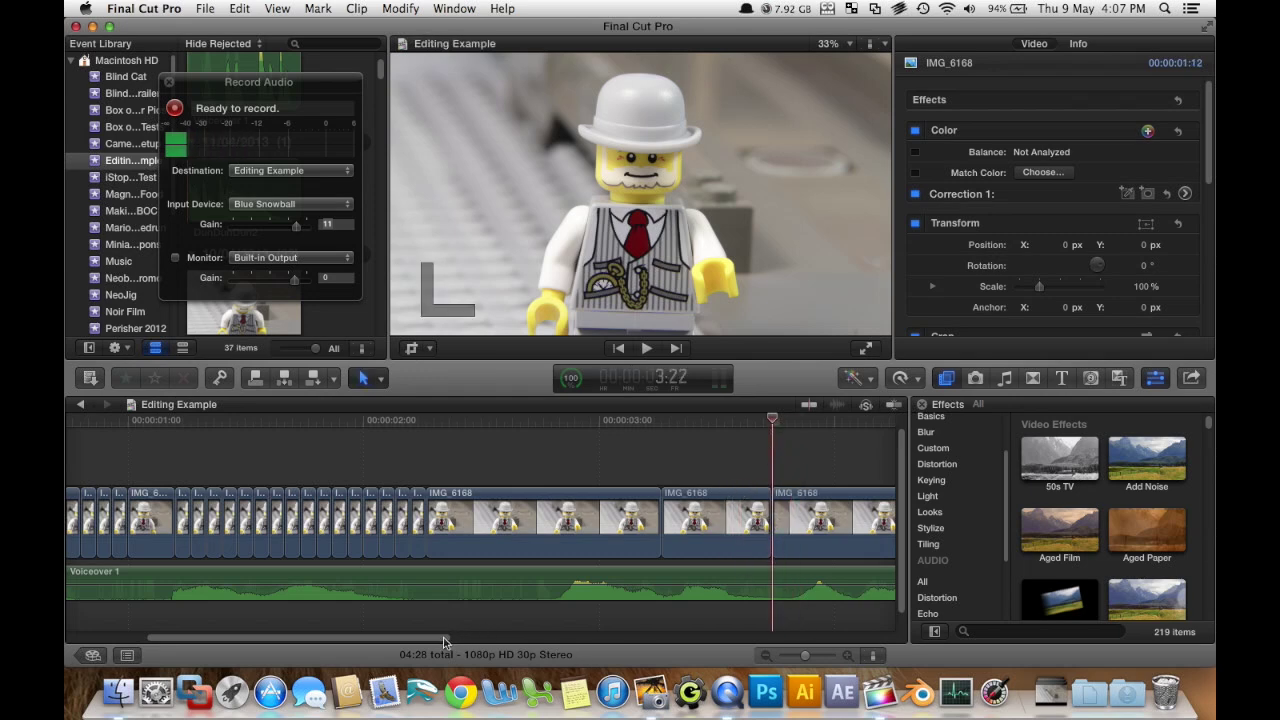
pyautogui.moveTo(444, 641); pyautogui.dragTo(553, 639)
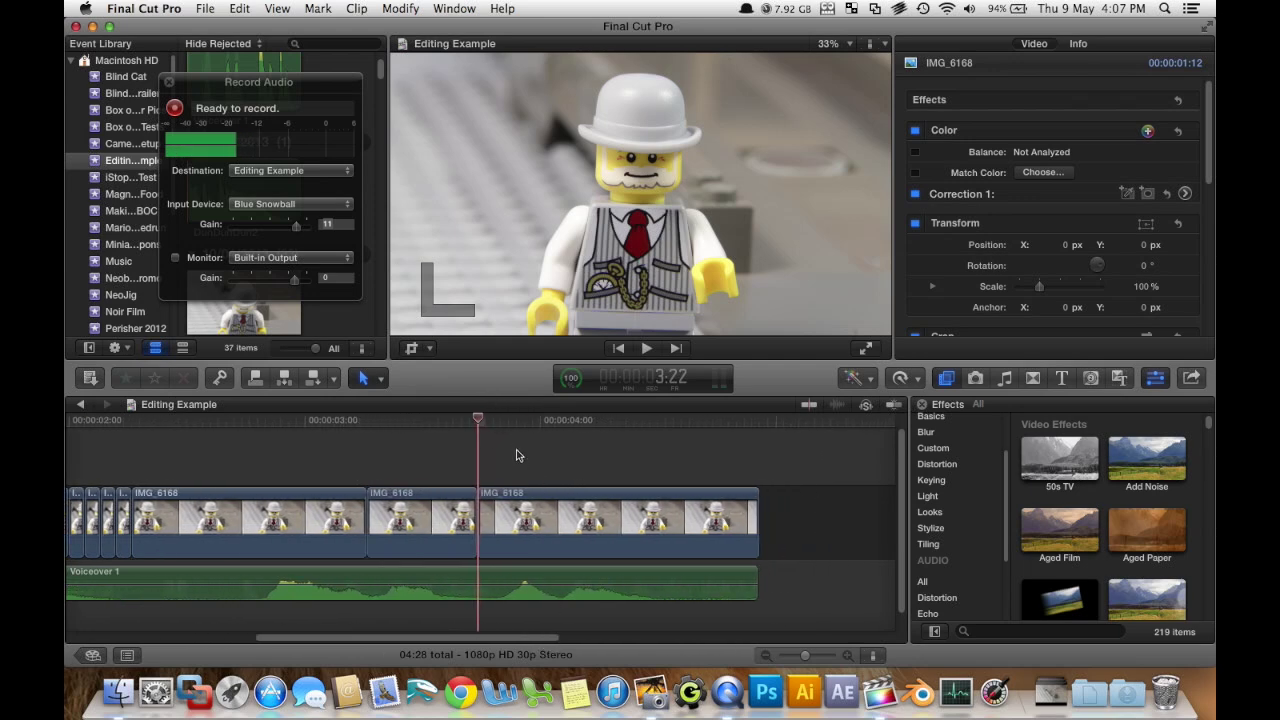
pyautogui.click(373, 380)
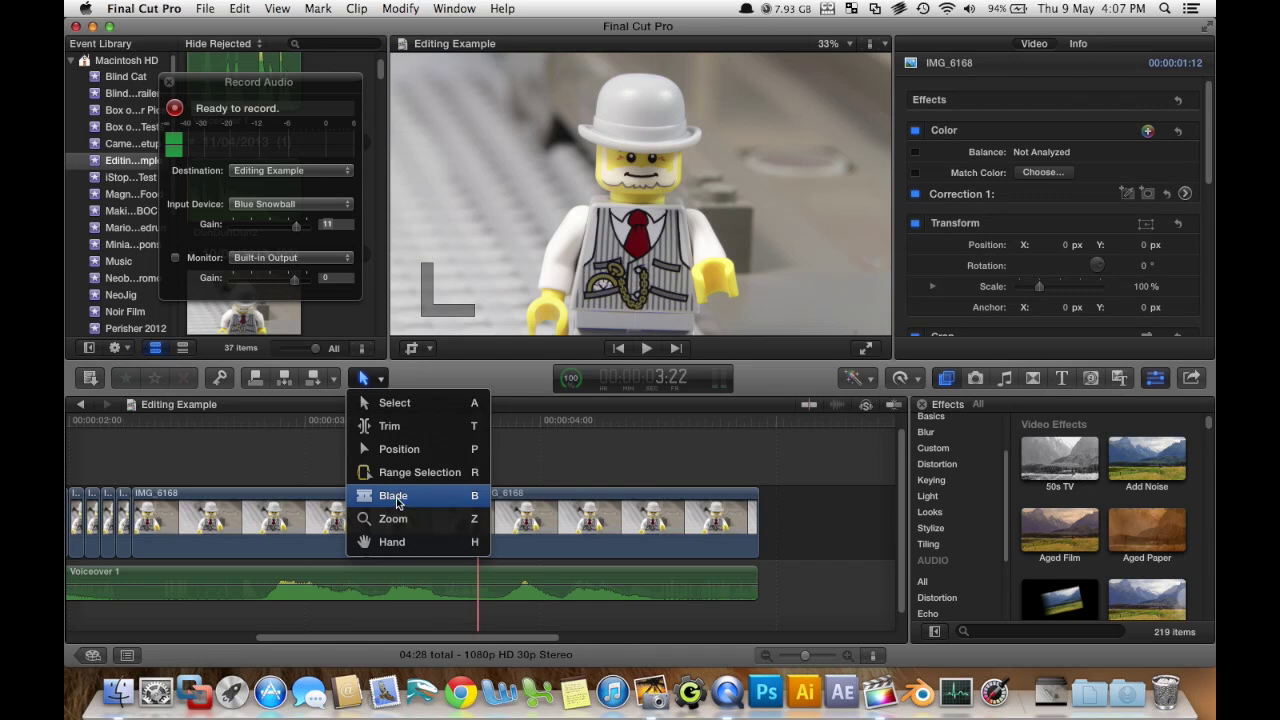
# Crop the middle IMG_6168 piece into a tighter close-up around the minifigure.
pyautogui.click(390, 403)
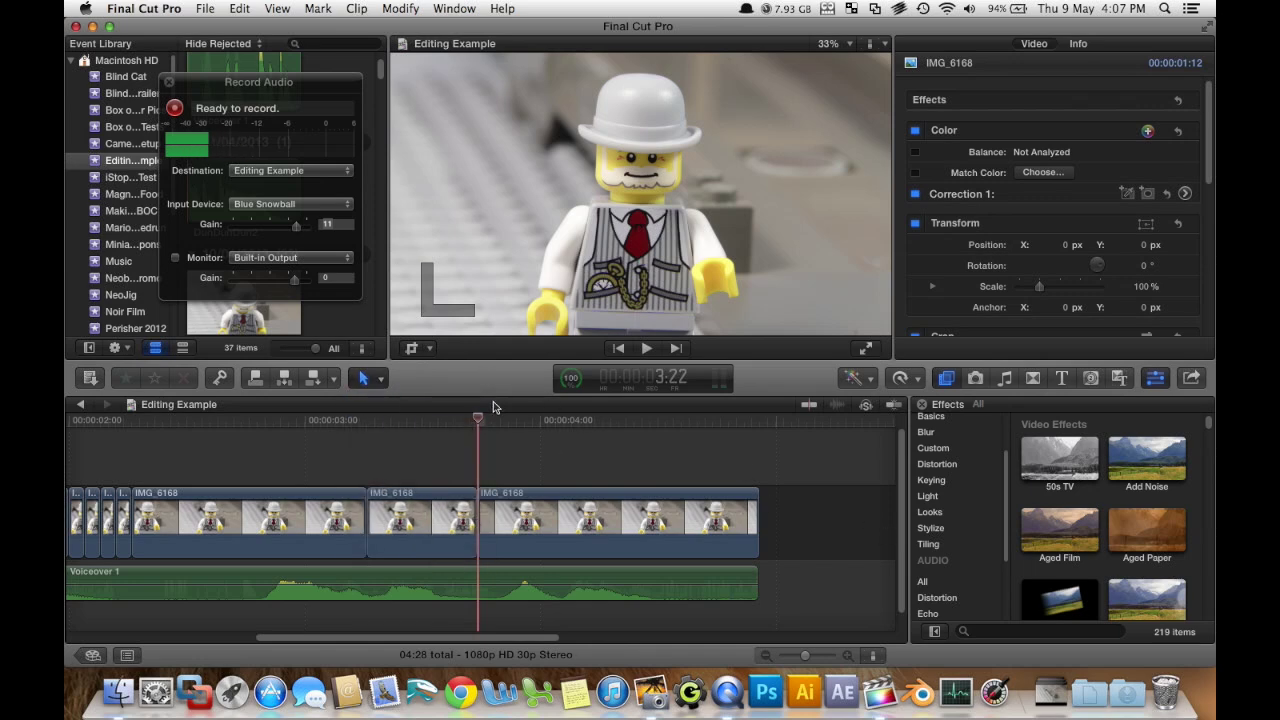
pyautogui.moveTo(478, 420); pyautogui.dragTo(406, 420)
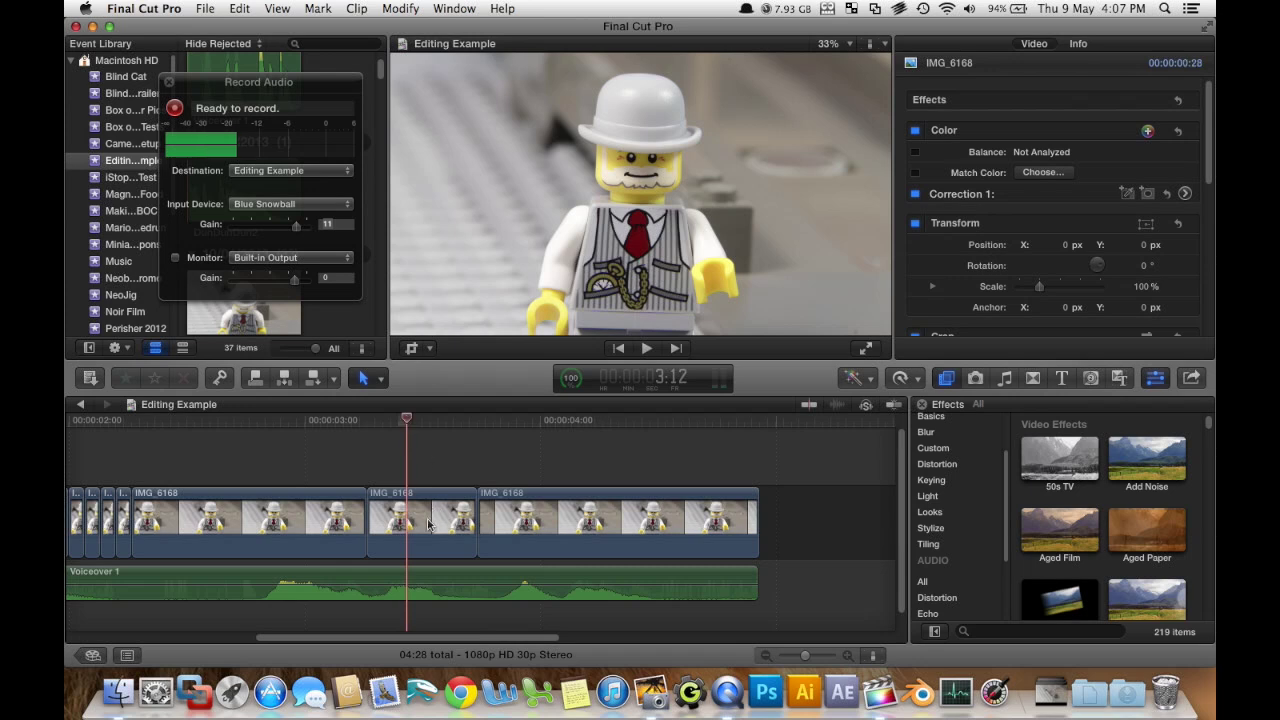
pyautogui.click(420, 518)
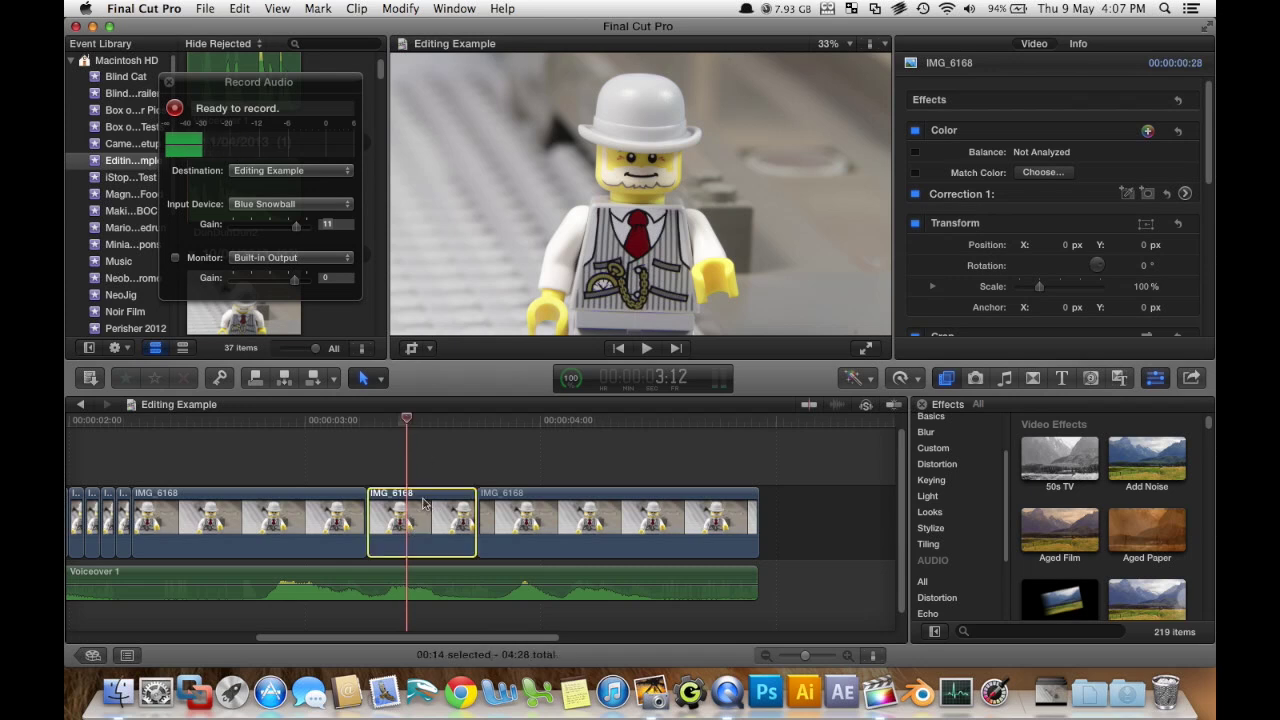
pyautogui.click(411, 349)
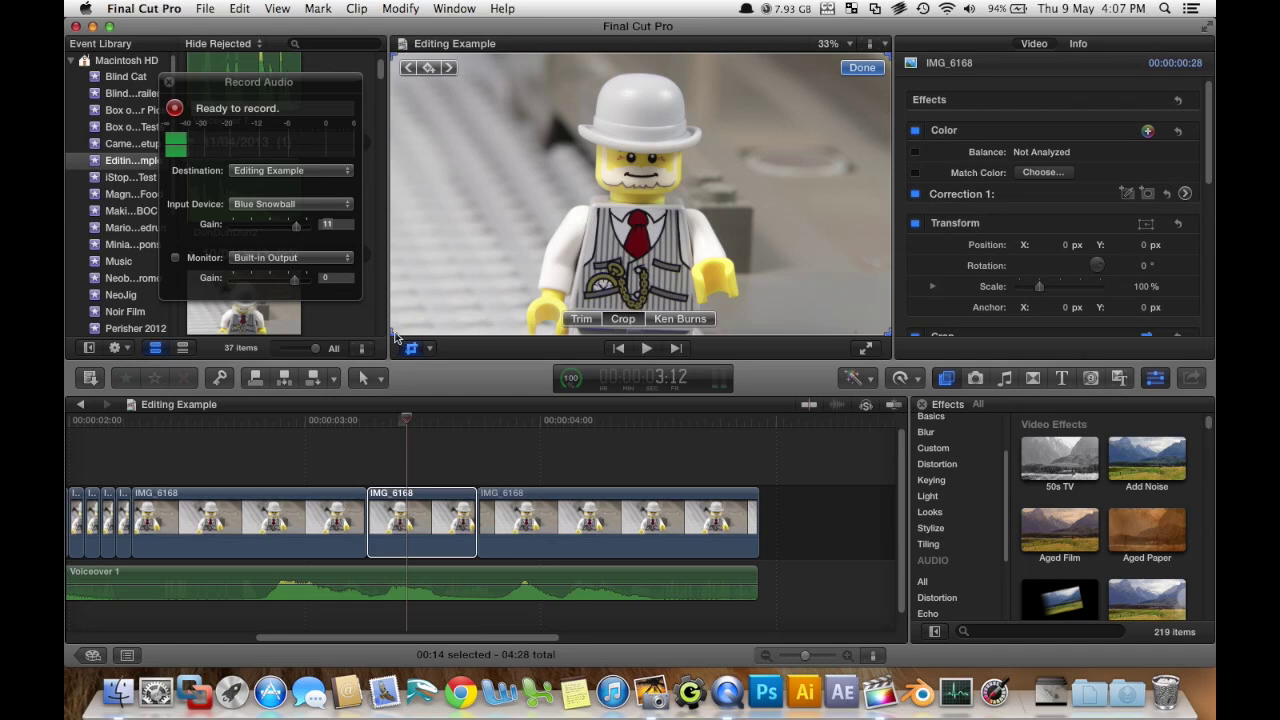
pyautogui.moveTo(396, 338); pyautogui.dragTo(512, 265)
pyautogui.moveTo(717, 204); pyautogui.dragTo(664, 233)
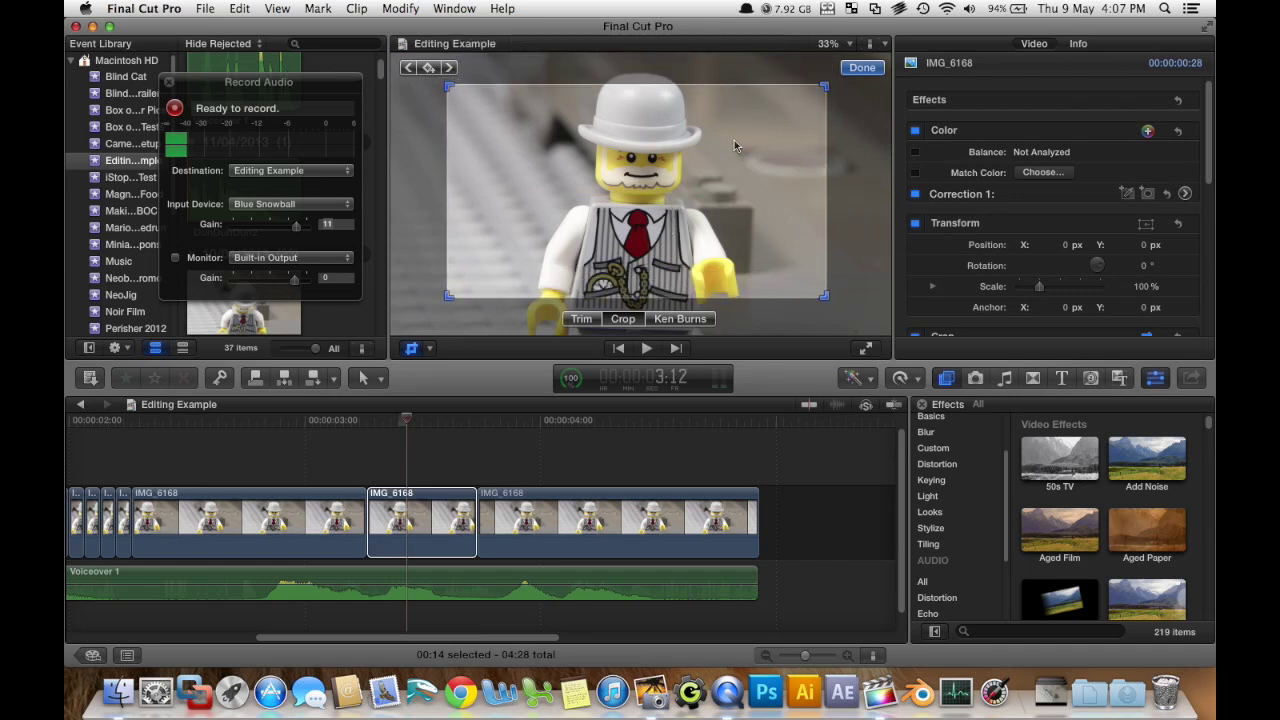
pyautogui.click(866, 68)
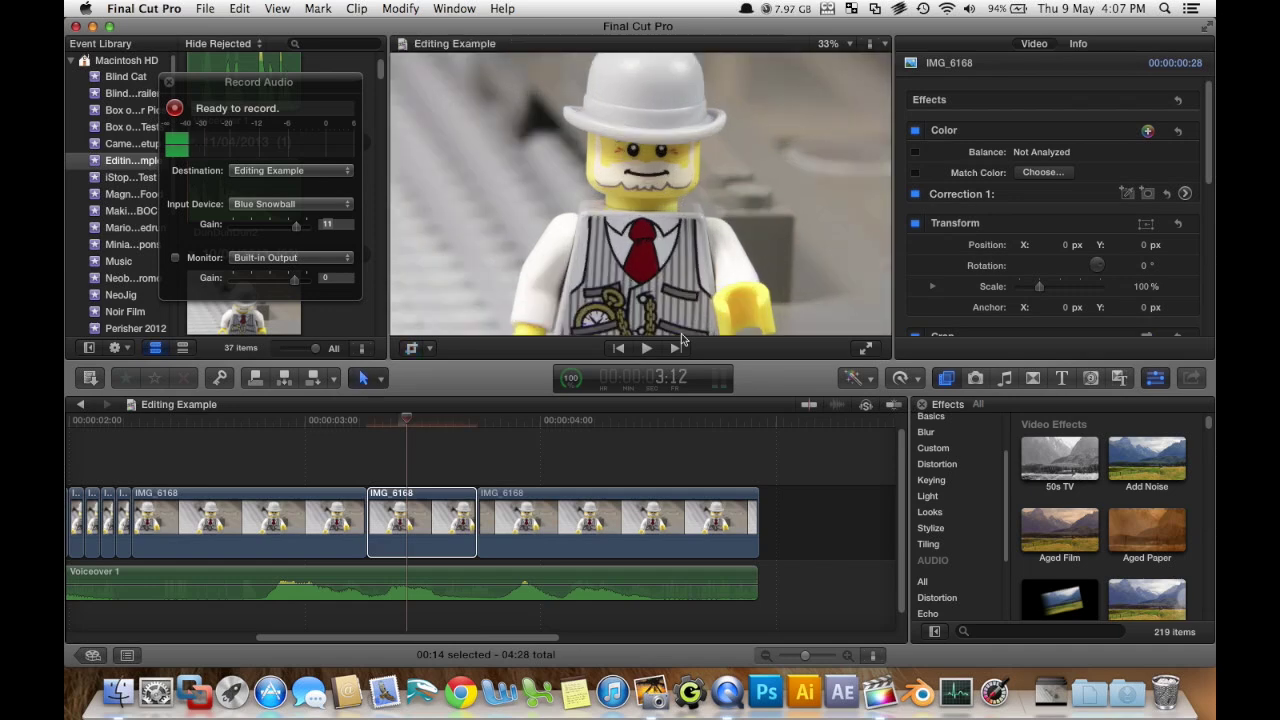
pyautogui.moveTo(406, 420)
pyautogui.mouseDown()
pyautogui.moveTo(331, 421)
pyautogui.moveTo(420, 423)
pyautogui.mouseUp()
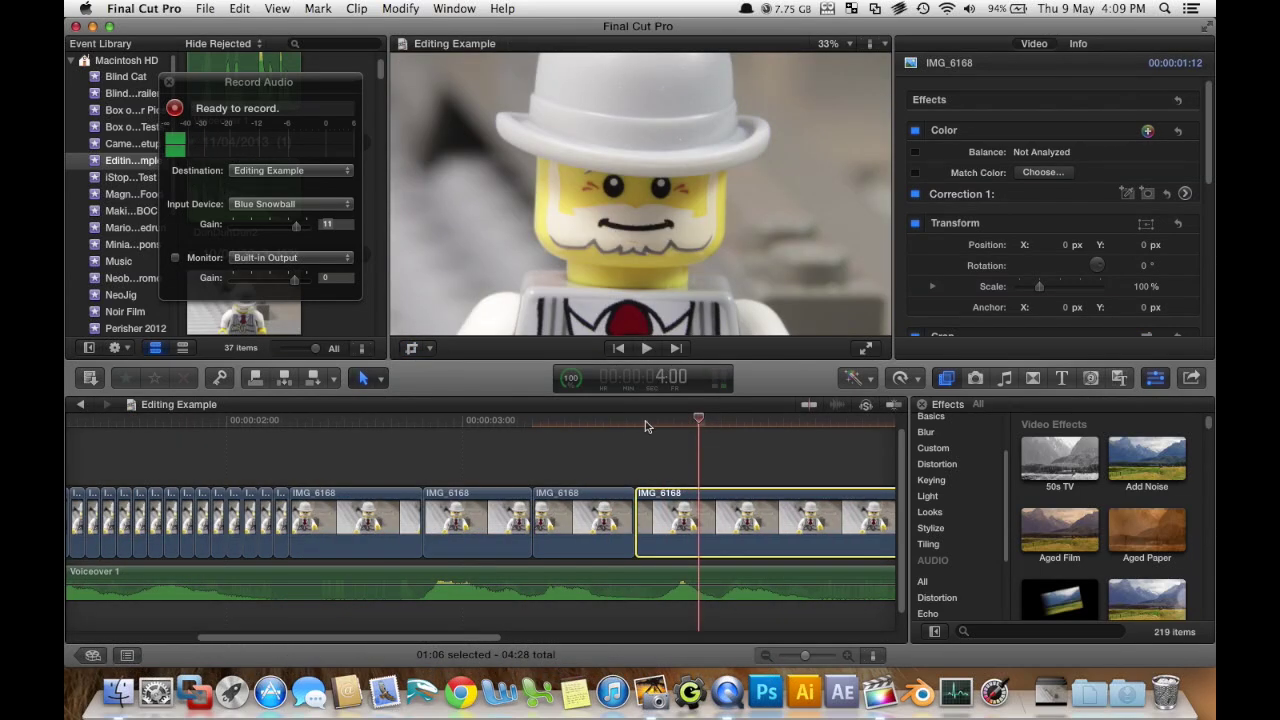
# Apply a crop to the short IMG_6168 clip at 3:13 and scrub back through the edit.
pyautogui.moveTo(632, 428); pyautogui.dragTo(555, 465)
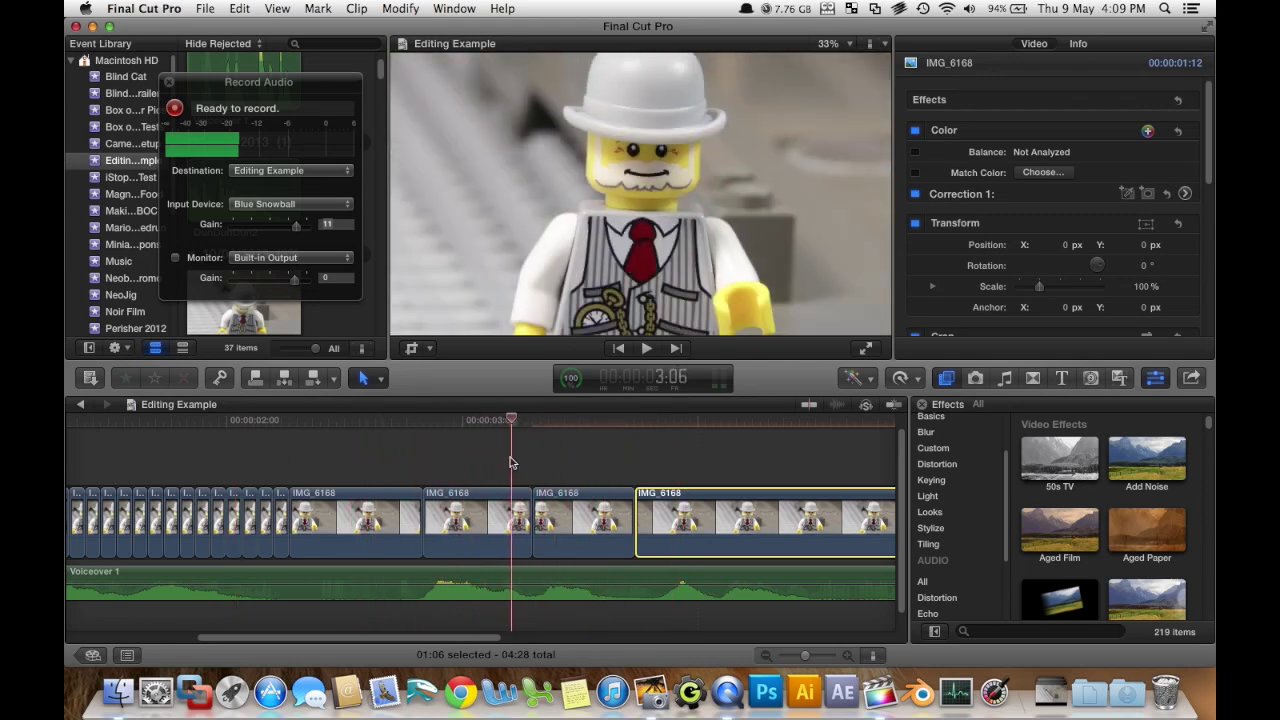
pyautogui.click(571, 518)
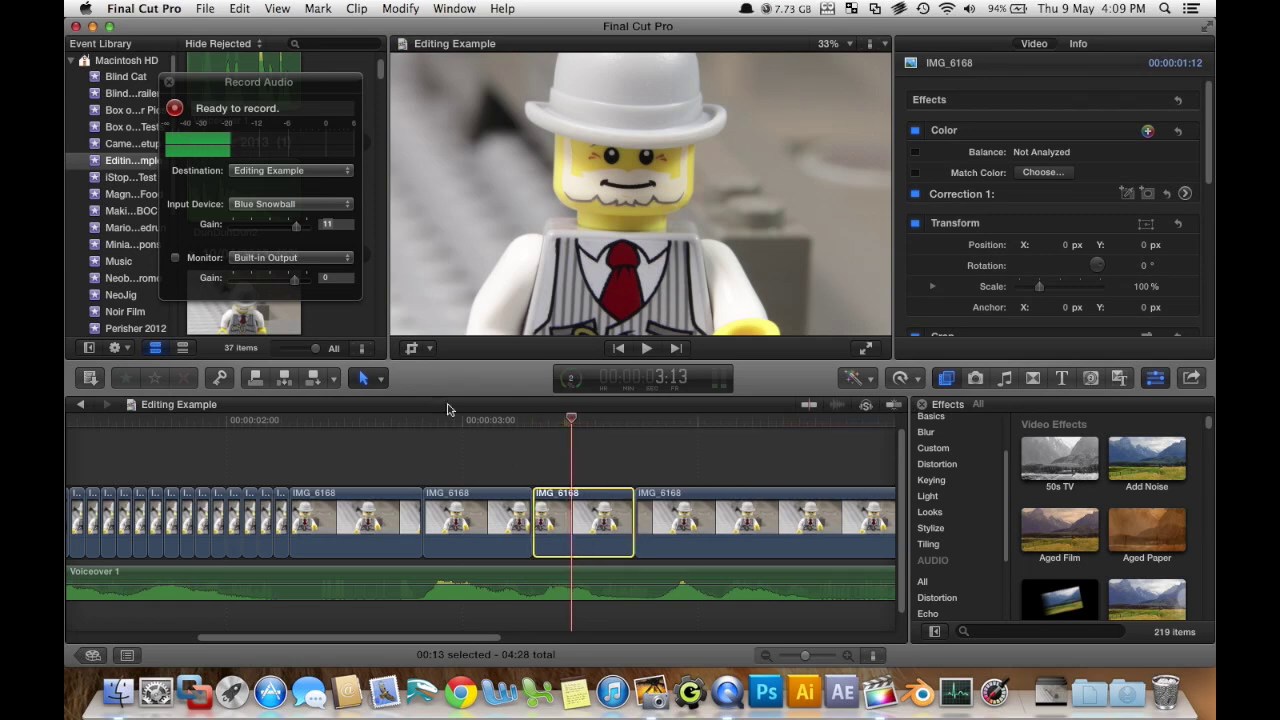
pyautogui.click(413, 349)
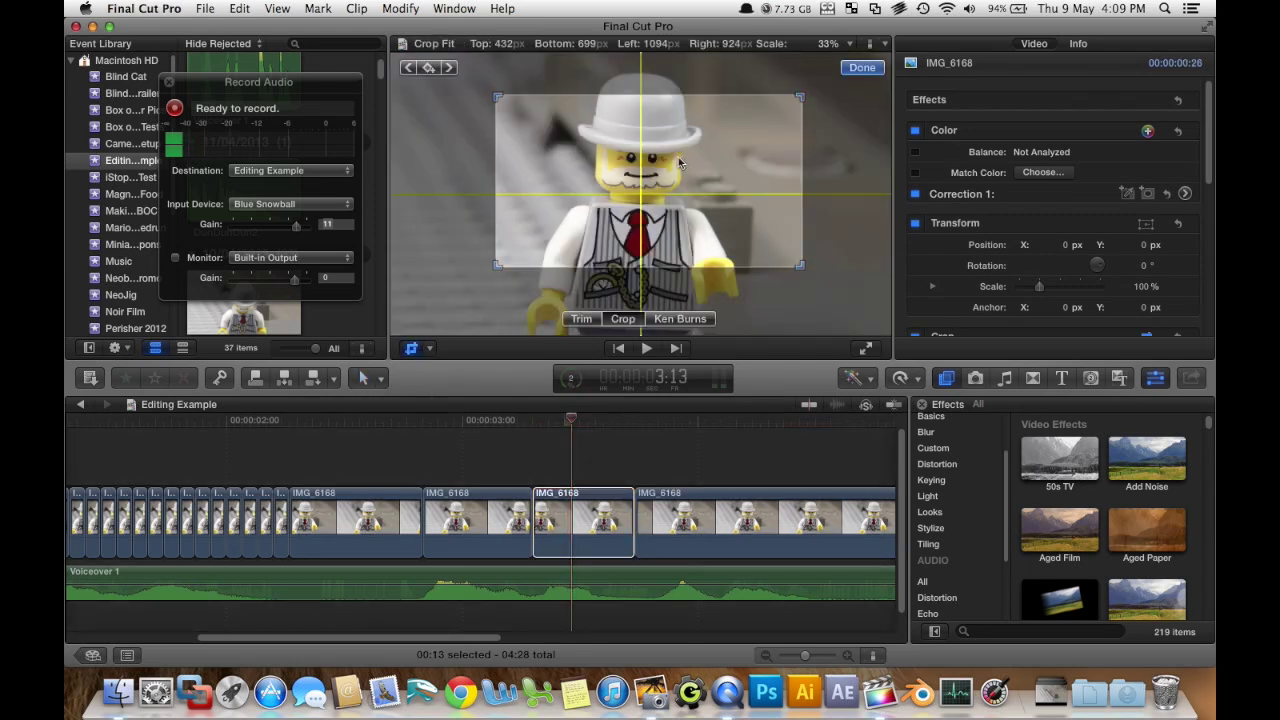
pyautogui.click(858, 67)
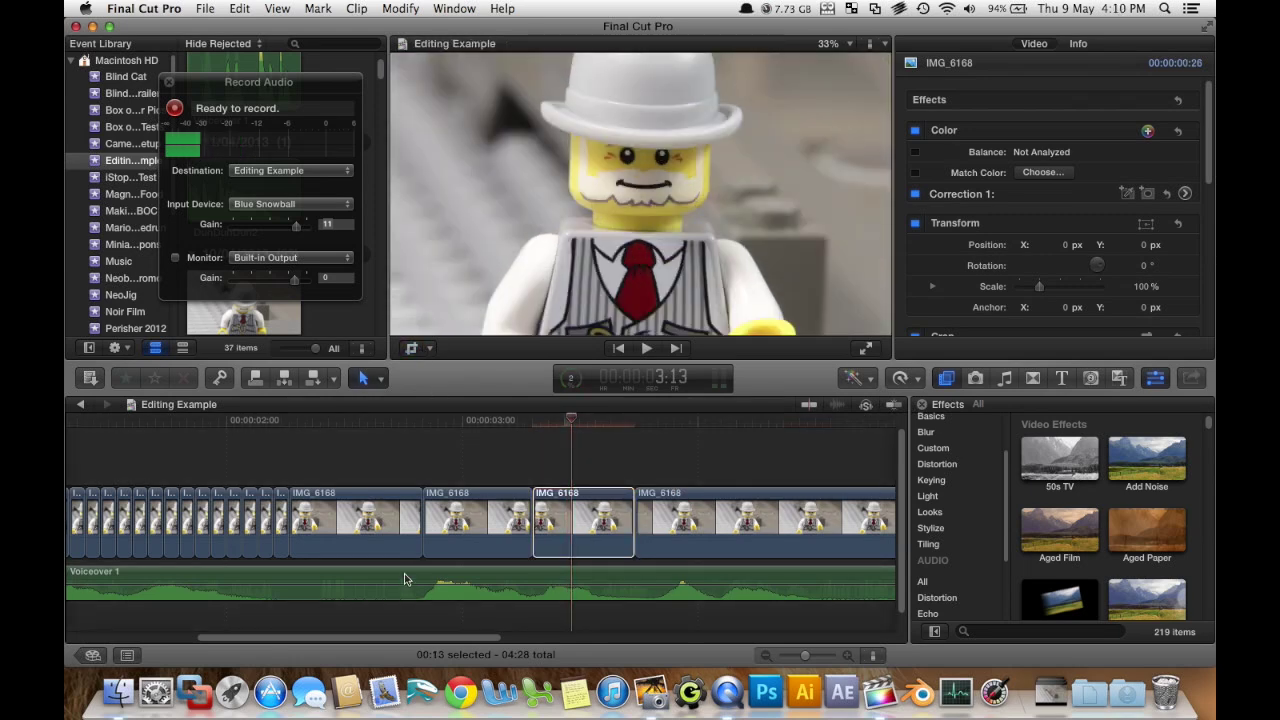
pyautogui.moveTo(560, 424); pyautogui.dragTo(662, 525)
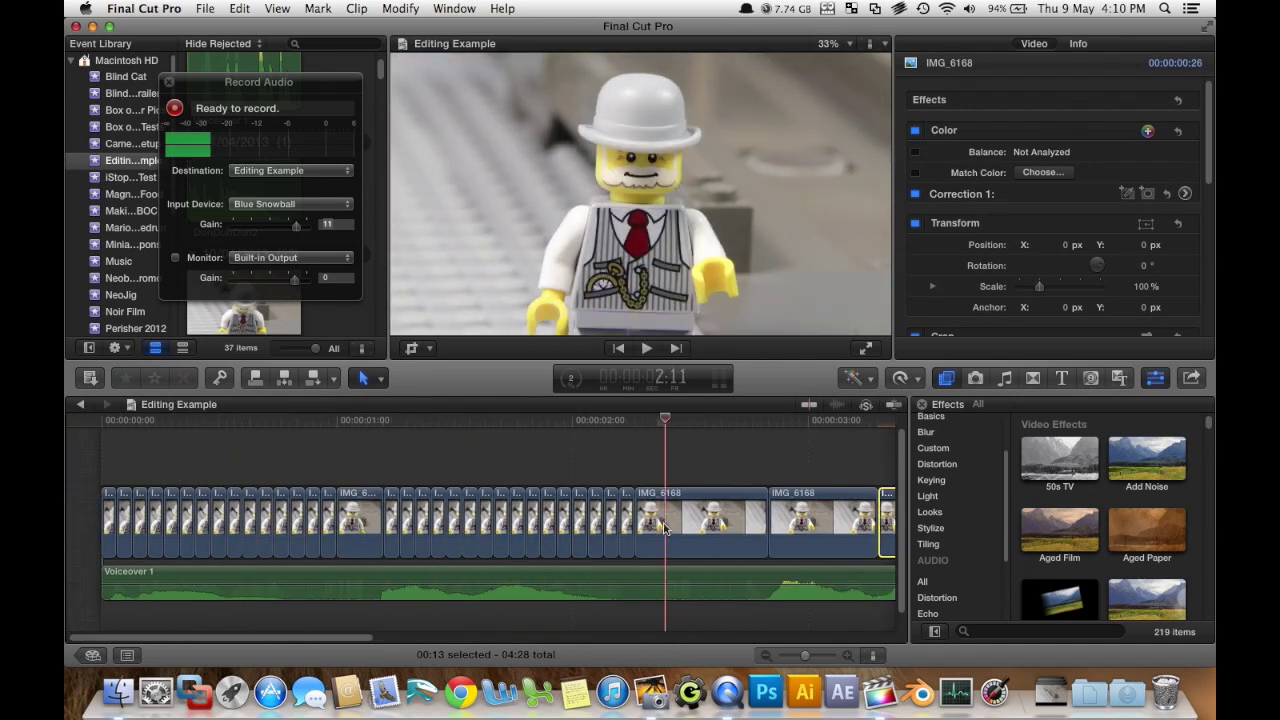
pyautogui.moveTo(658, 436); pyautogui.dragTo(64, 503)
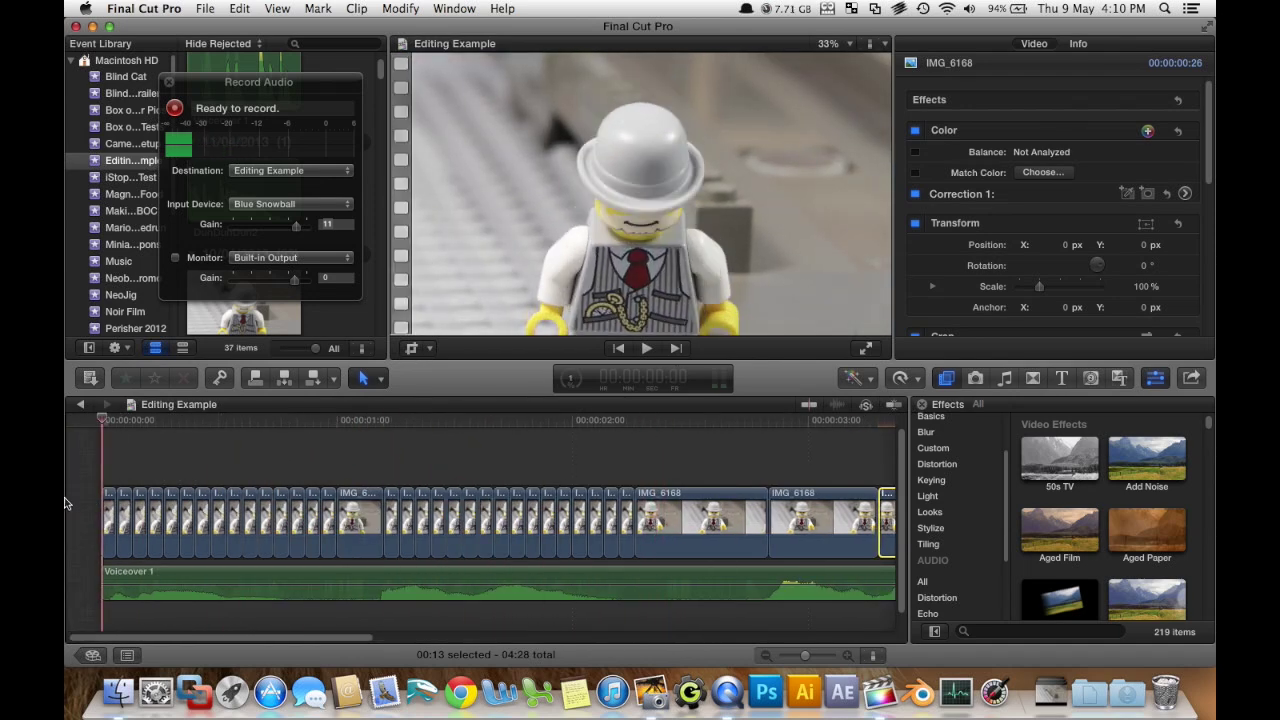
pyautogui.press('space')
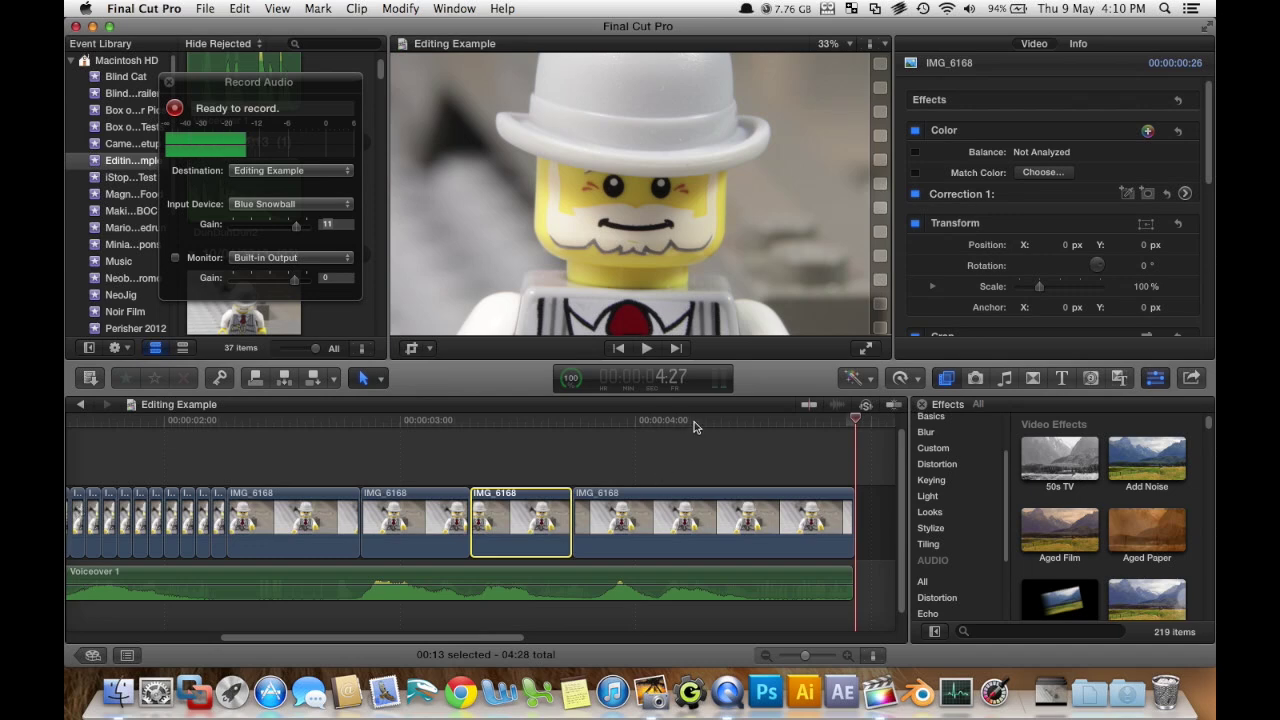
pyautogui.moveTo(705, 426); pyautogui.dragTo(185, 472)
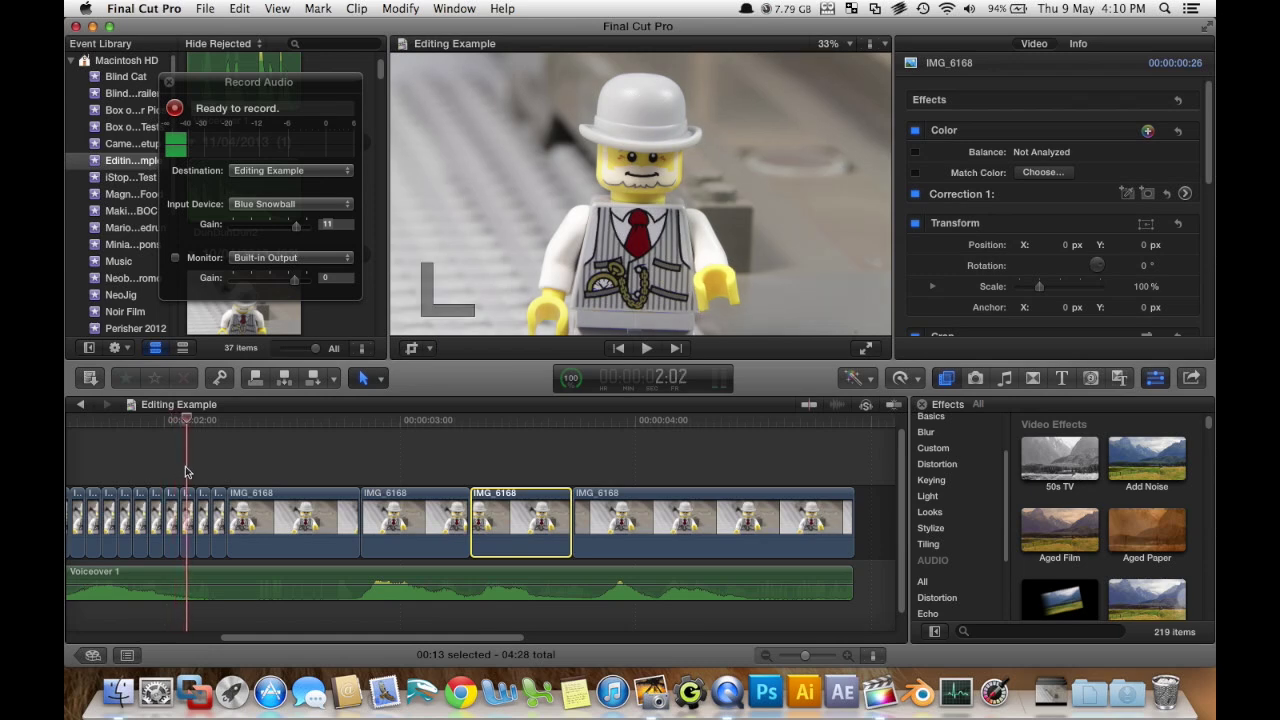
pyautogui.moveTo(491, 637); pyautogui.dragTo(308, 619)
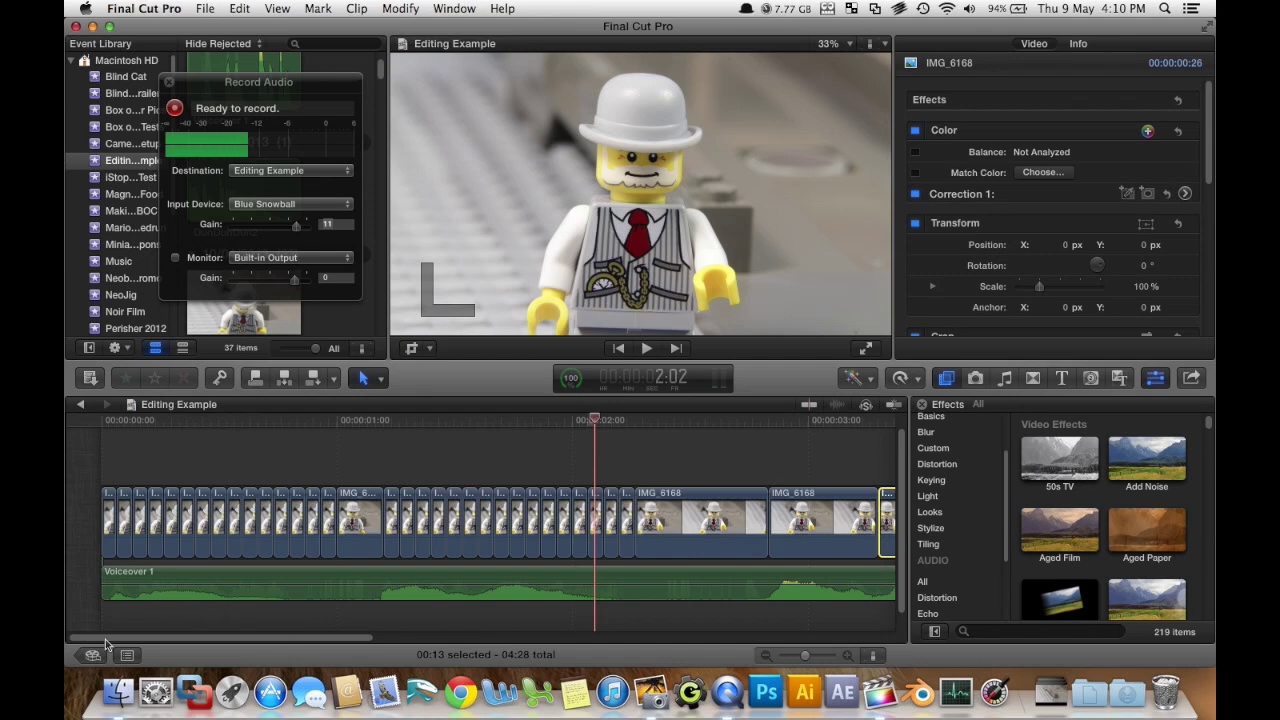
# Close the Record Audio panel, preview Gun Hand Shot 1, and place it below Voiceover 1.
pyautogui.click(168, 82)
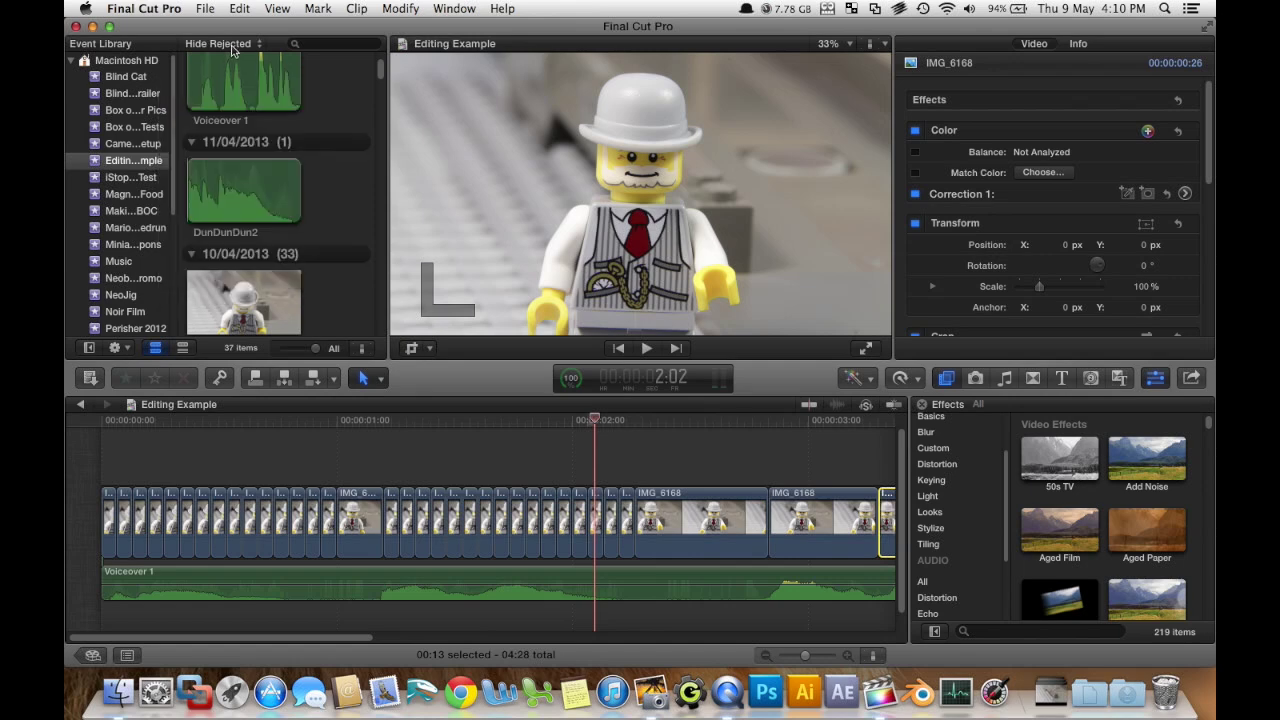
pyautogui.moveTo(381, 68); pyautogui.dragTo(384, 356)
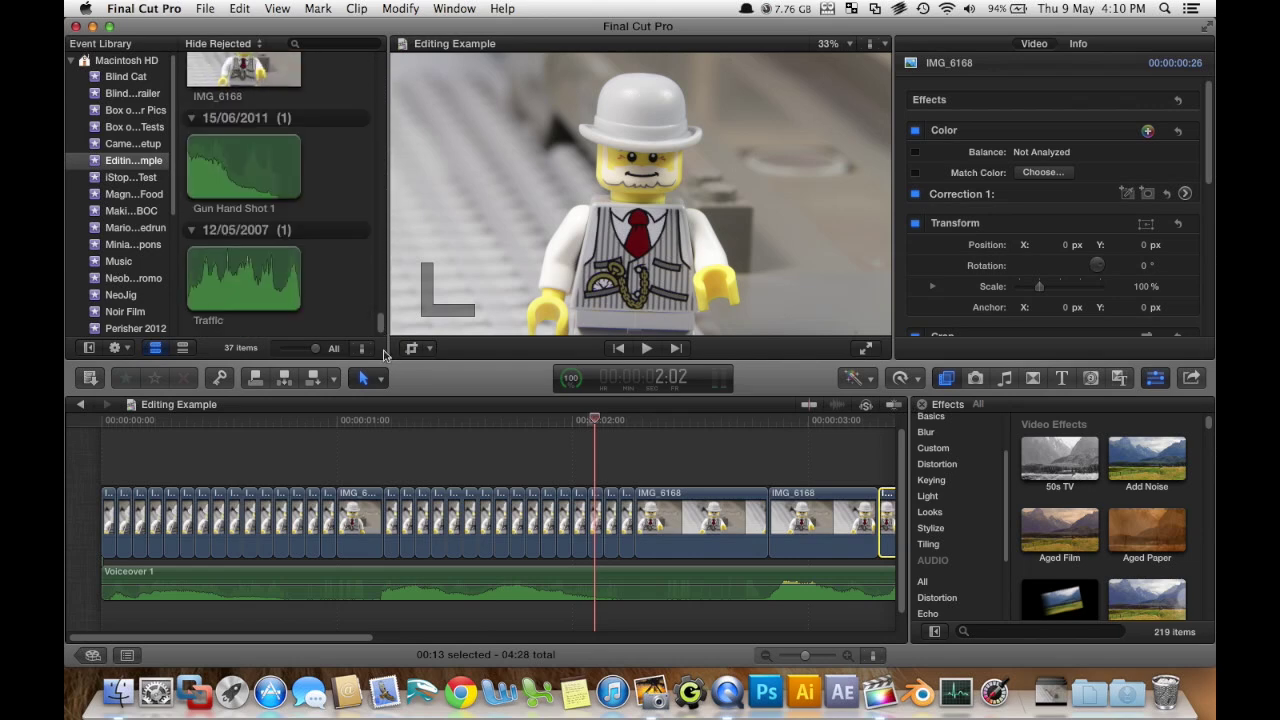
pyautogui.click(238, 177)
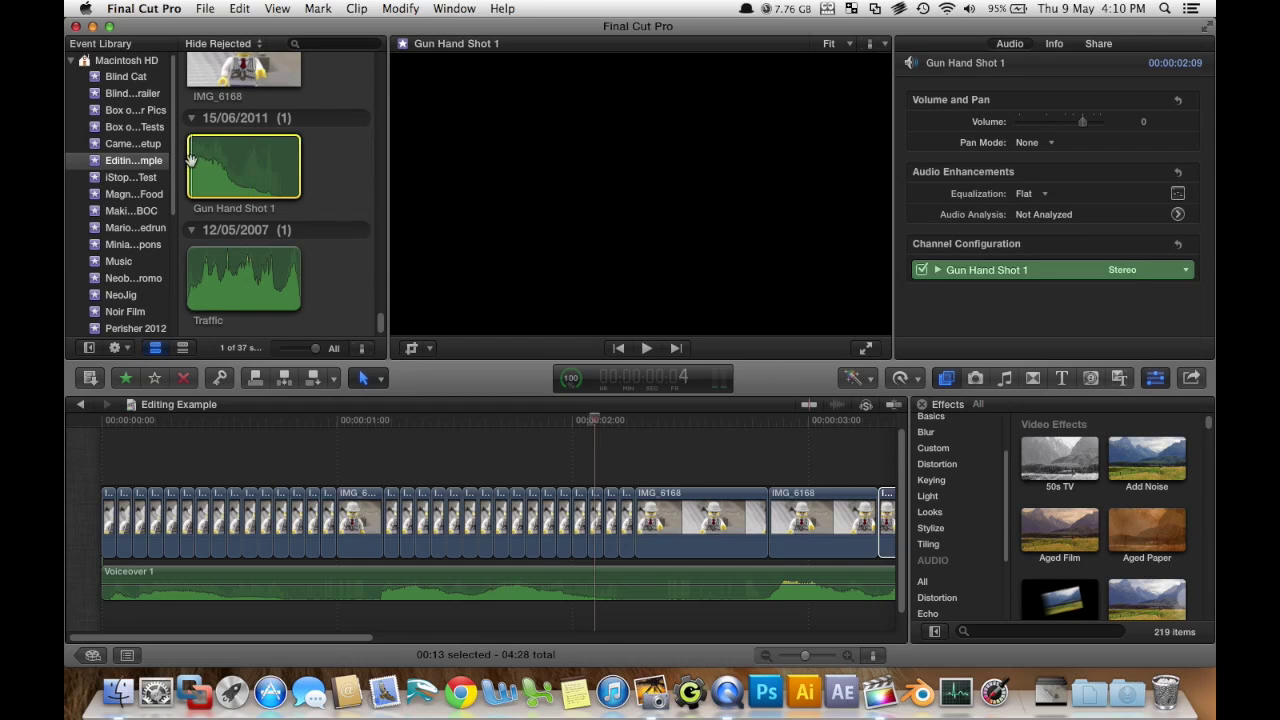
pyautogui.press('space')
pyautogui.press('space')
pyautogui.scroll(-2, 328, 427)
pyautogui.scroll(-1, 362, 447)
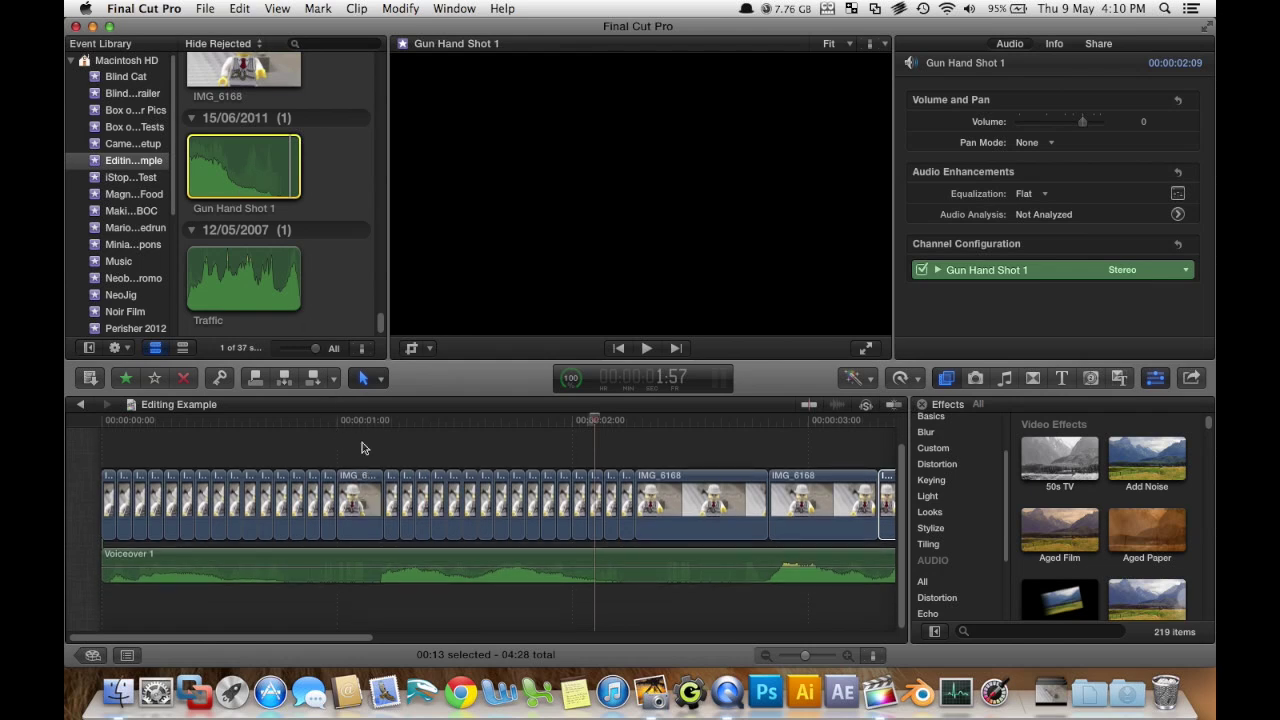
pyautogui.moveTo(253, 183); pyautogui.dragTo(267, 605)
pyautogui.scroll(-5, 775, 525)
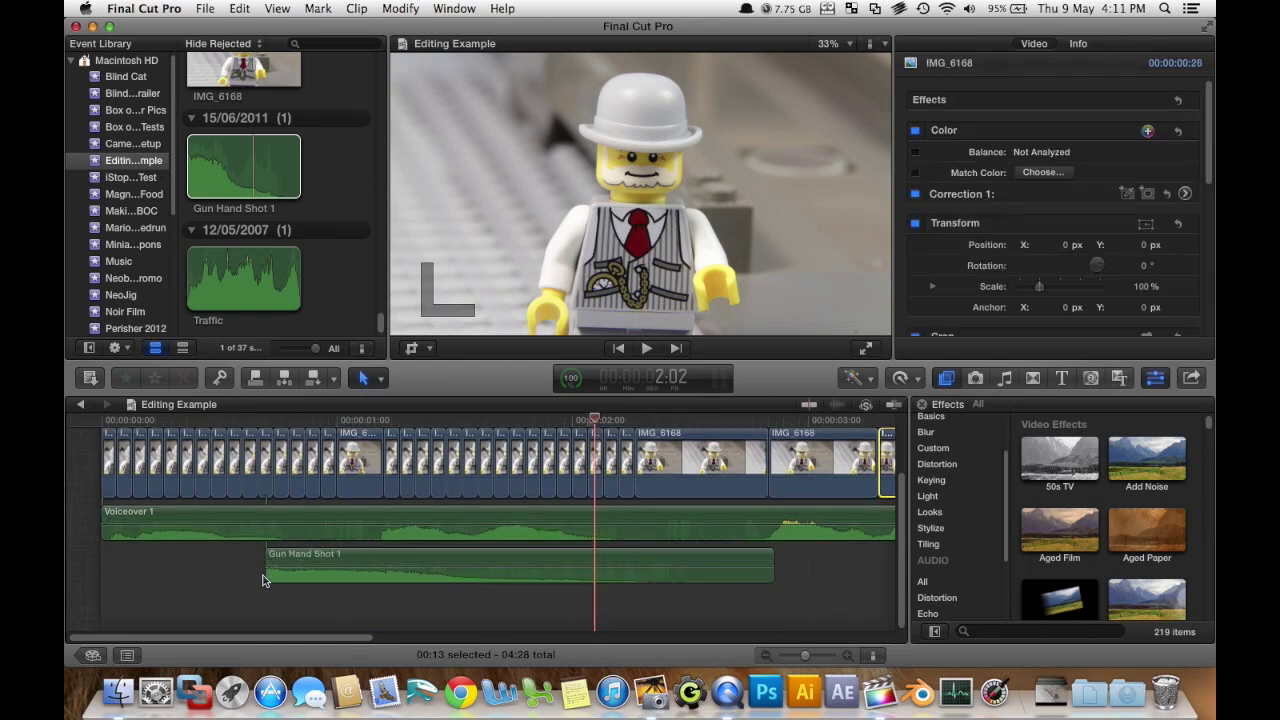
# Trim Gun Hand Shot 1's start, play from about 0:23 to check timing, and select it.
pyautogui.moveTo(265, 580); pyautogui.dragTo(336, 565)
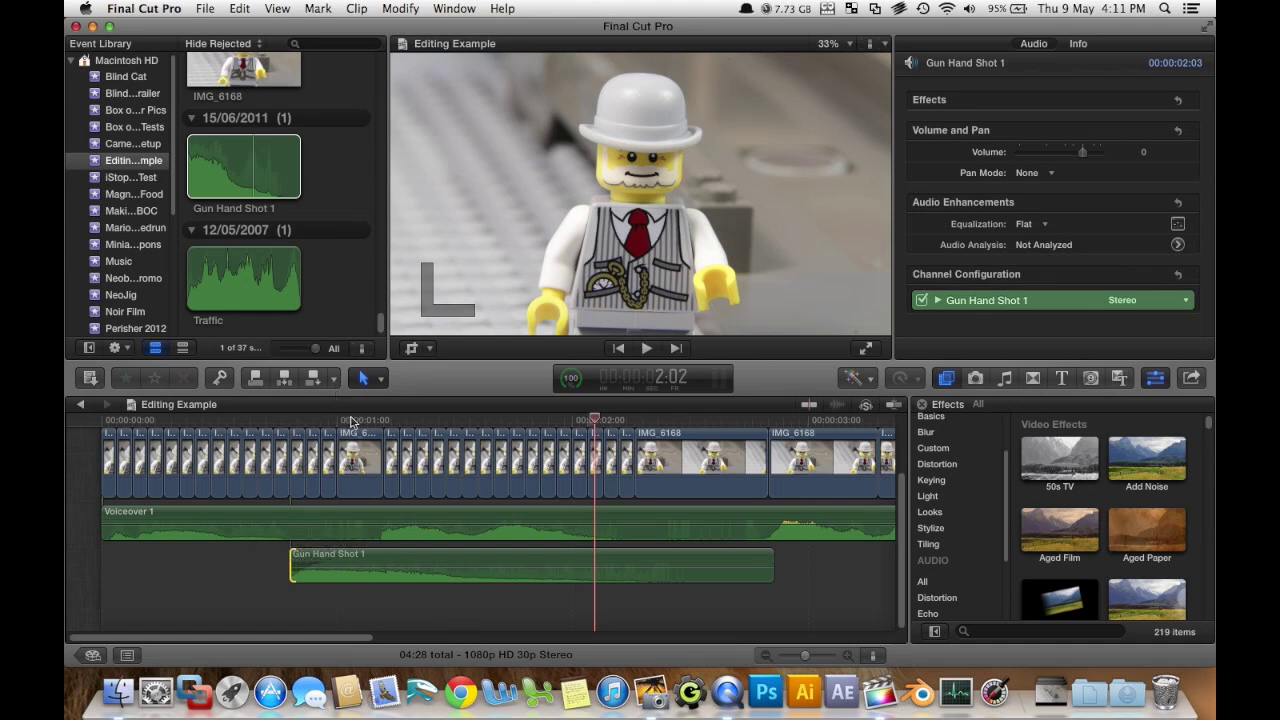
pyautogui.moveTo(350, 420); pyautogui.dragTo(284, 420)
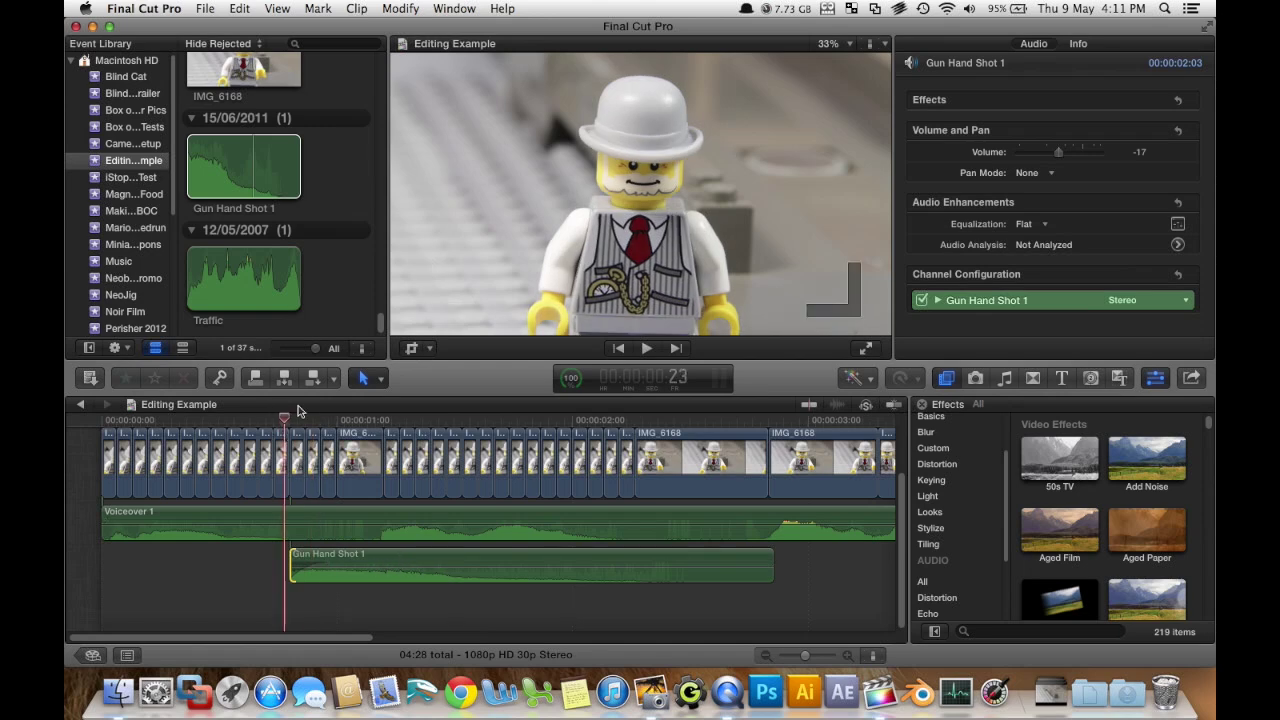
pyautogui.press('space')
pyautogui.press('space')
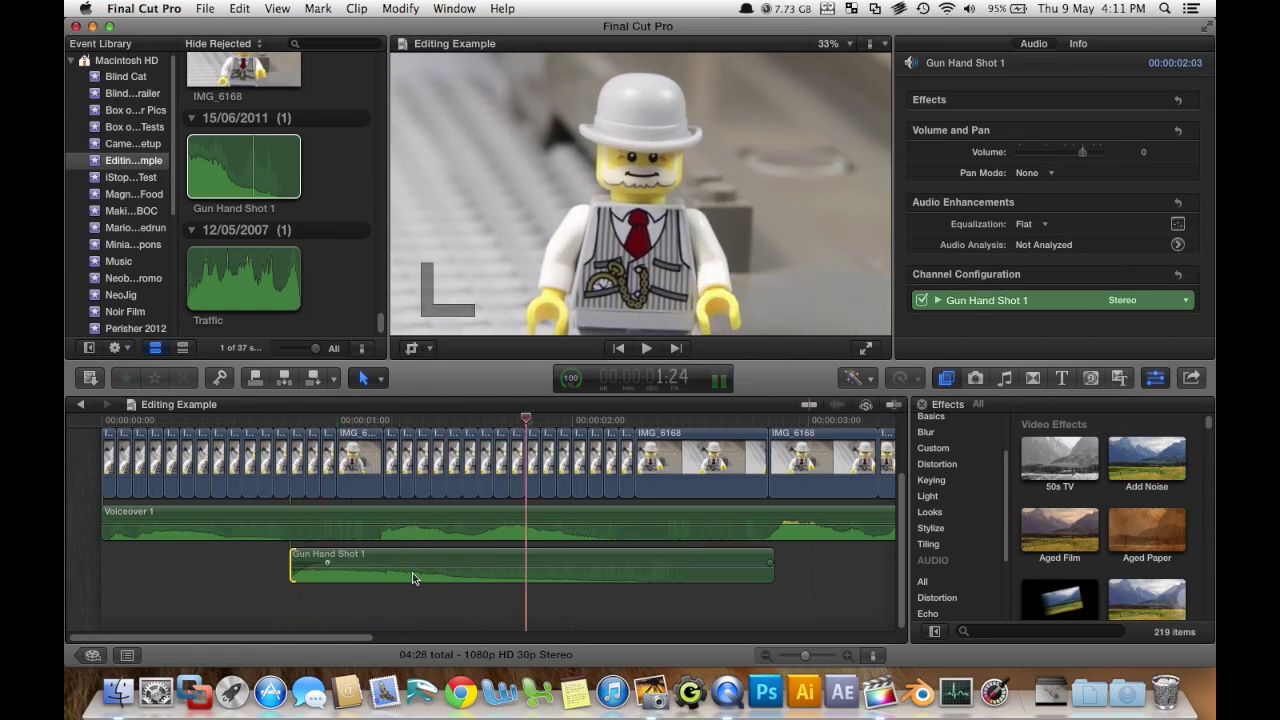
pyautogui.click(313, 419)
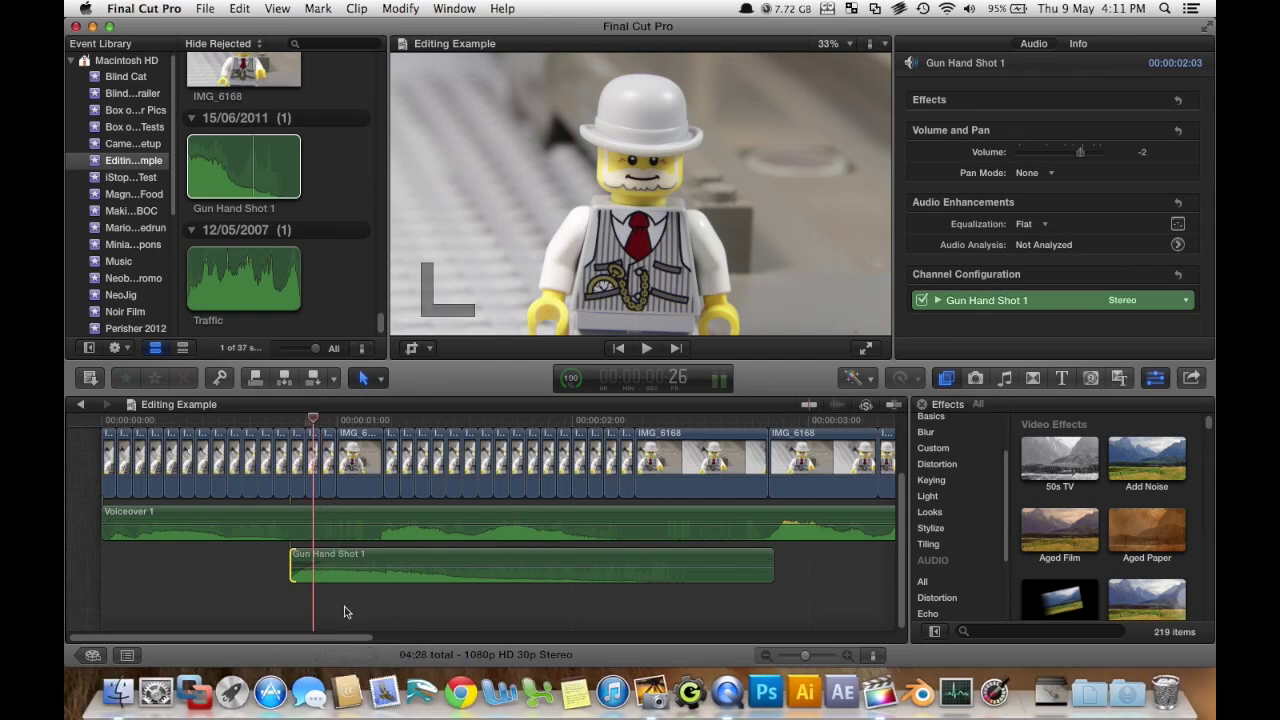
pyautogui.click(351, 567)
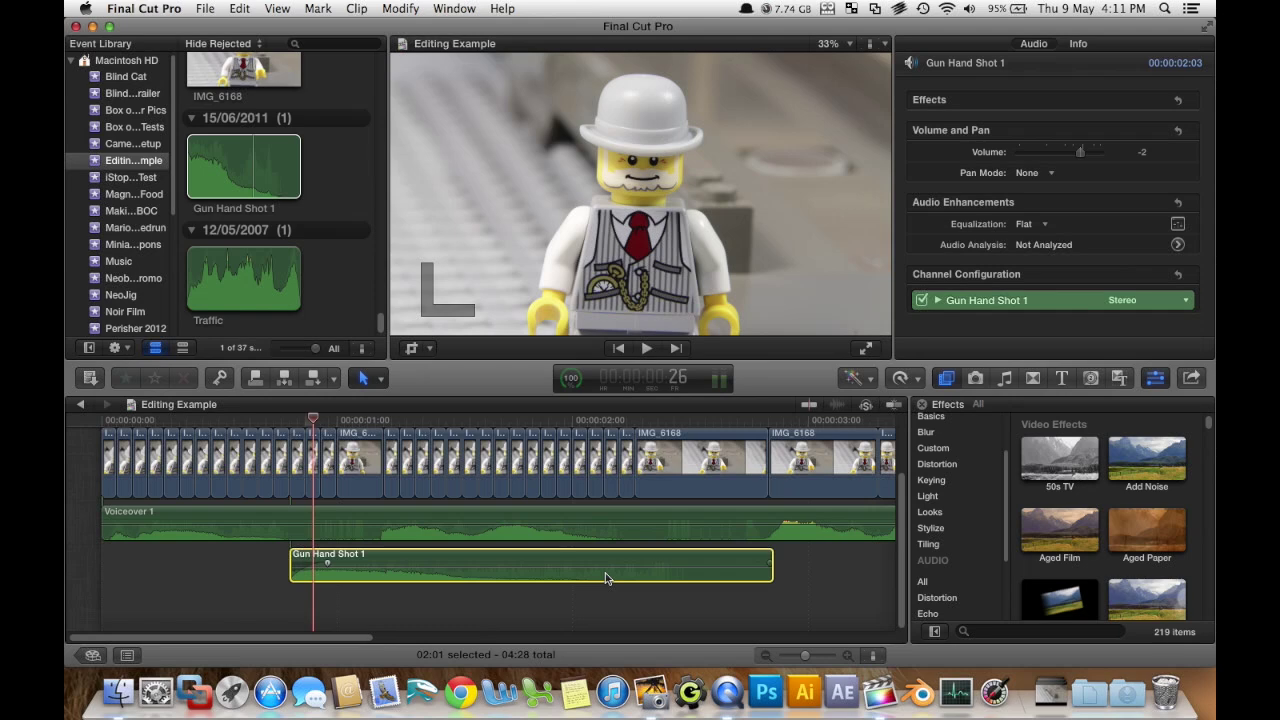
# Reset Gun Hand Shot 1 to normal speed, then reverse it with Reverse Clip.
pyautogui.click(899, 378)
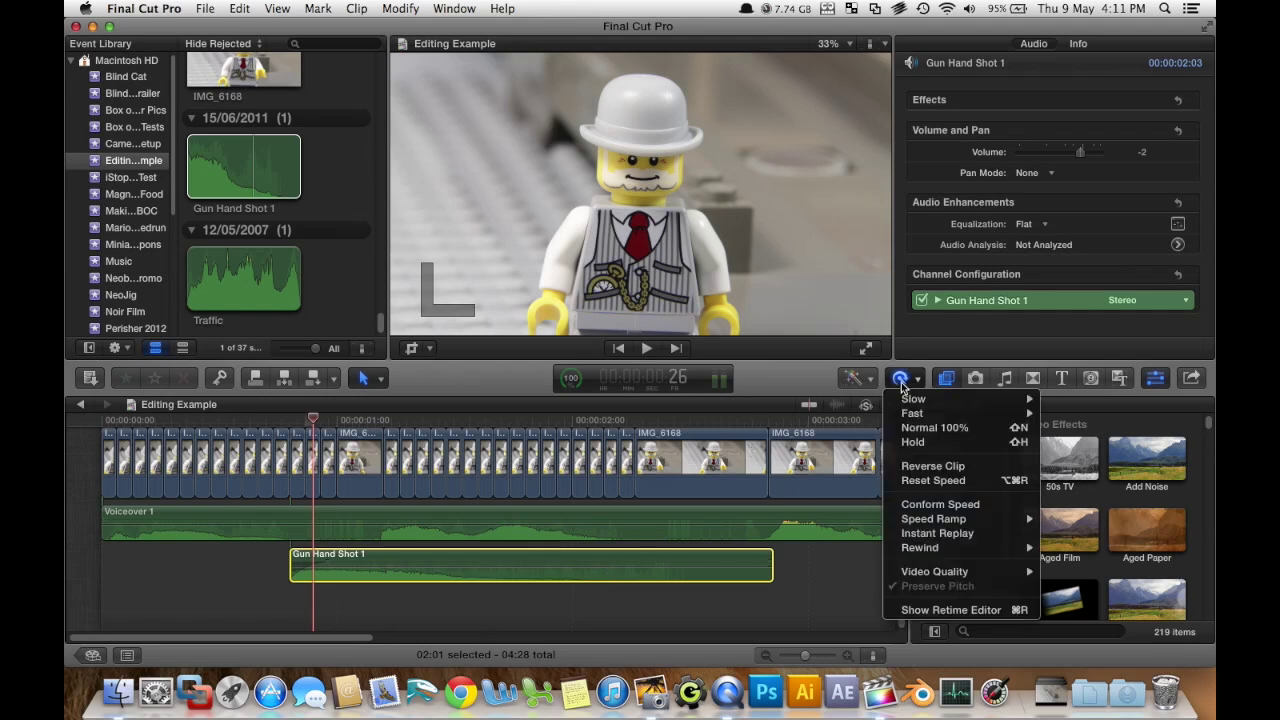
pyautogui.click(934, 482)
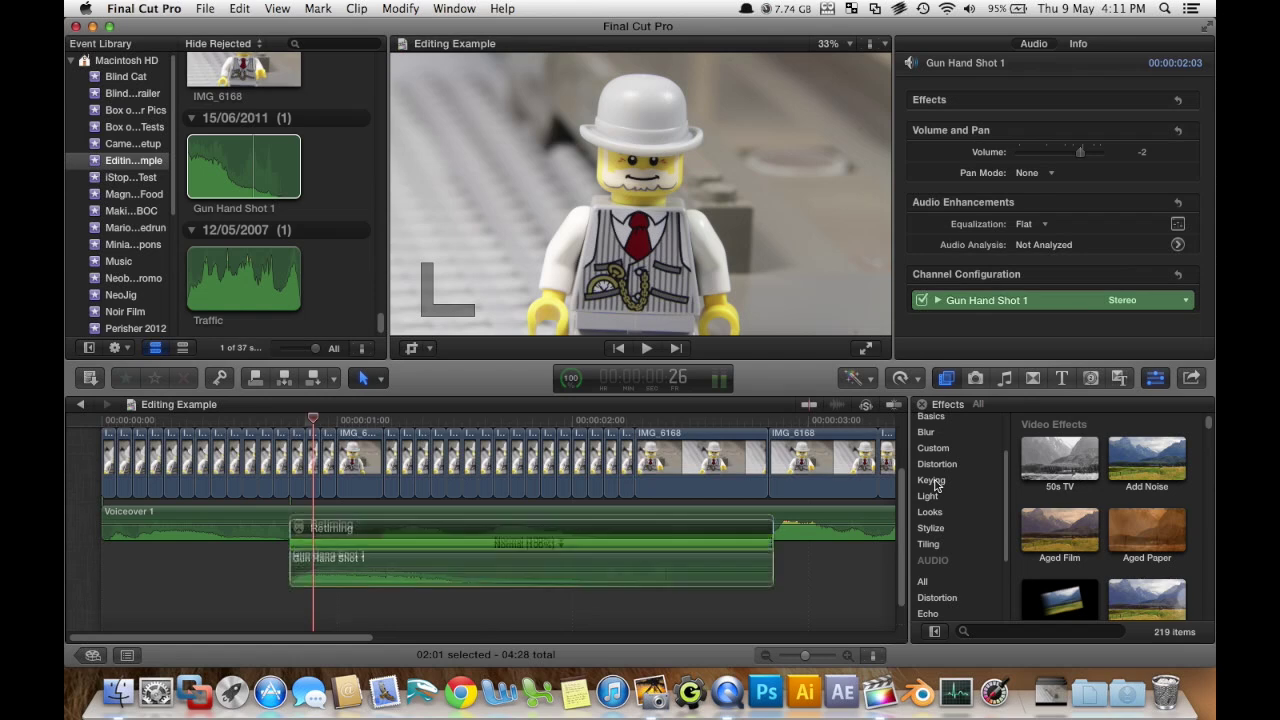
pyautogui.click(902, 378)
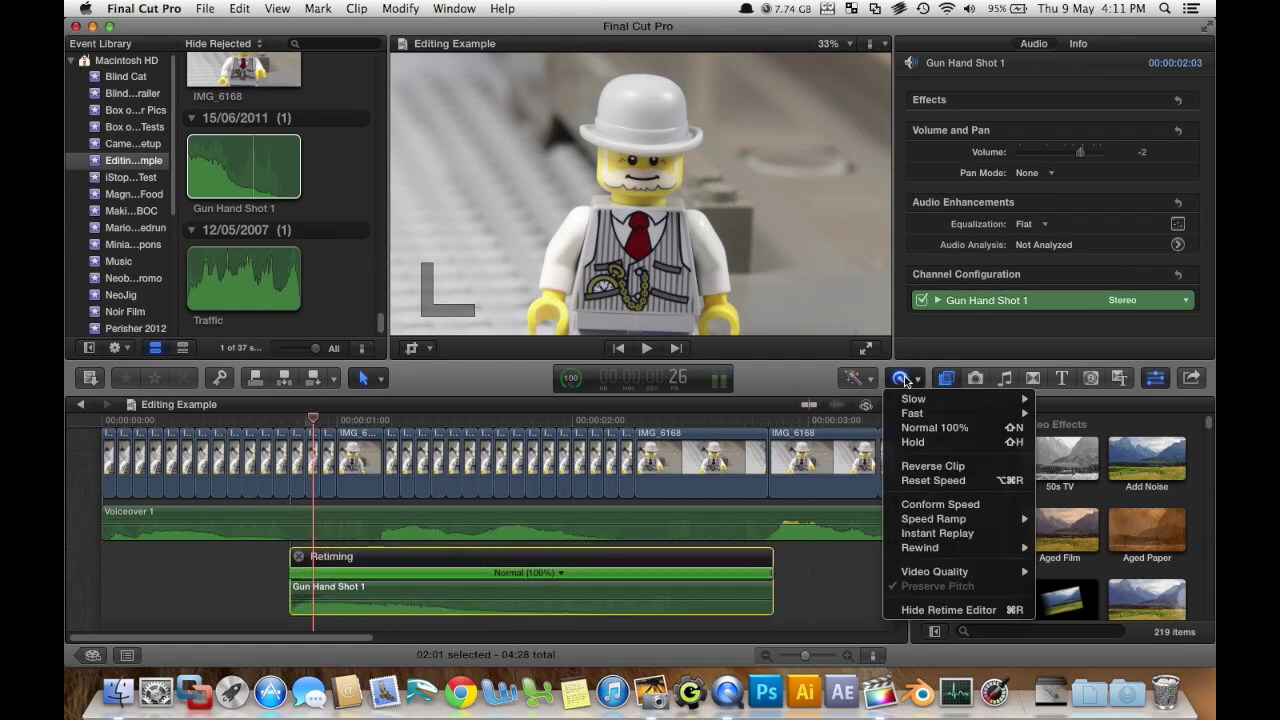
pyautogui.click(935, 467)
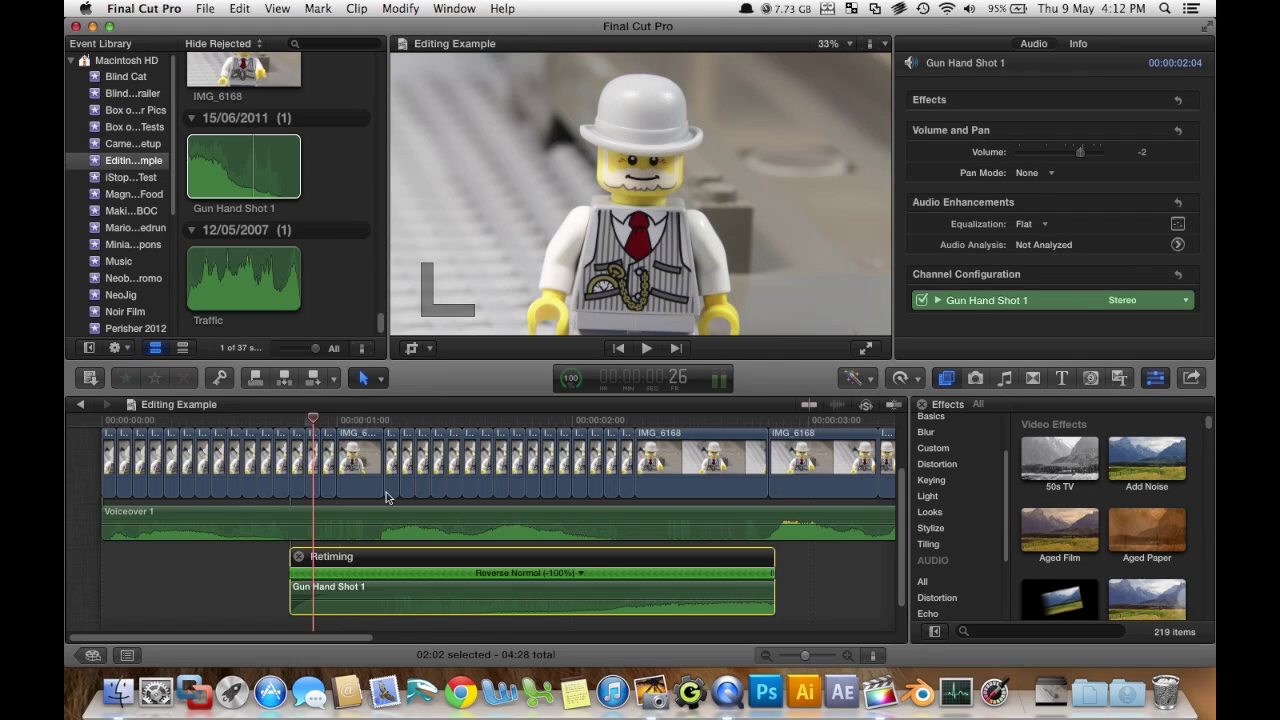
# Play the edit and trim the reversed gunshot's start so it begins later.
pyautogui.moveTo(375, 425); pyautogui.dragTo(113, 438)
pyautogui.press('space')
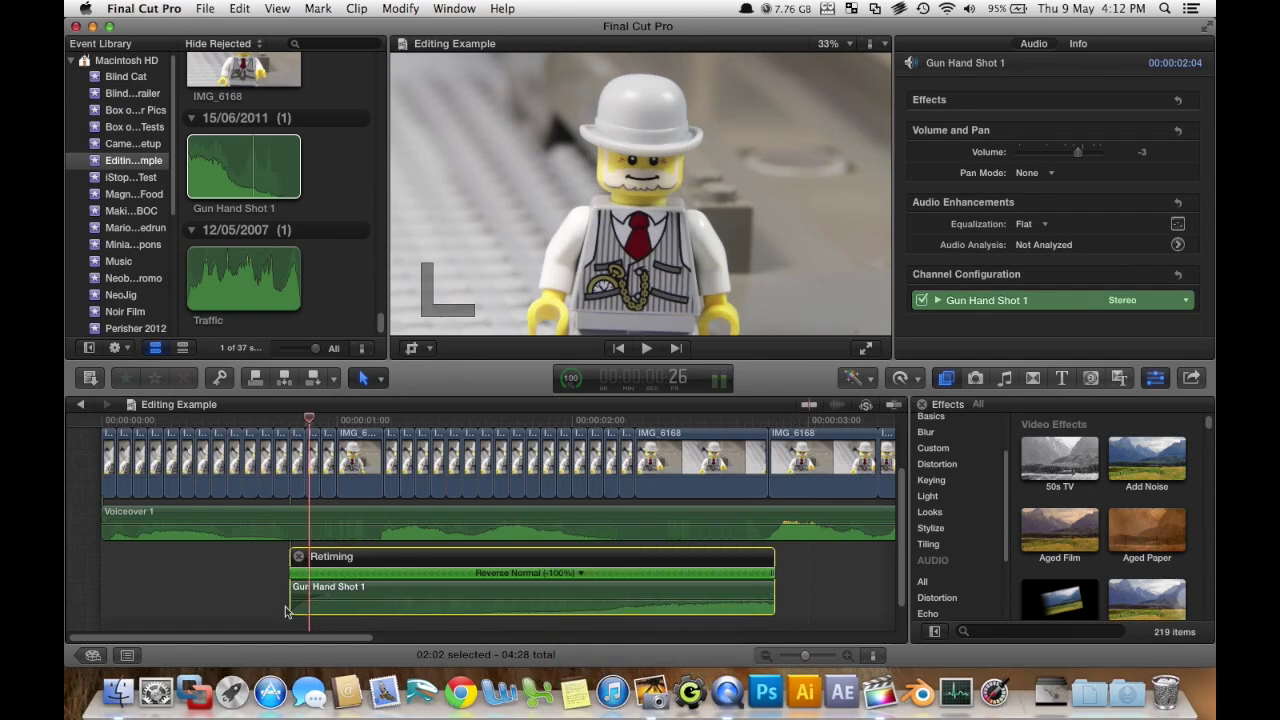
pyautogui.moveTo(295, 607); pyautogui.dragTo(446, 607)
pyautogui.click(230, 420)
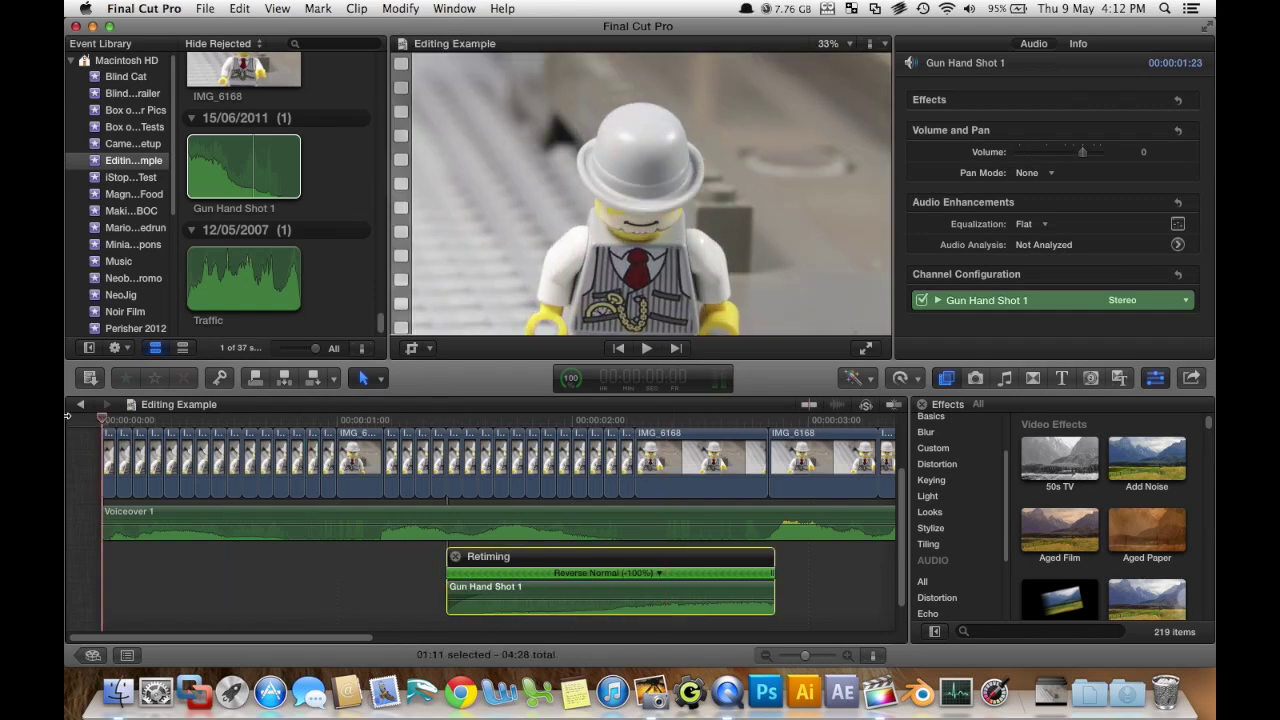
pyautogui.press('space')
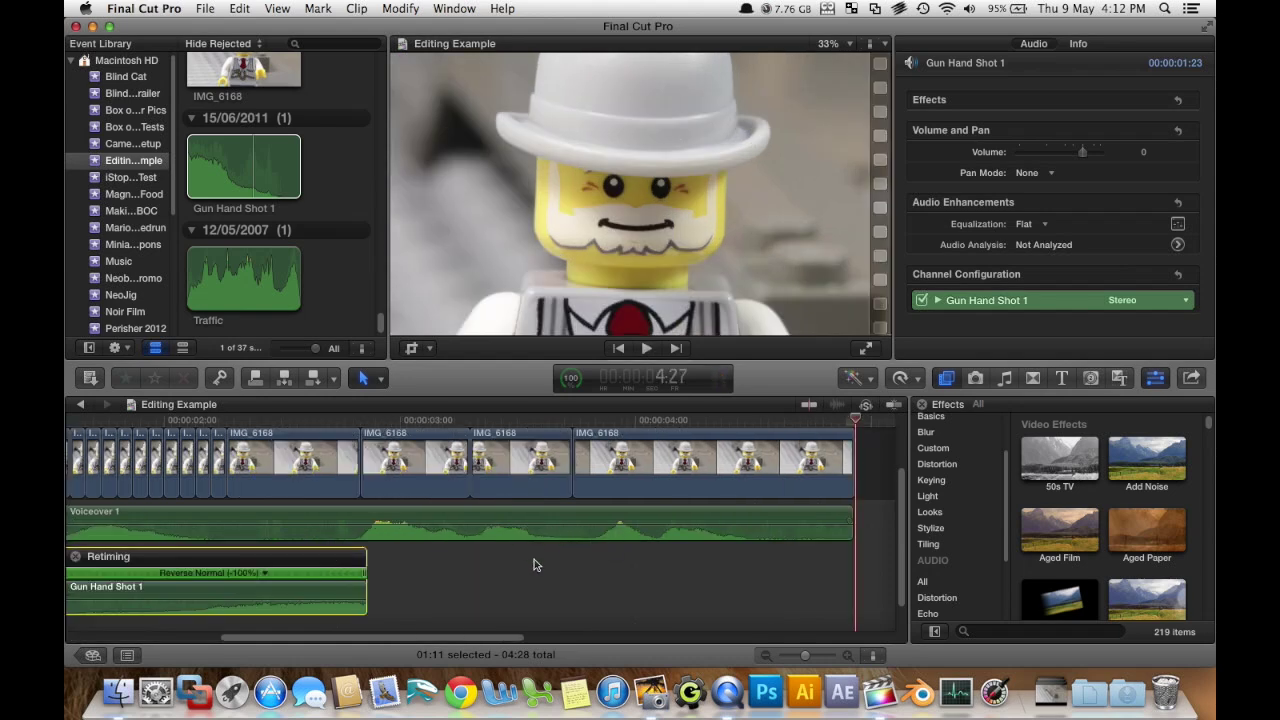
pyautogui.moveTo(497, 642); pyautogui.dragTo(426, 634)
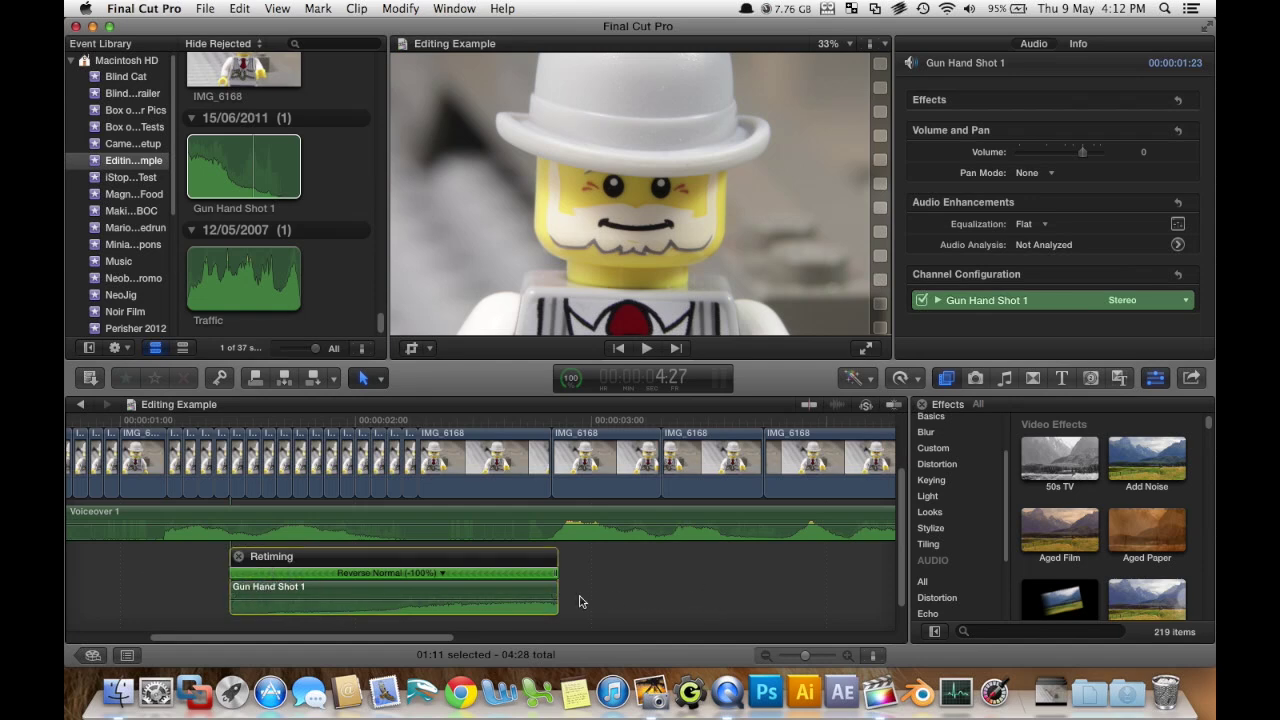
pyautogui.moveTo(556, 596)
pyautogui.mouseDown()
pyautogui.moveTo(535, 597)
pyautogui.moveTo(570, 596)
pyautogui.mouseUp()
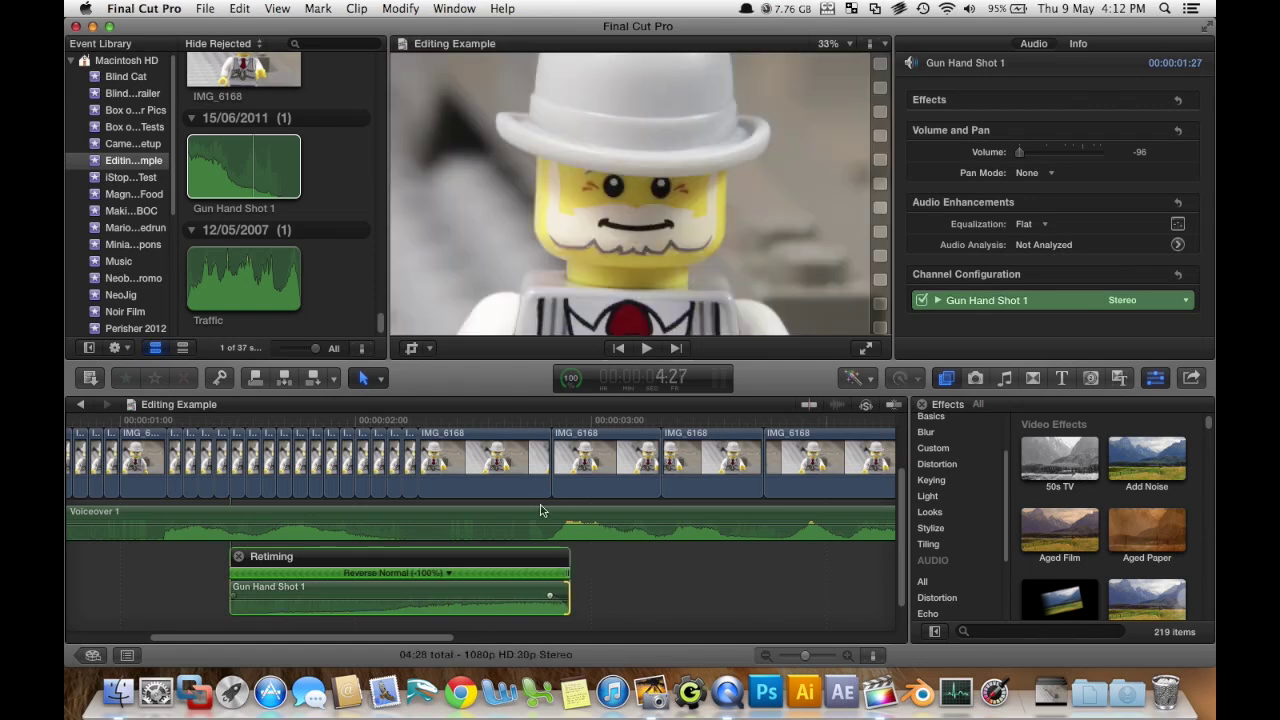
pyautogui.moveTo(471, 420); pyautogui.dragTo(322, 422)
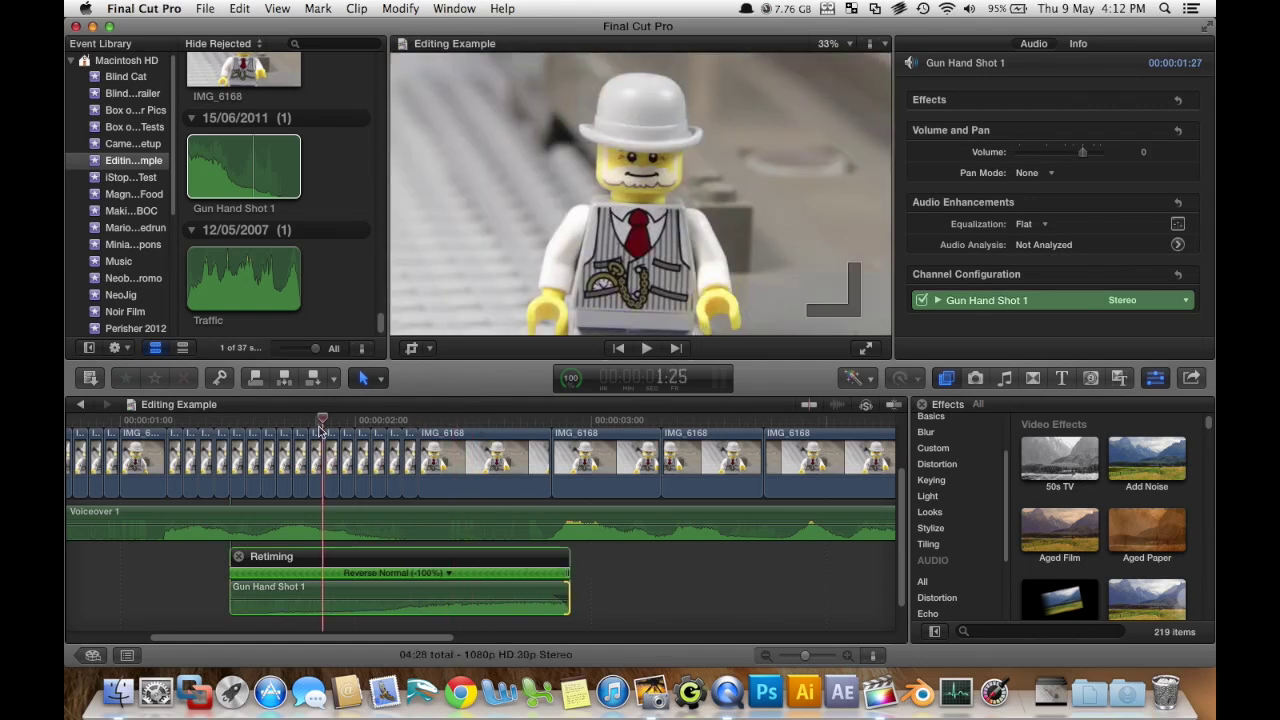
pyautogui.press('space')
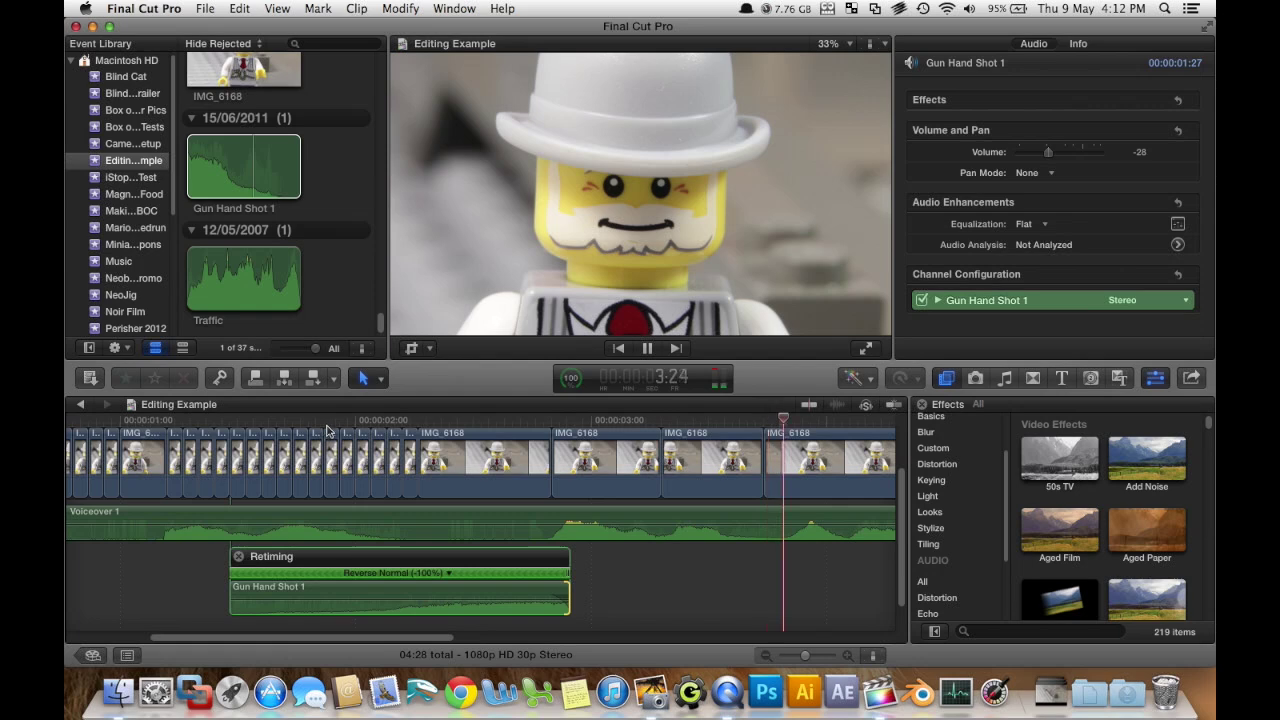
pyautogui.press('space')
pyautogui.hscroll(2, 603, 450)
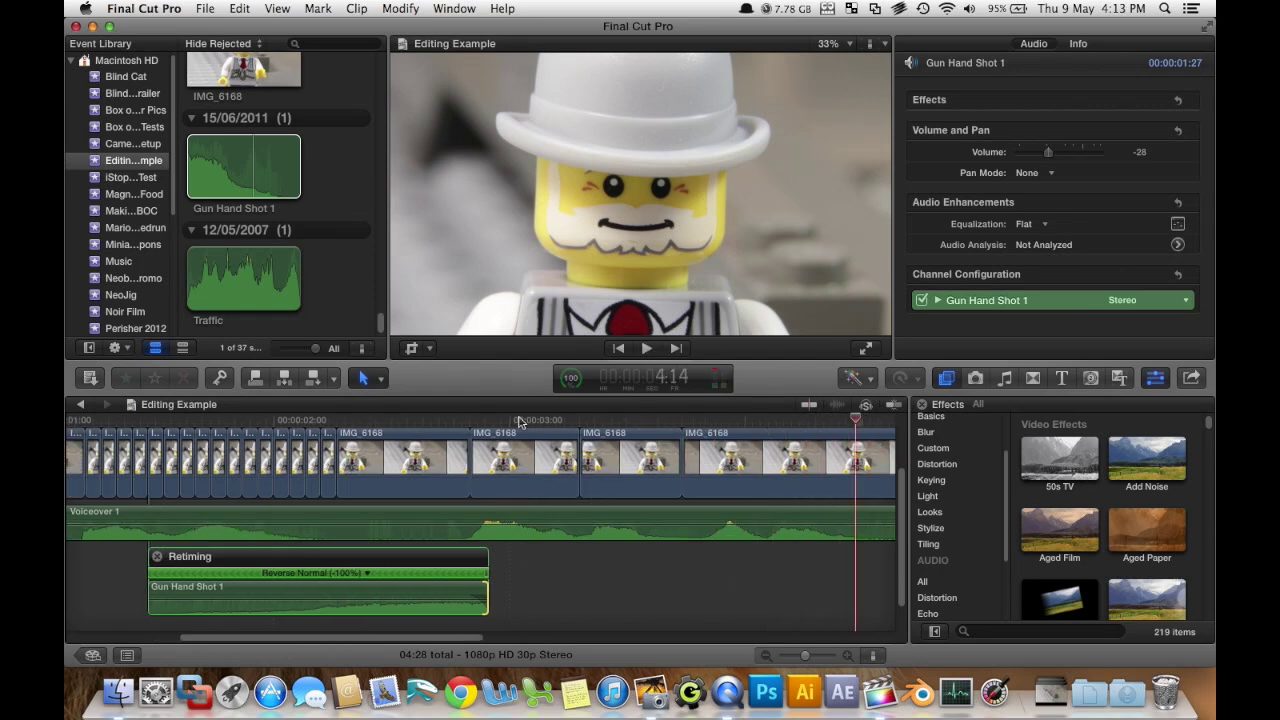
pyautogui.moveTo(519, 422); pyautogui.dragTo(421, 432)
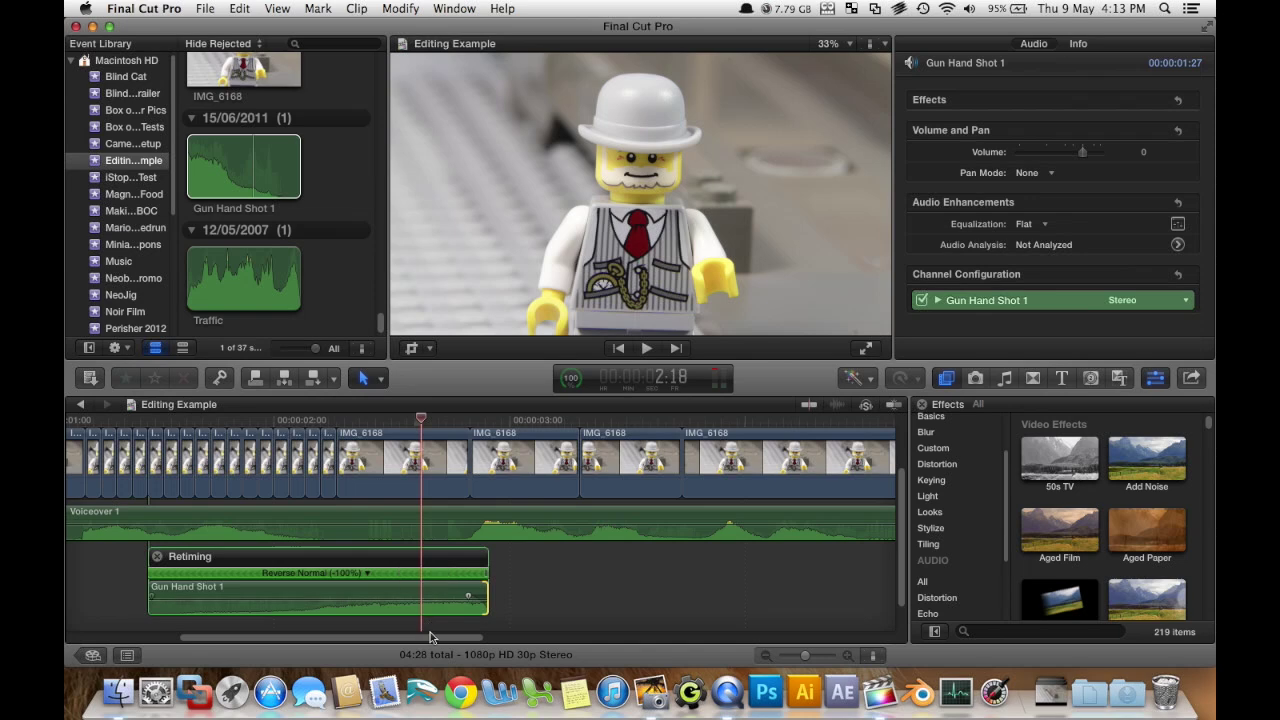
pyautogui.moveTo(430, 632); pyautogui.dragTo(476, 638)
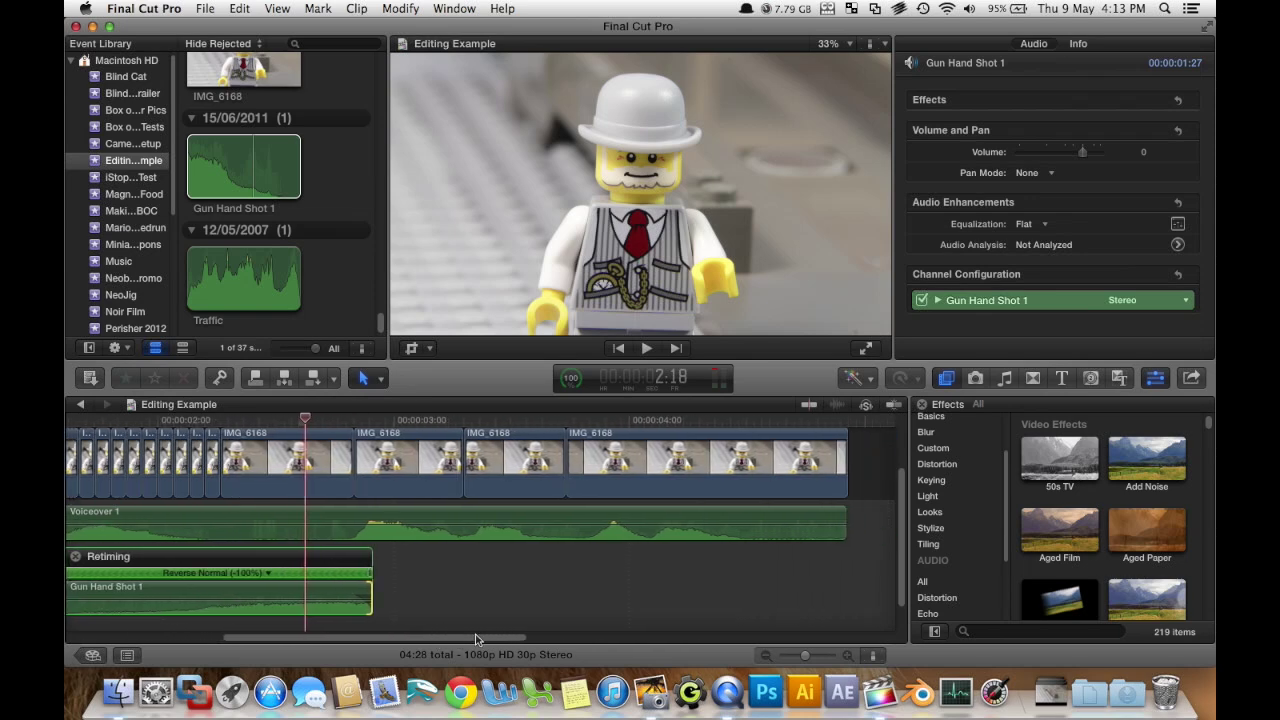
pyautogui.click(388, 421)
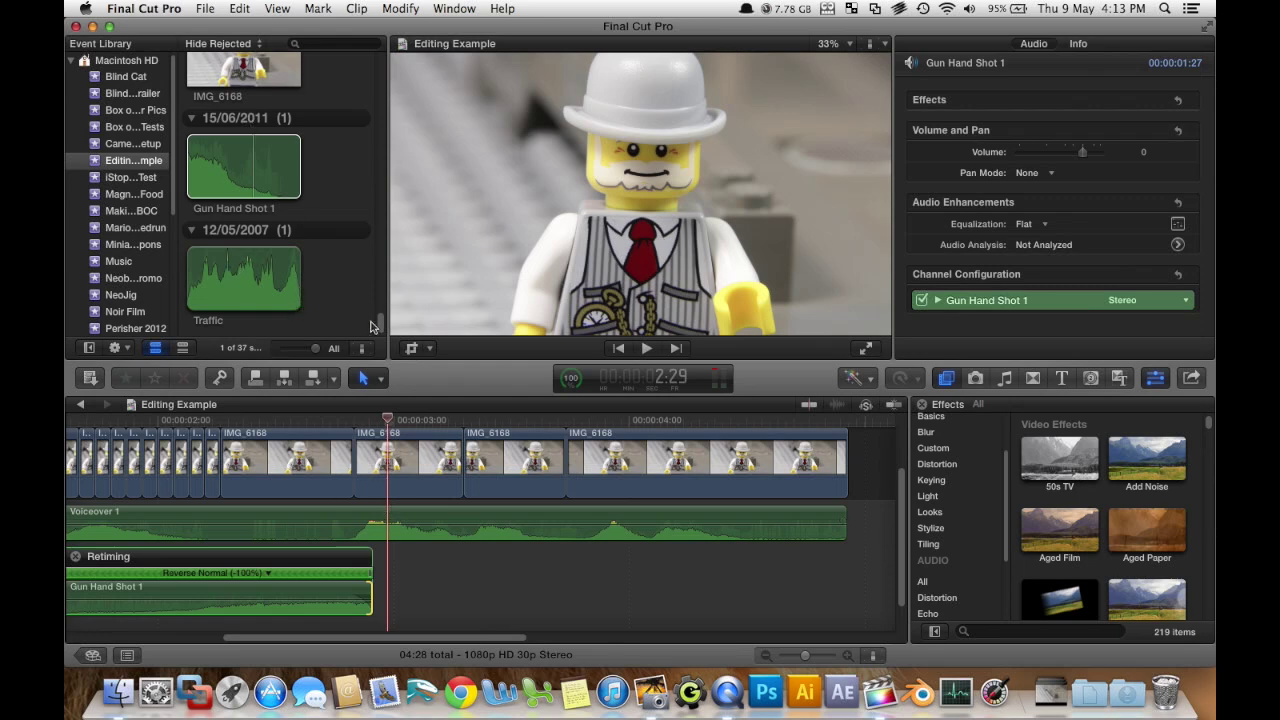
# Preview DunDunDun2, mark its opening, and connect it under the Lego shot.
pyautogui.moveTo(378, 322); pyautogui.dragTo(383, 44)
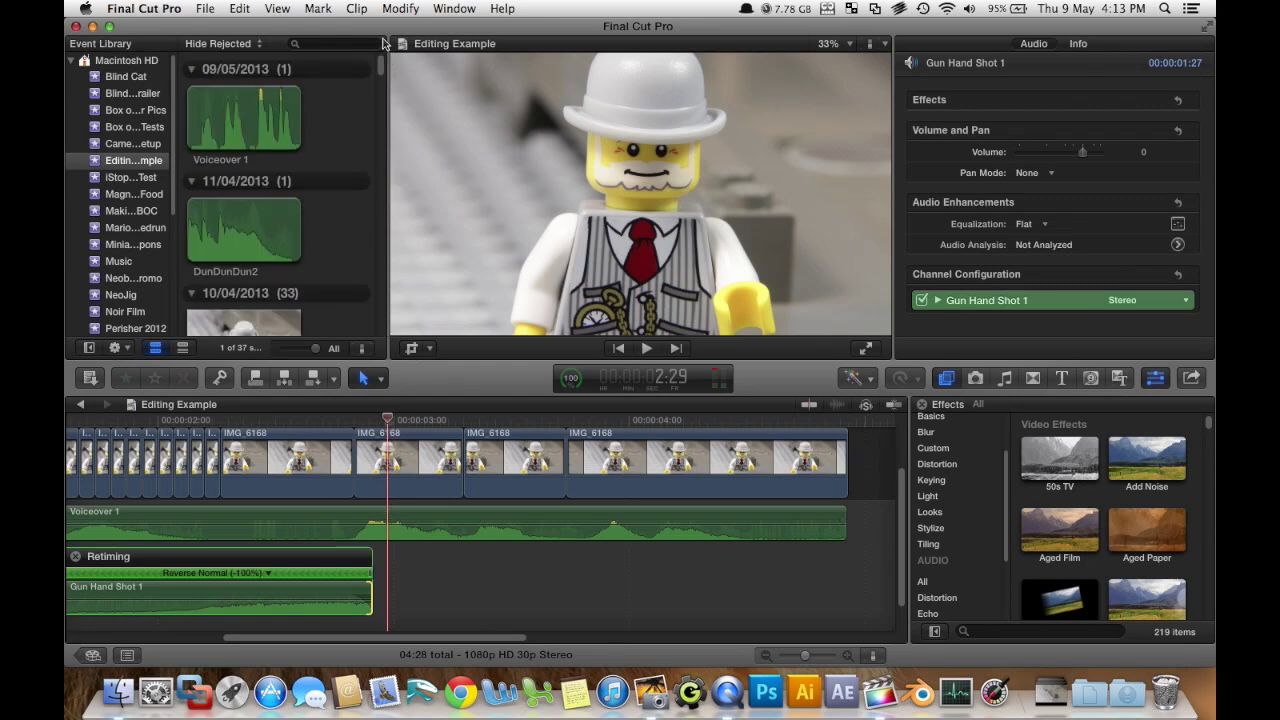
pyautogui.click(210, 227)
pyautogui.press('space')
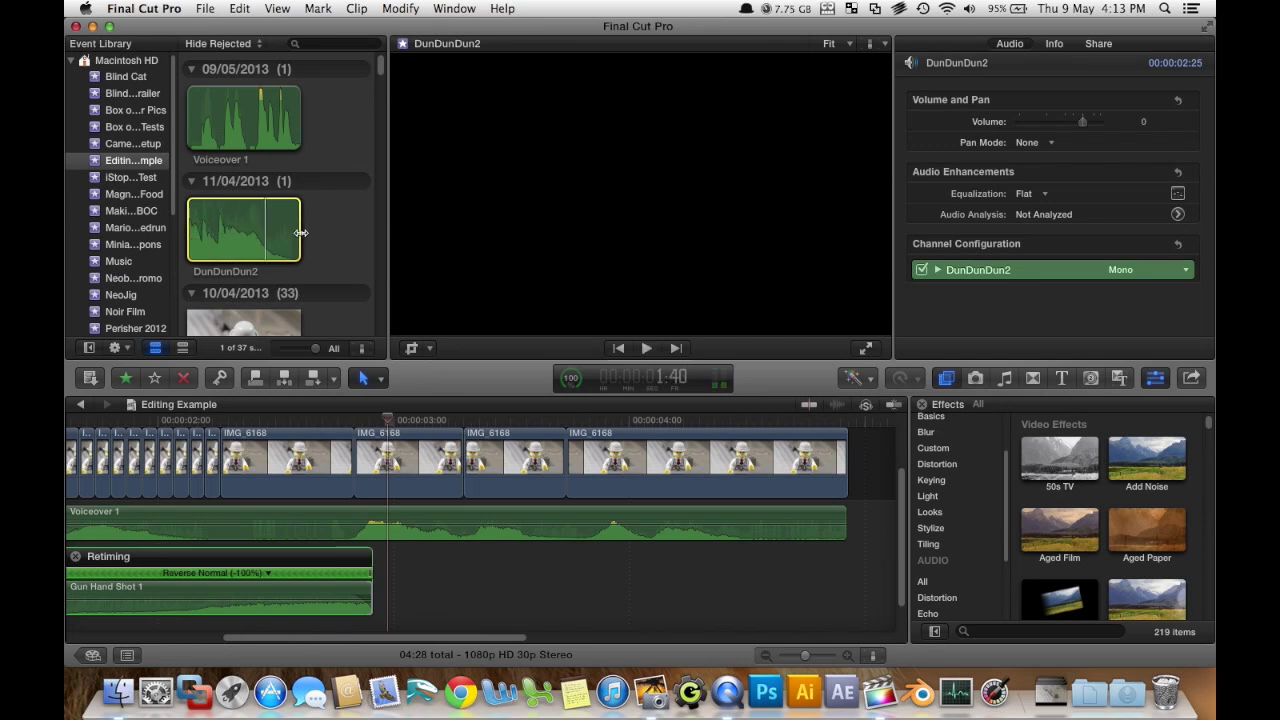
pyautogui.moveTo(300, 232); pyautogui.dragTo(455, 580)
pyautogui.click(462, 421)
pyautogui.press('space')
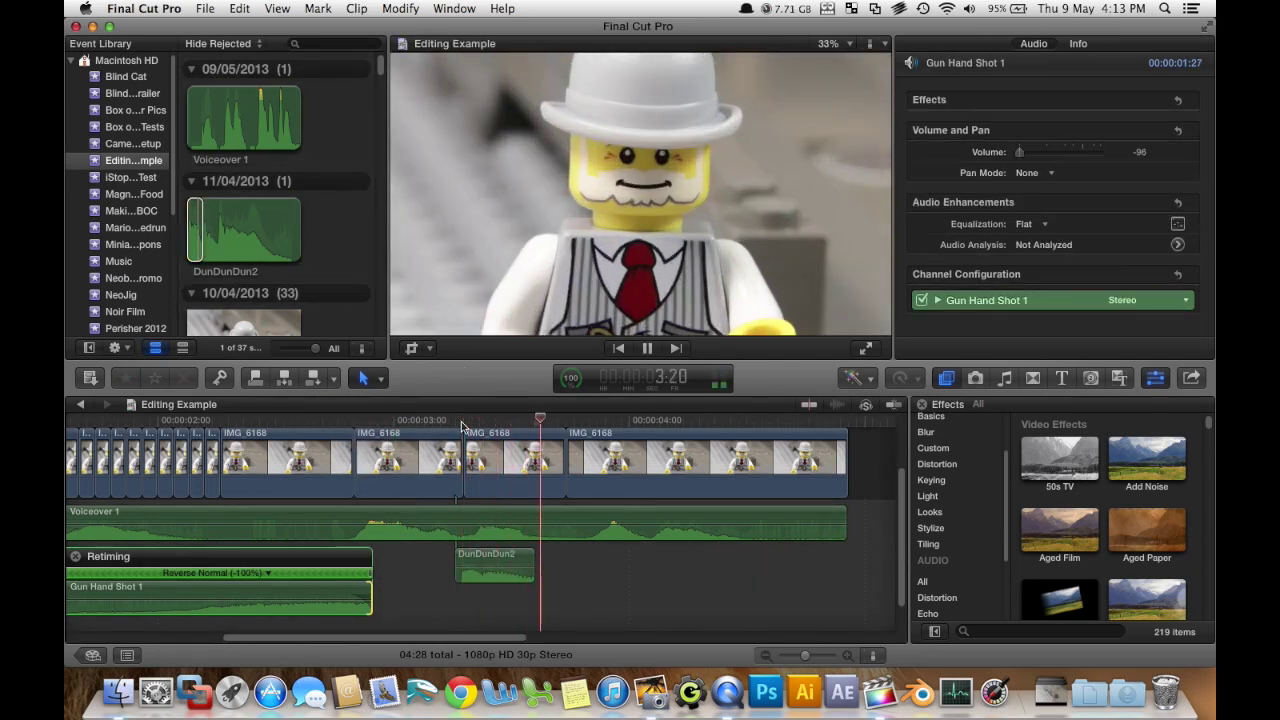
pyautogui.press('space')
# Trim the DunDunDun2 clip to 20 frames and raise its volume to 6 dB.
pyautogui.moveTo(530, 578); pyautogui.dragTo(563, 580)
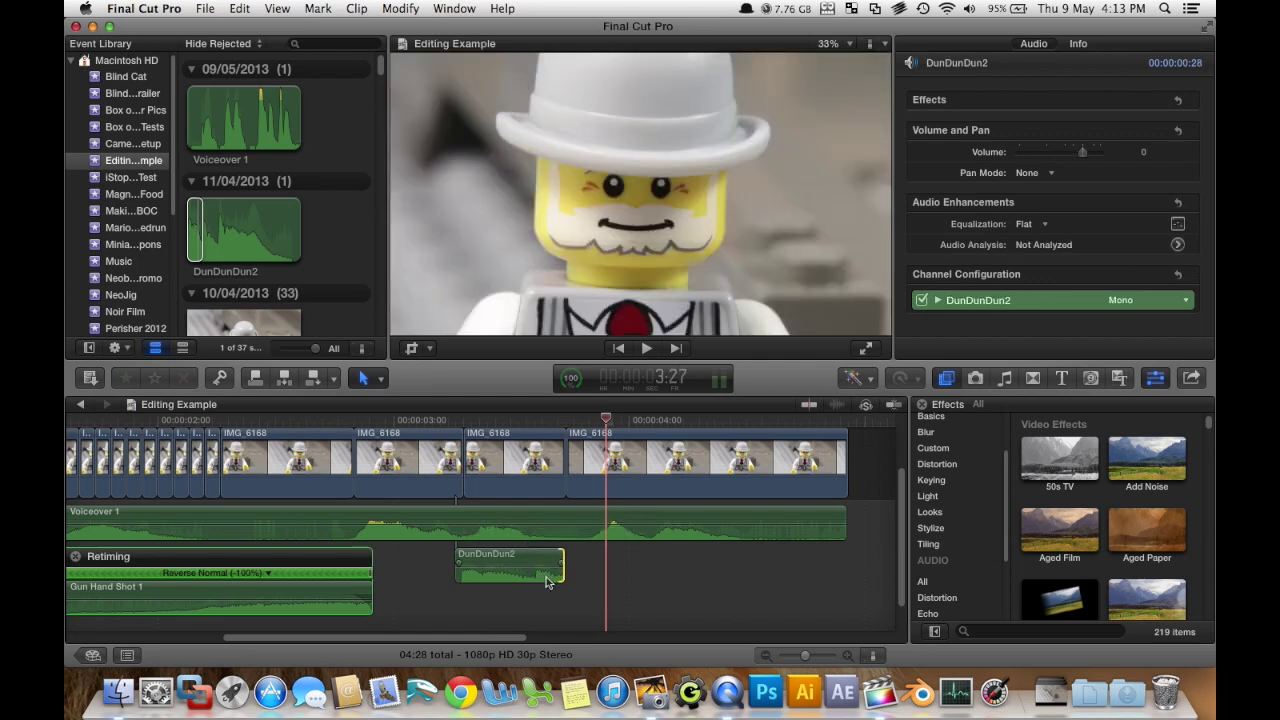
pyautogui.moveTo(561, 574); pyautogui.dragTo(522, 566)
pyautogui.press('super+z')
pyautogui.press('space')
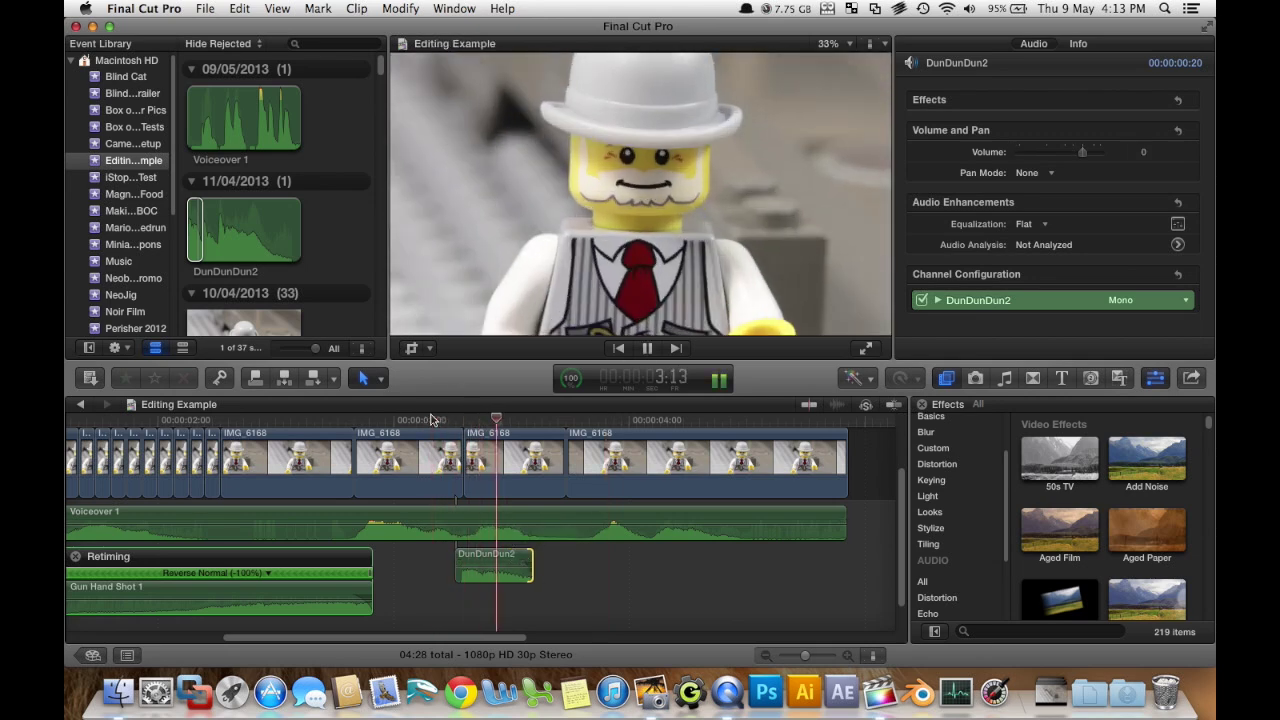
pyautogui.click(481, 566)
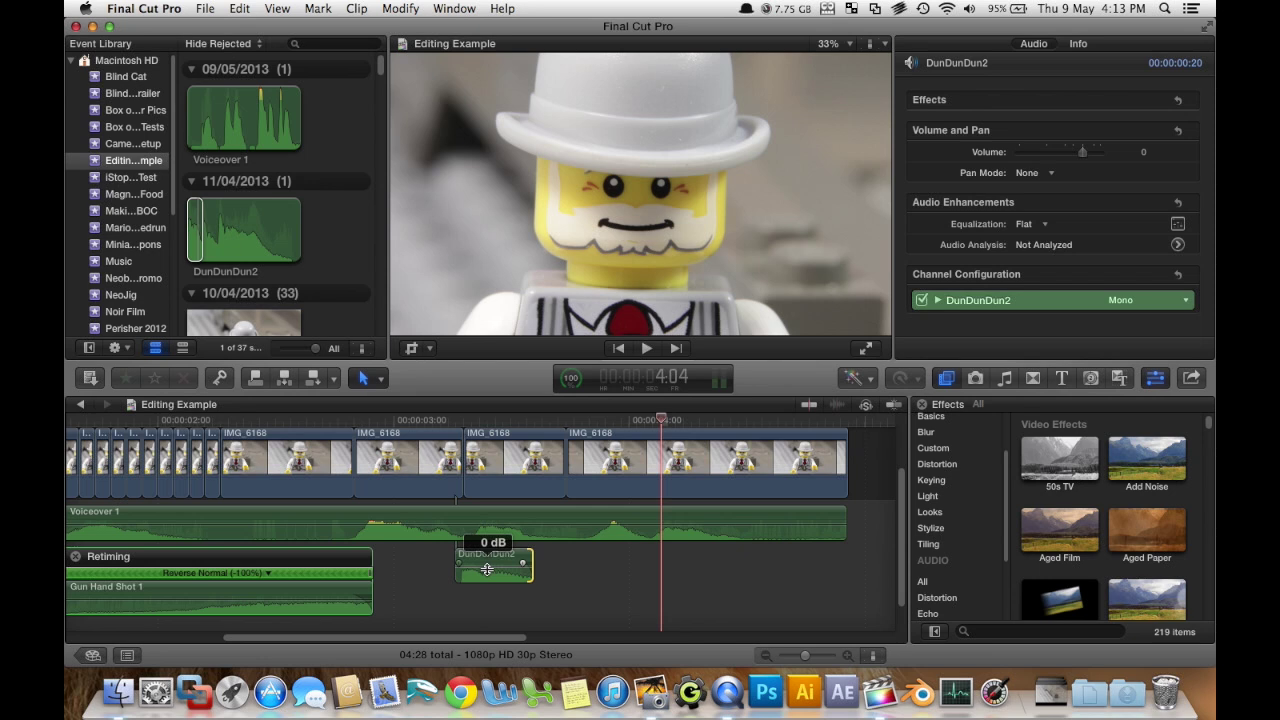
pyautogui.moveTo(490, 568); pyautogui.dragTo(492, 566)
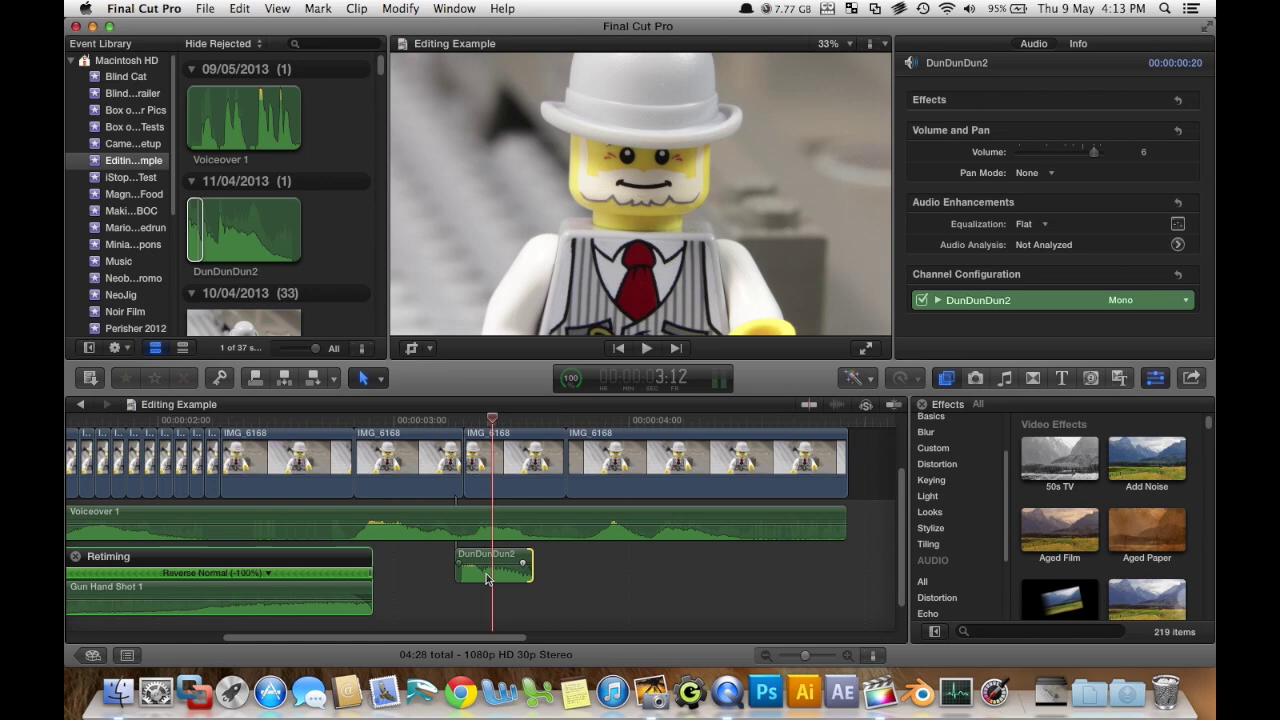
# Duplicate DunDunDun2 under later shots, extend the last copy, and play the film from the start.
pyautogui.moveTo(481, 577); pyautogui.dragTo(716, 579)
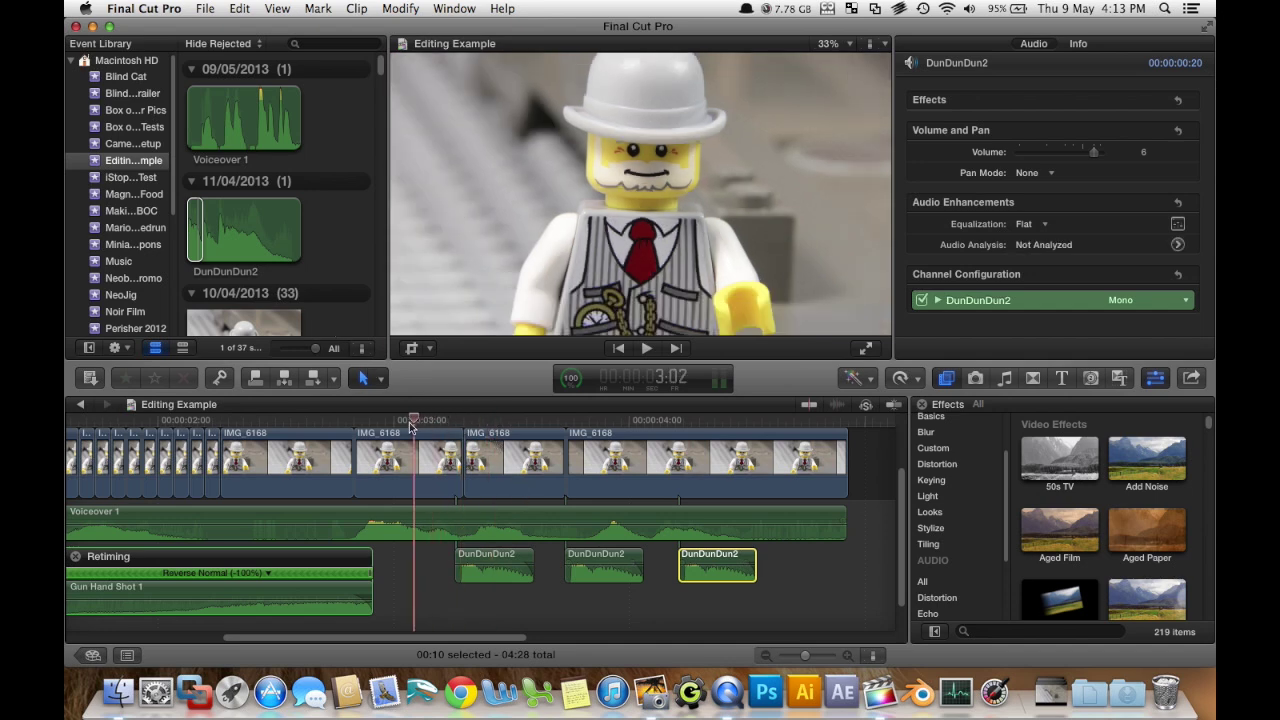
pyautogui.moveTo(717, 565); pyautogui.dragTo(605, 565)
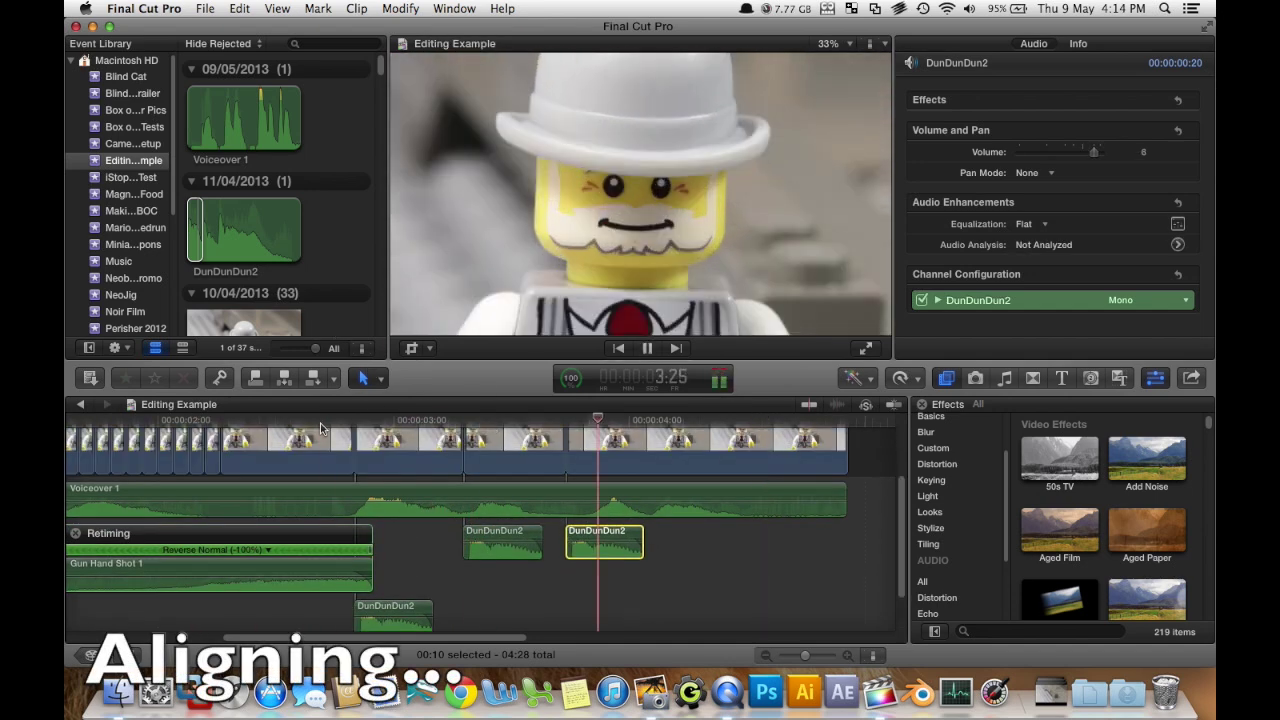
pyautogui.moveTo(395, 620)
pyautogui.mouseDown()
pyautogui.moveTo(430, 575)
pyautogui.moveTo(415, 615)
pyautogui.mouseUp()
pyautogui.moveTo(663, 556); pyautogui.dragTo(812, 556)
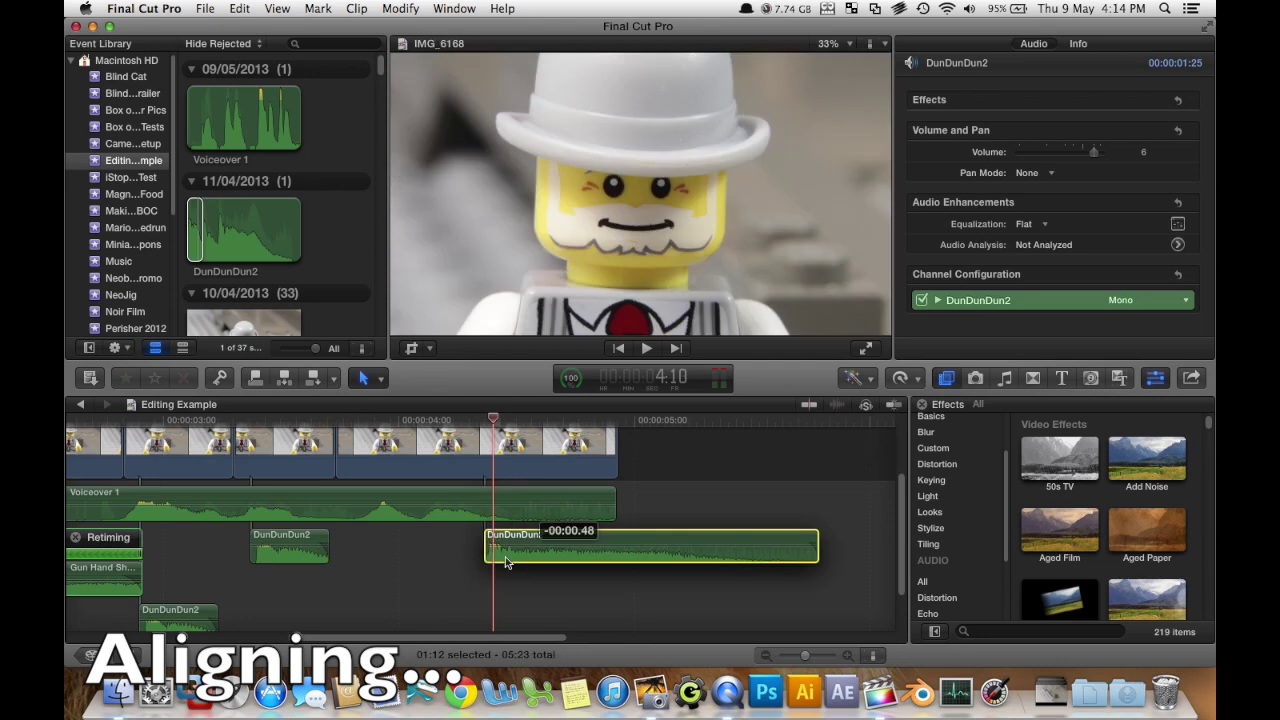
pyautogui.moveTo(430, 567); pyautogui.dragTo(341, 545)
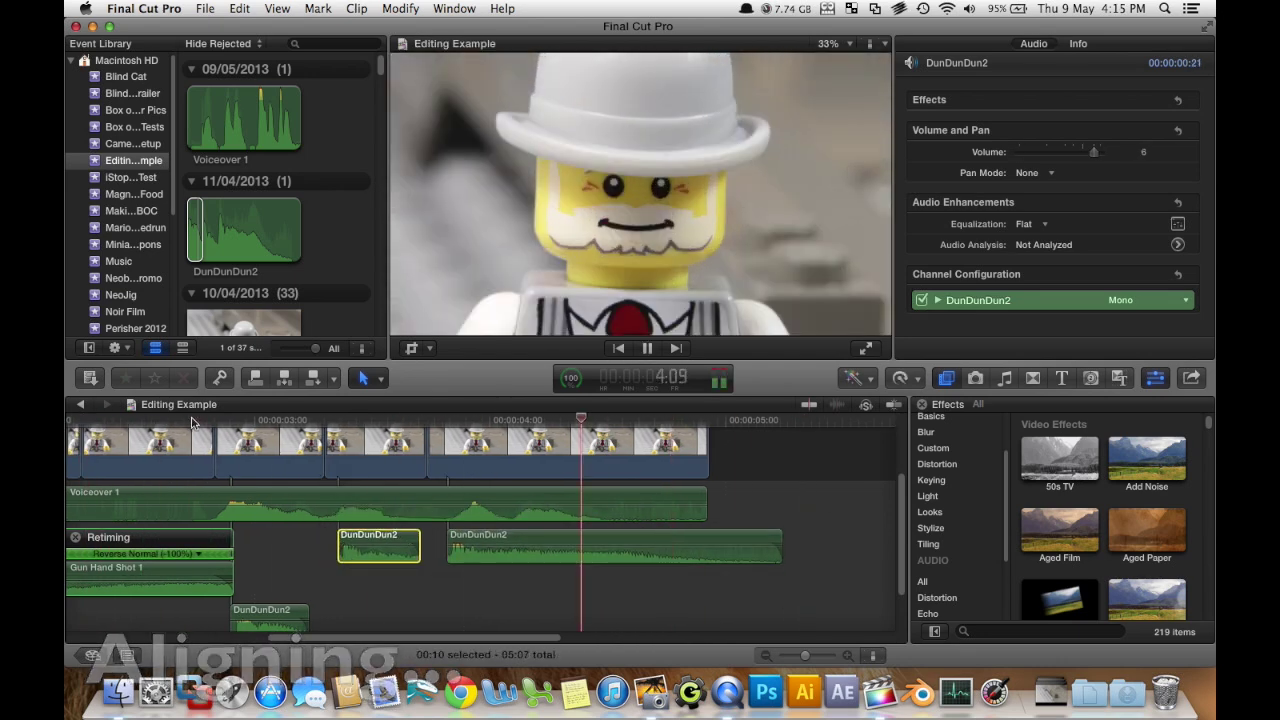
pyautogui.moveTo(556, 639); pyautogui.dragTo(66, 636)
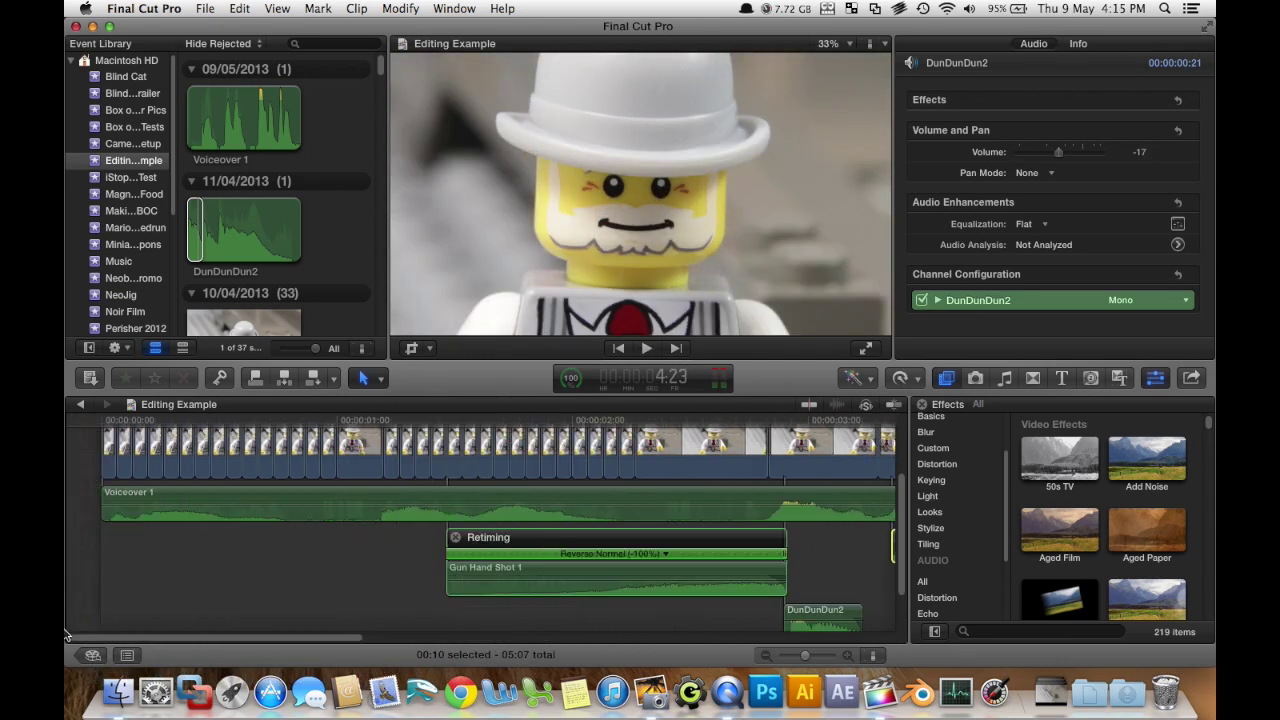
pyautogui.press('Home')
pyautogui.press('space')
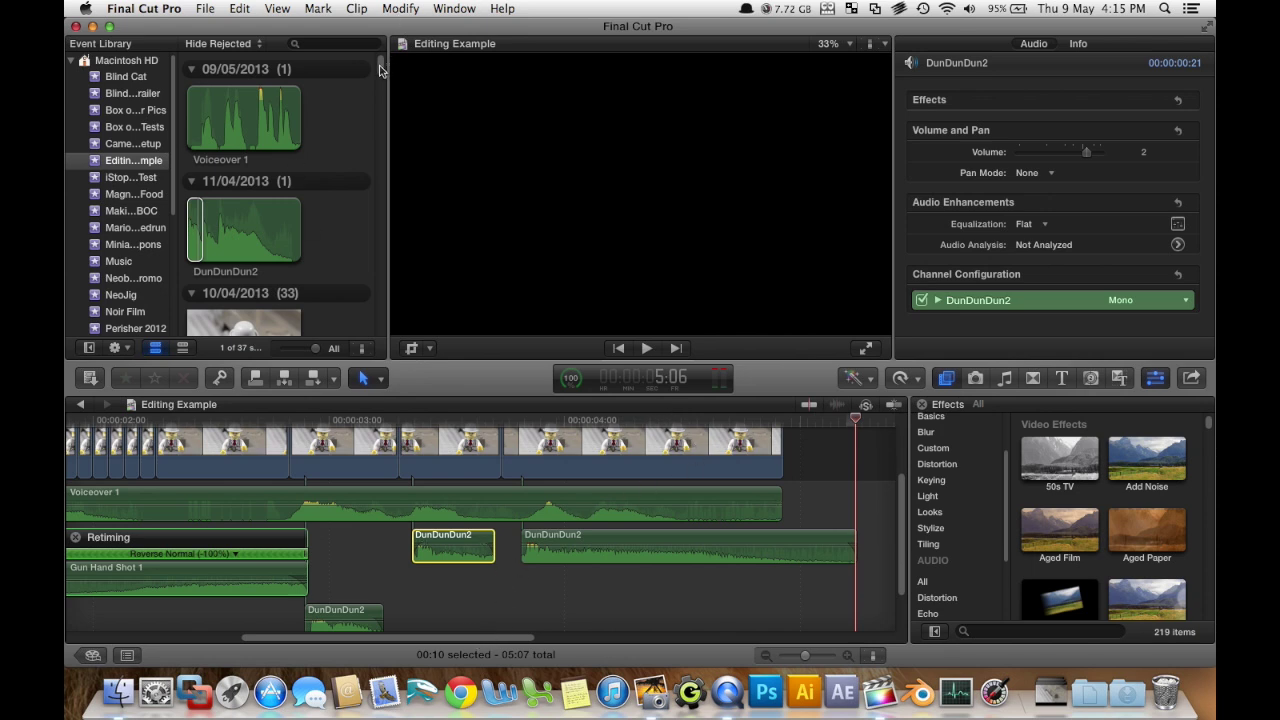
# Lay the Traffic sound under the film starting at the beginning of the timeline.
pyautogui.scroll(-2, 380, 70)
pyautogui.moveTo(380, 70); pyautogui.dragTo(390, 447)
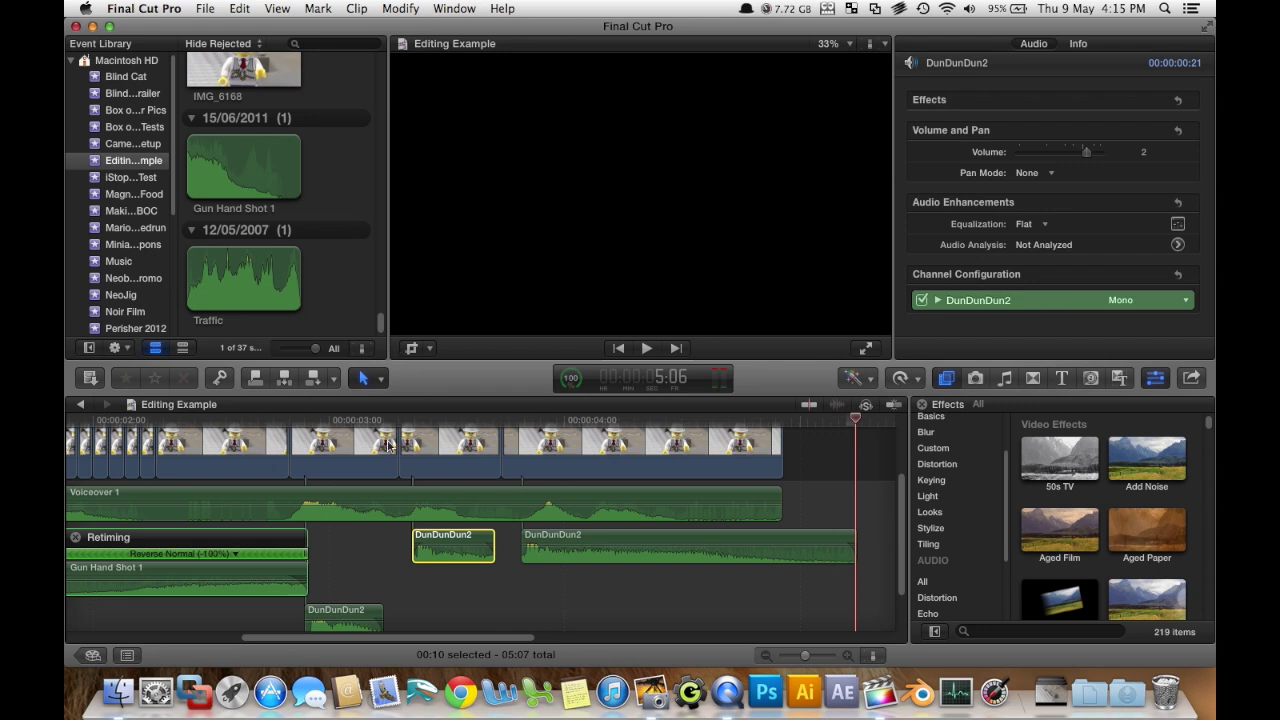
pyautogui.moveTo(378, 645); pyautogui.dragTo(90, 612)
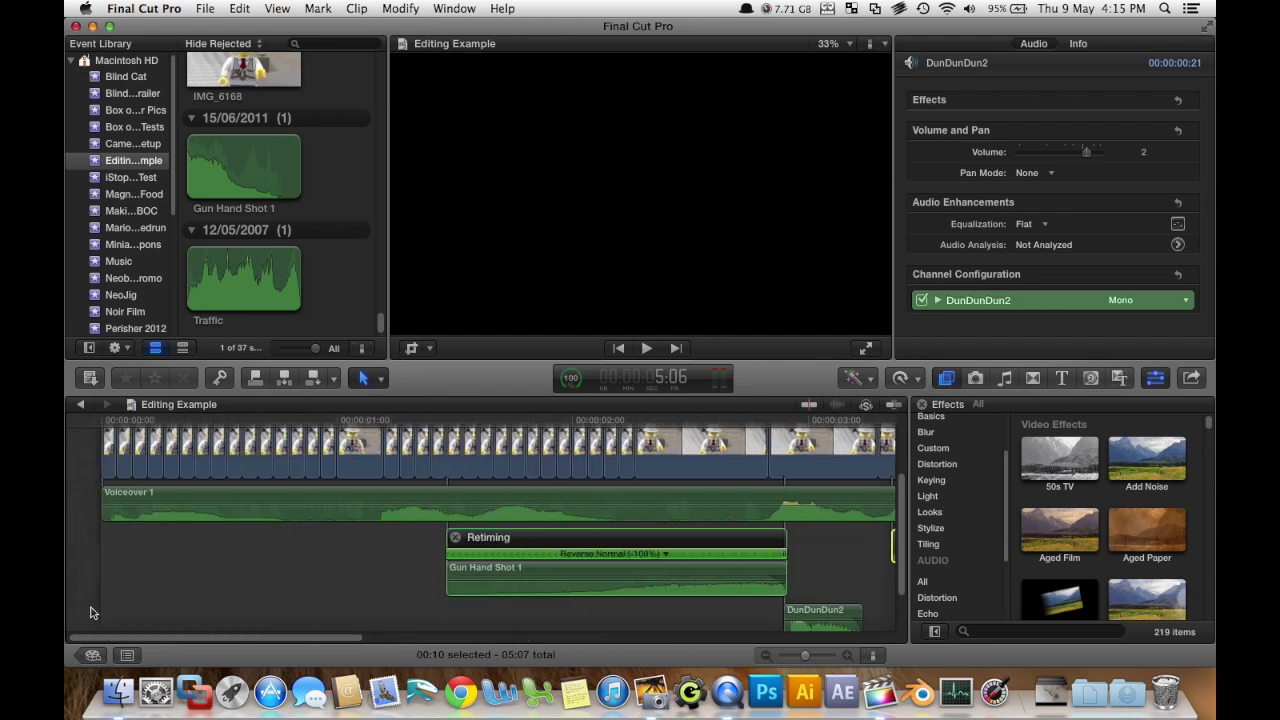
pyautogui.scroll(-3, 323, 485)
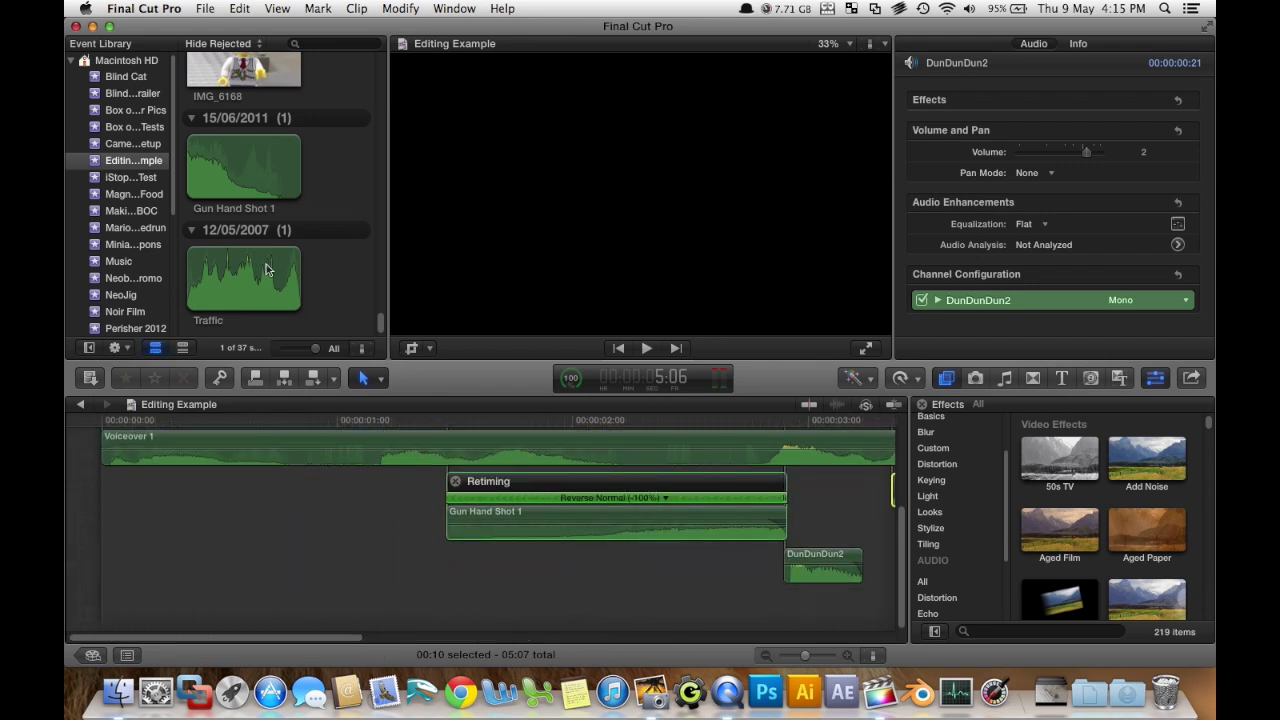
pyautogui.click(230, 278)
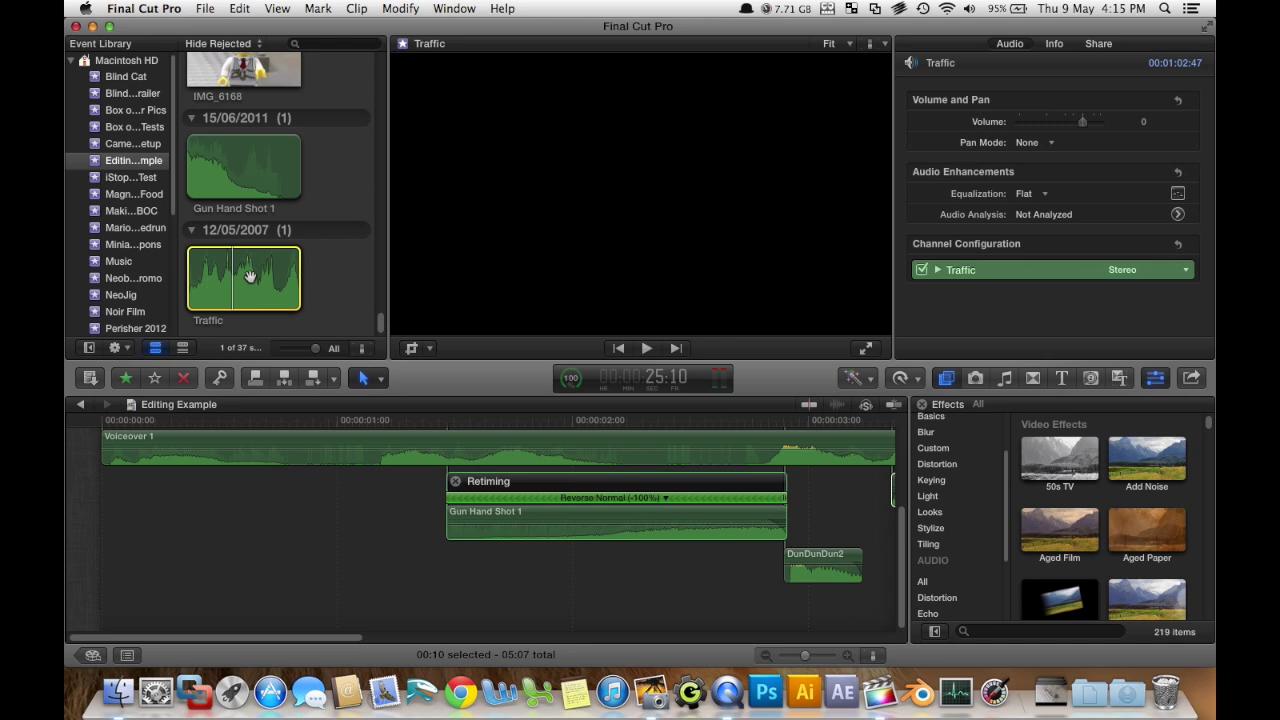
pyautogui.moveTo(245, 285); pyautogui.dragTo(88, 590)
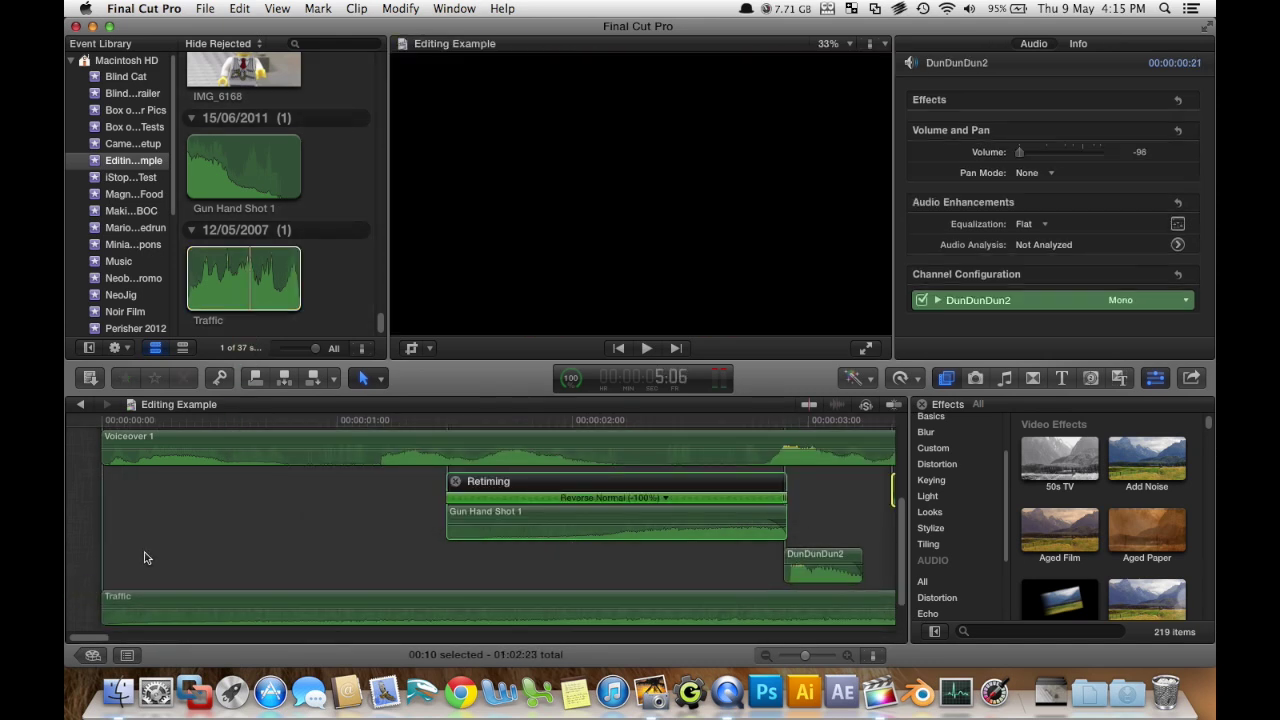
pyautogui.scroll(-2, 150, 560)
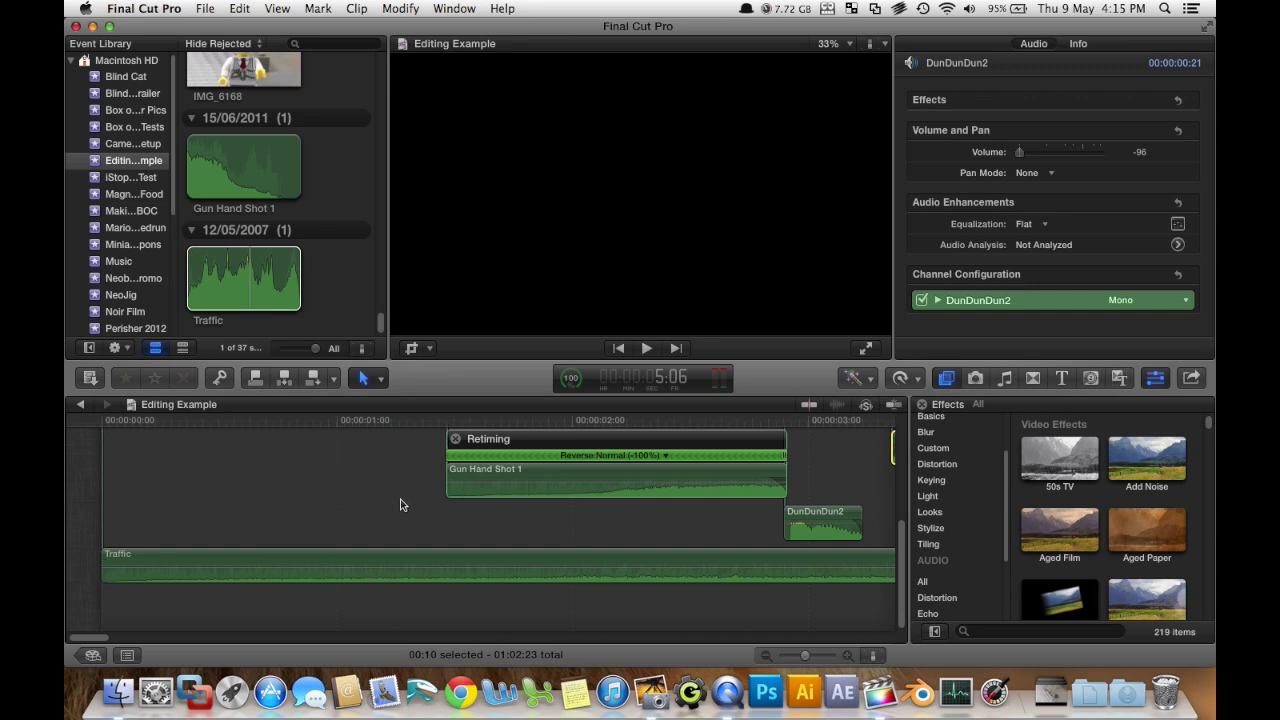
# Show the iLife Sound Effects collection in the Music and Sound browser.
pyautogui.click(1006, 379)
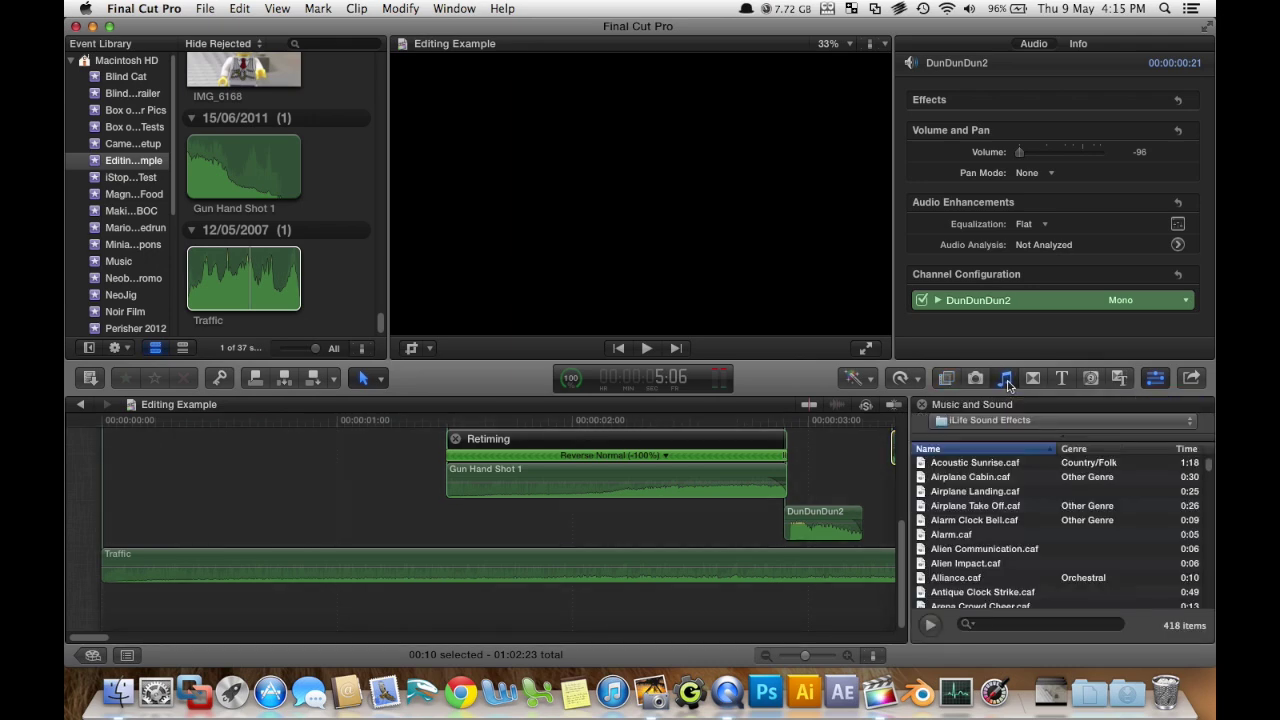
pyautogui.scroll(-20, 1003, 477)
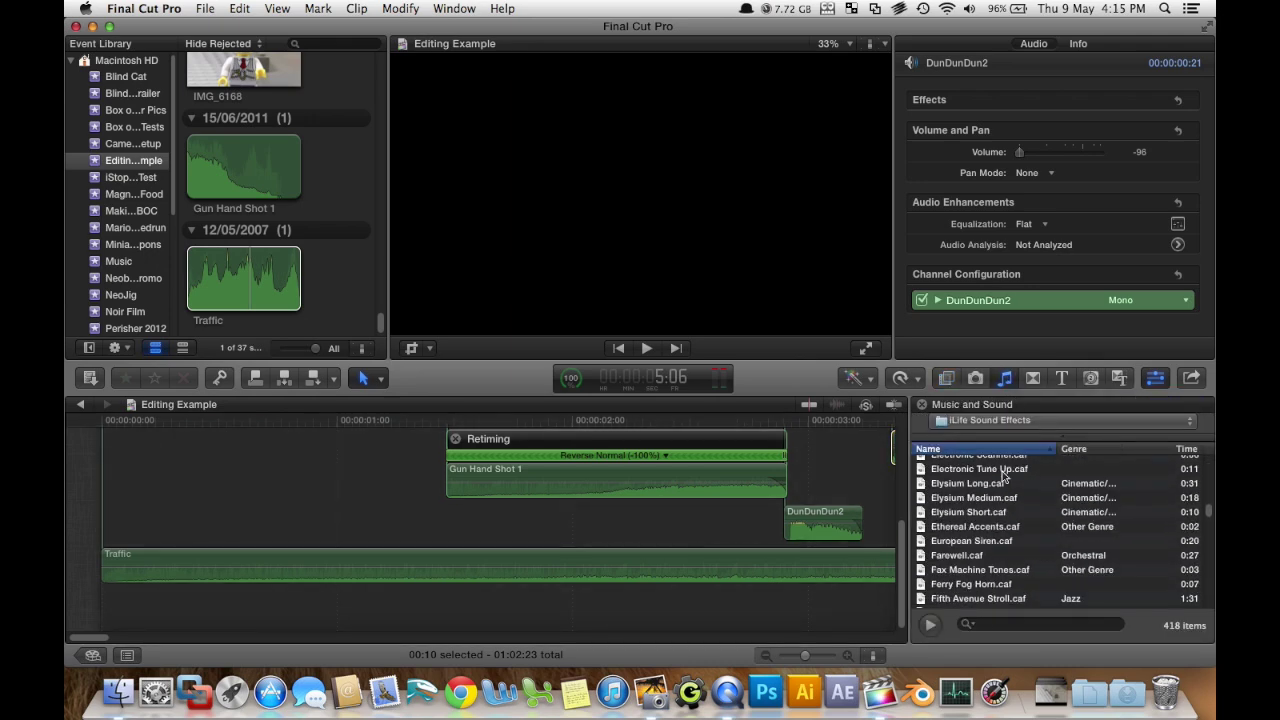
pyautogui.scroll(-10, 1003, 477)
pyautogui.click(1007, 424)
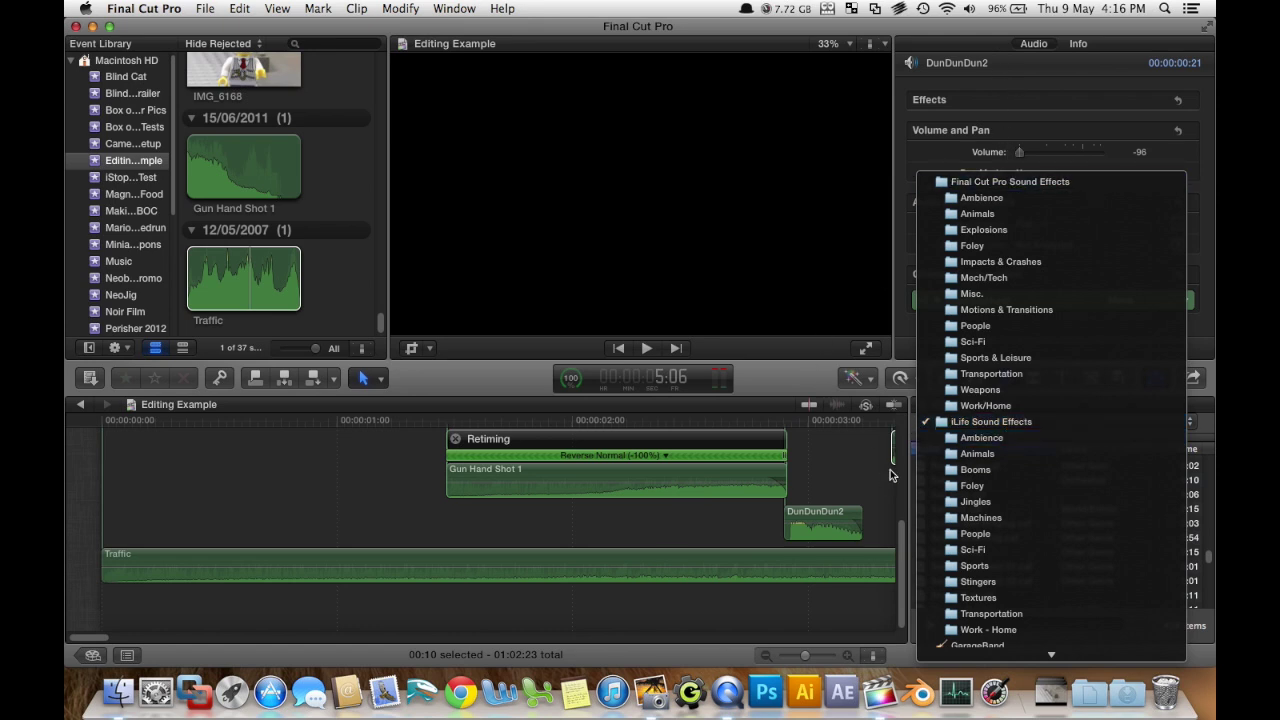
pyautogui.click(910, 427)
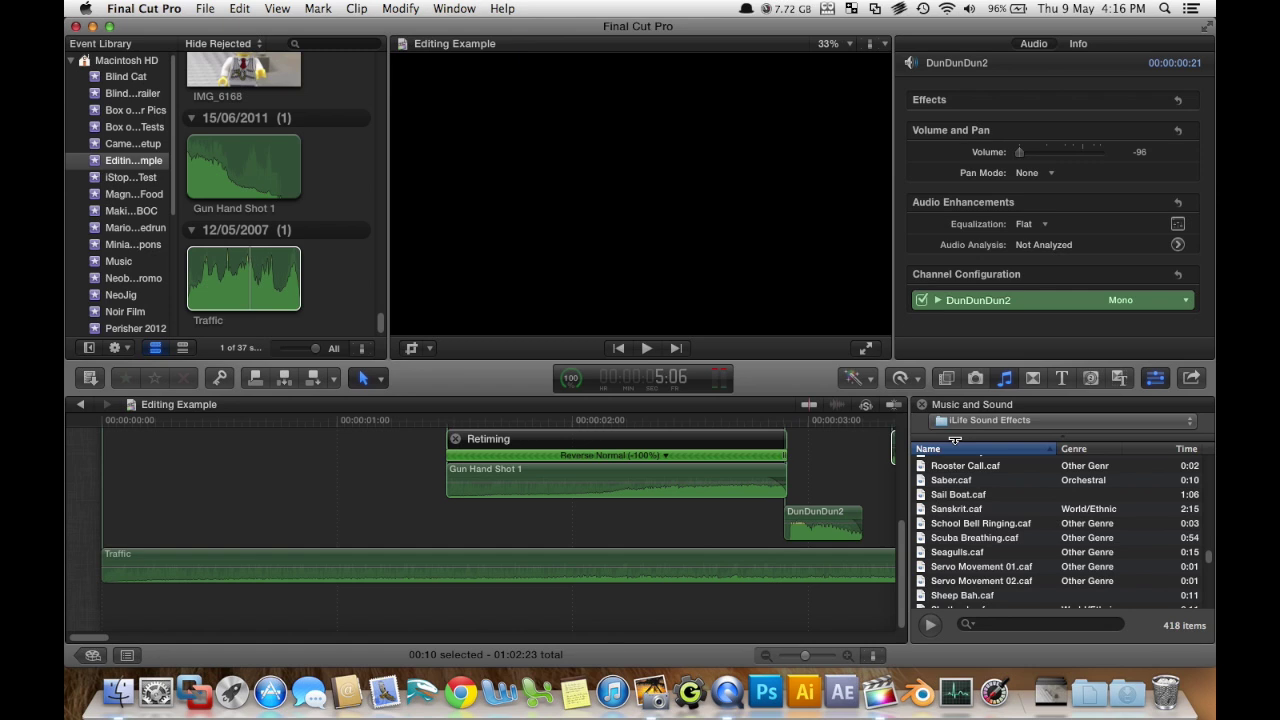
# Play the scene and lower the Traffic volume to about -14 dB.
pyautogui.click(535, 428)
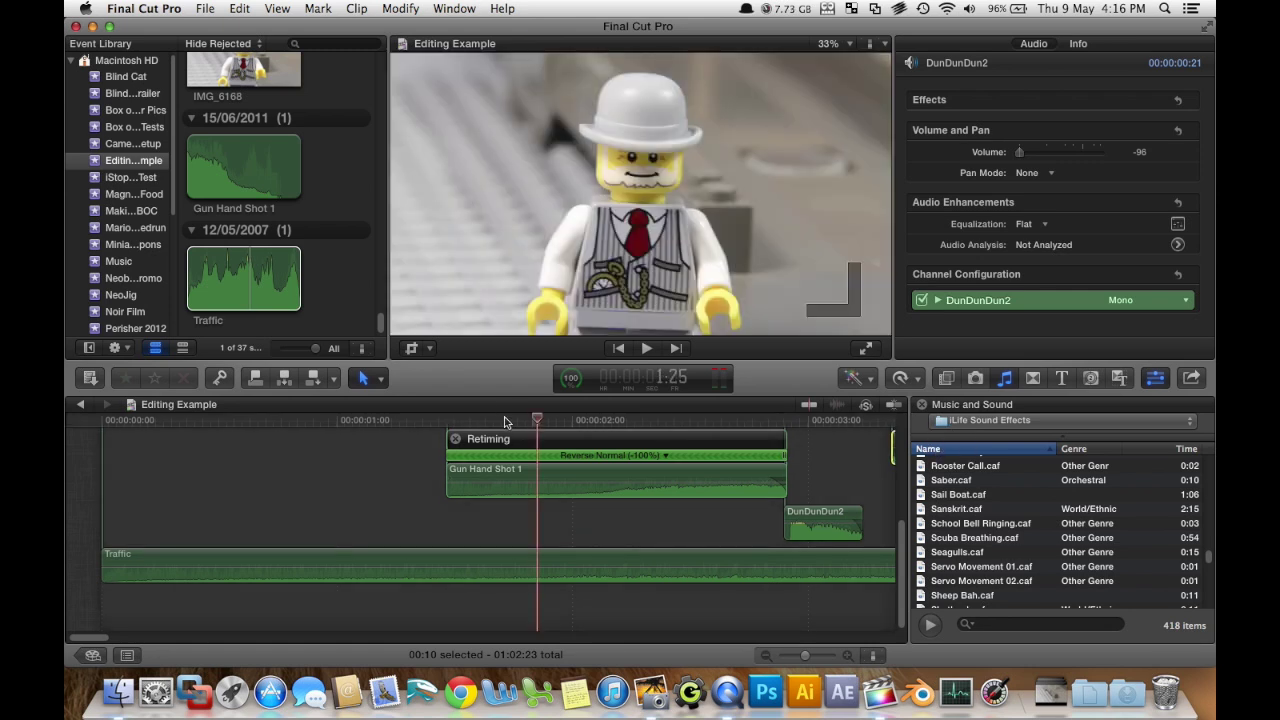
pyautogui.moveTo(505, 422); pyautogui.dragTo(66, 415)
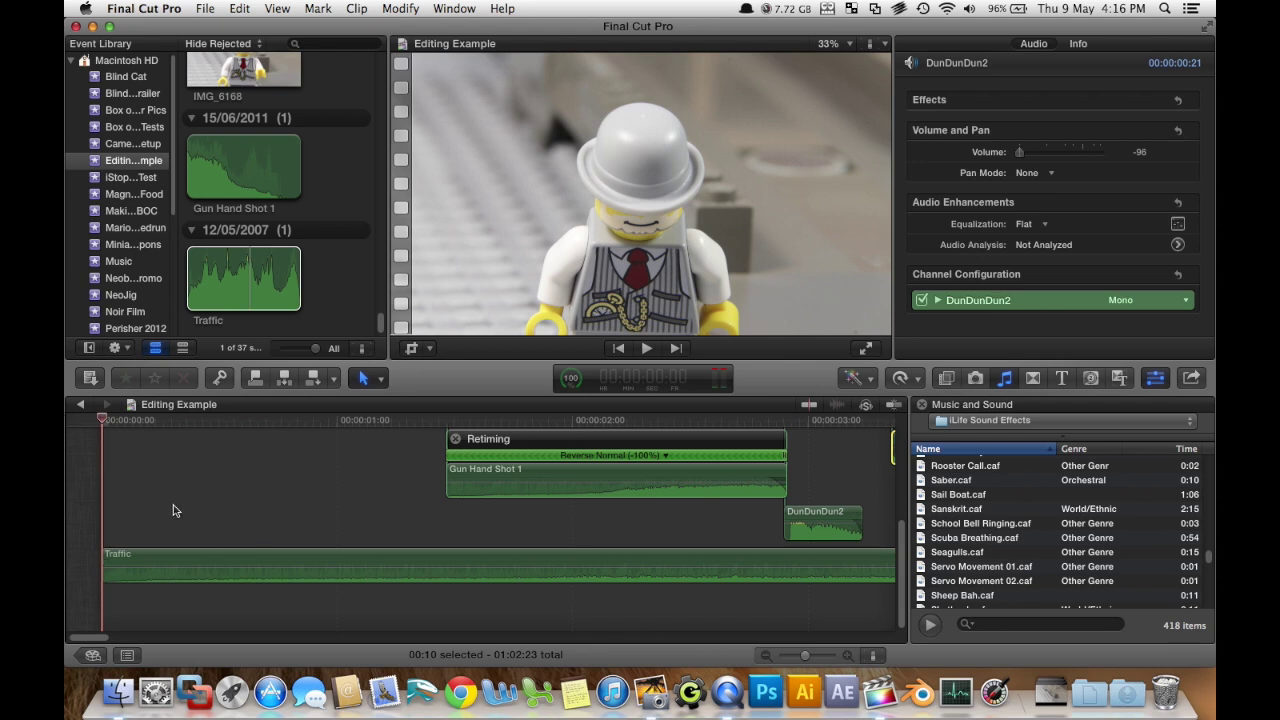
pyautogui.press('space')
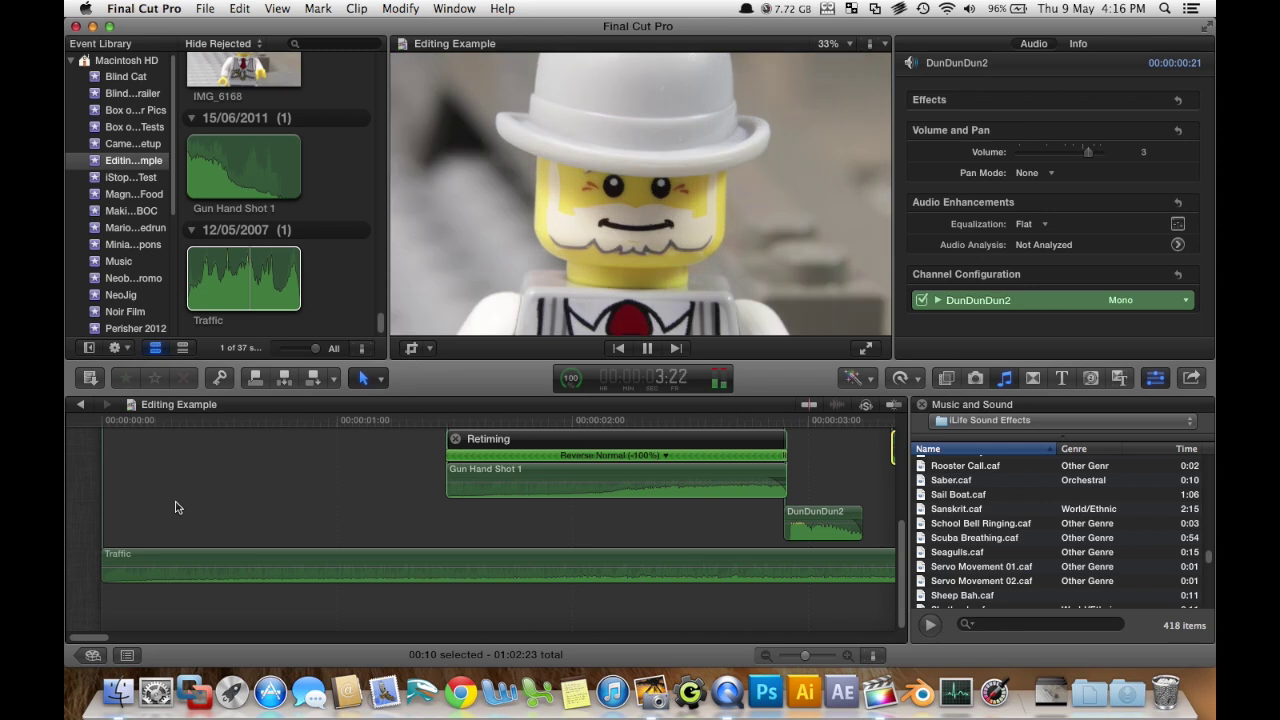
pyautogui.press('space')
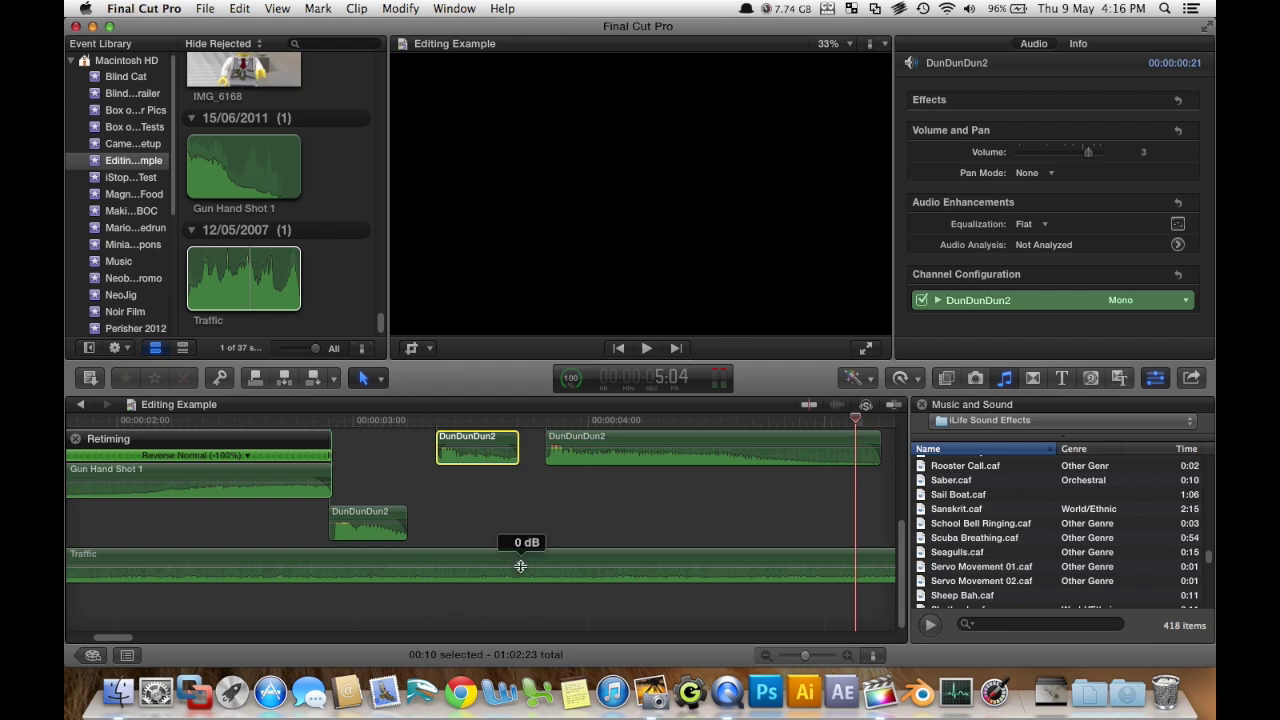
pyautogui.moveTo(520, 566); pyautogui.dragTo(527, 570)
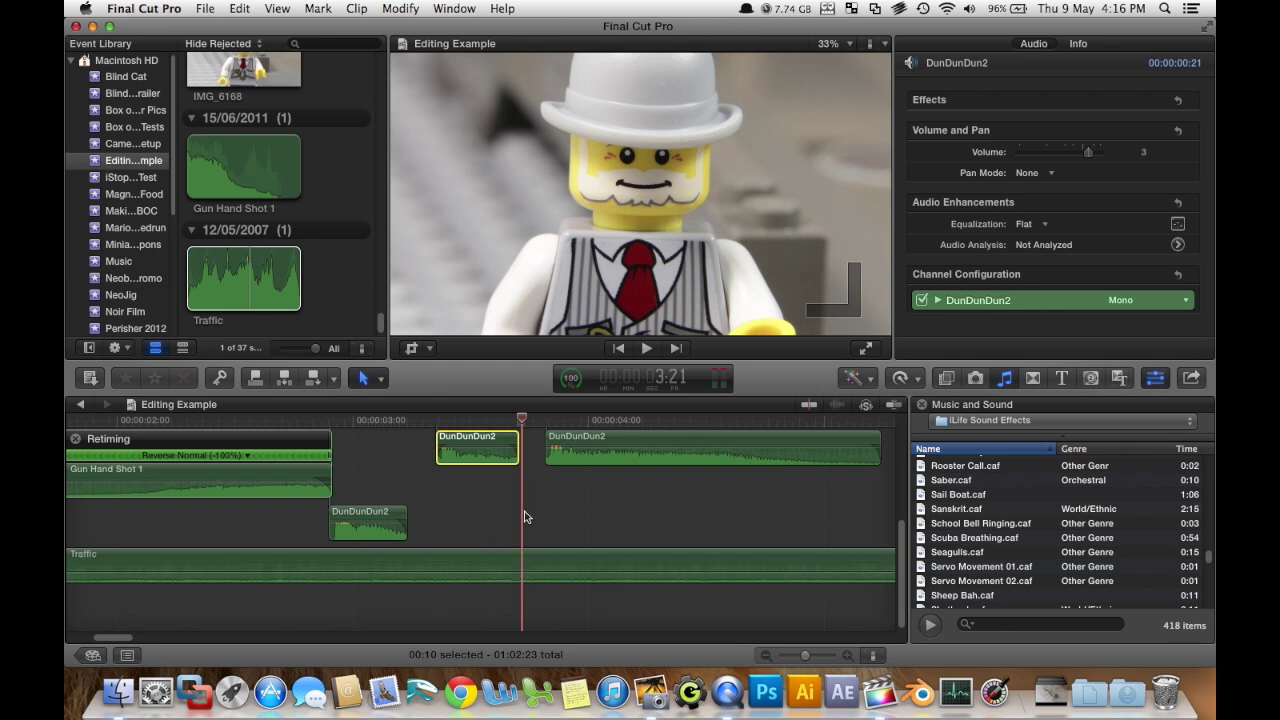
# Split Traffic where the scene ends, delete the leftover tail, and replay from the start.
pyautogui.moveTo(520, 421); pyautogui.dragTo(363, 441)
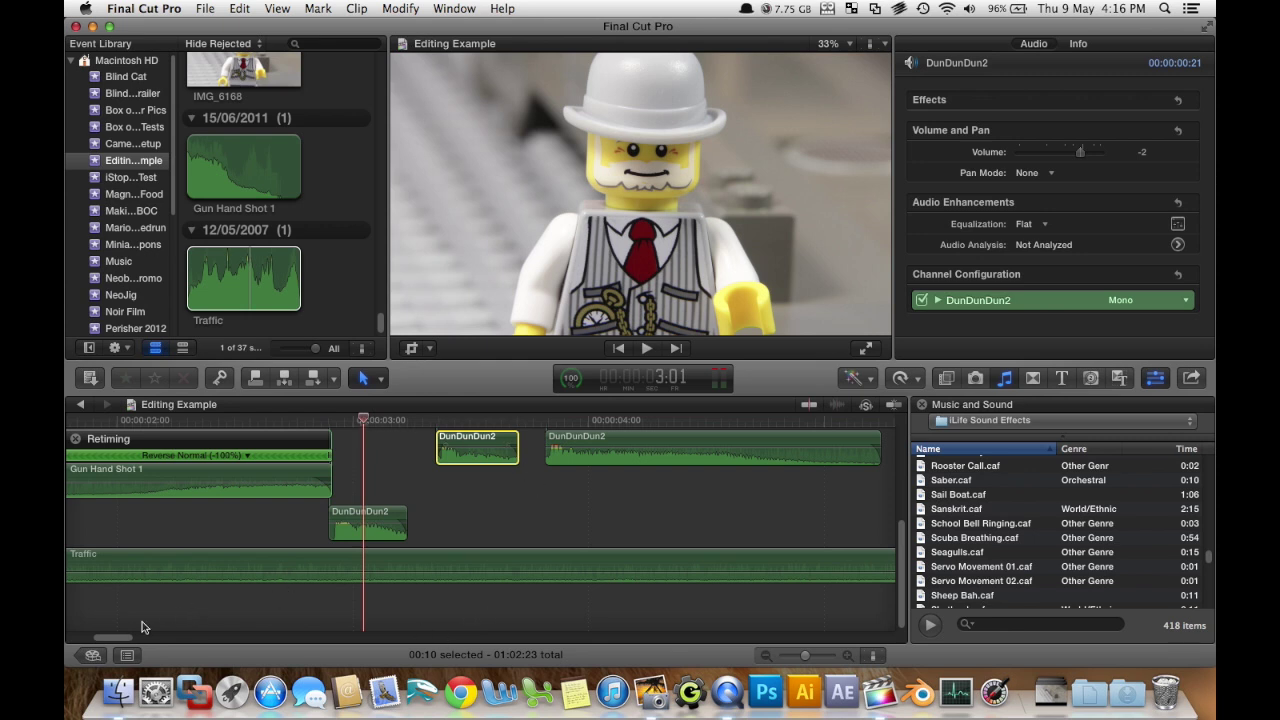
pyautogui.moveTo(126, 637); pyautogui.dragTo(153, 617)
pyautogui.press('super+z')
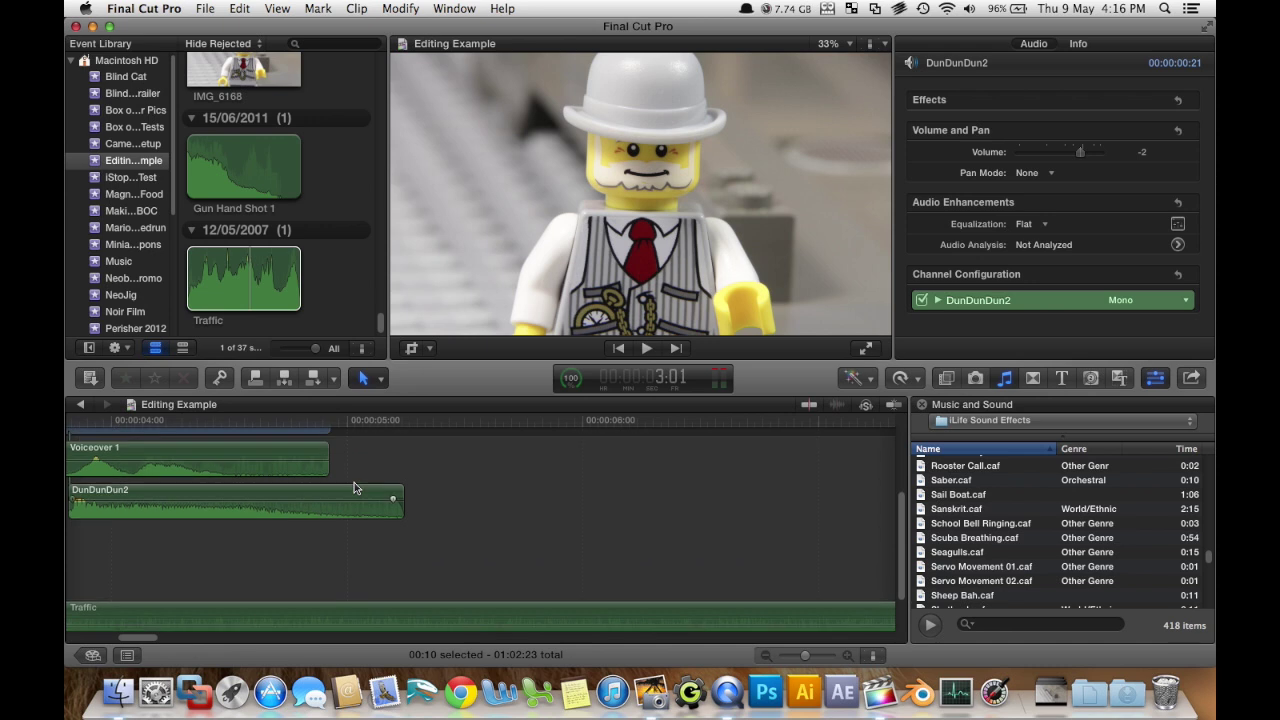
pyautogui.scroll(-2, 326, 548)
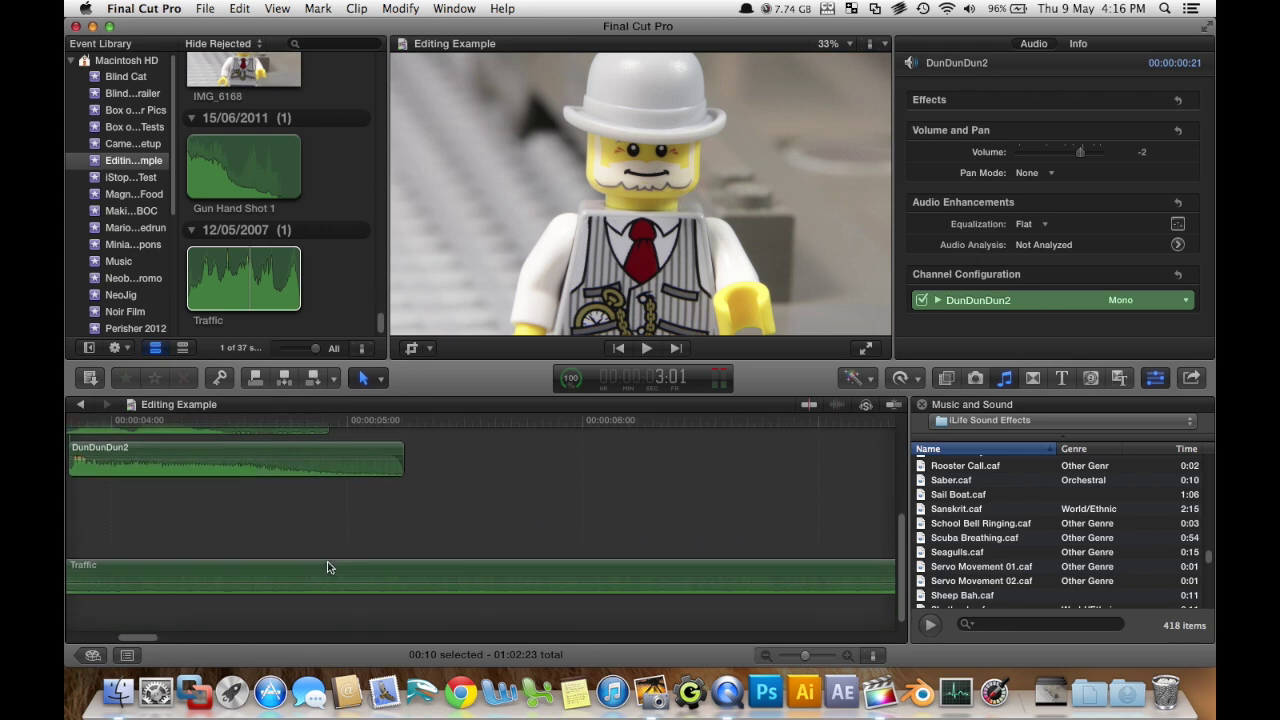
pyautogui.press('p')
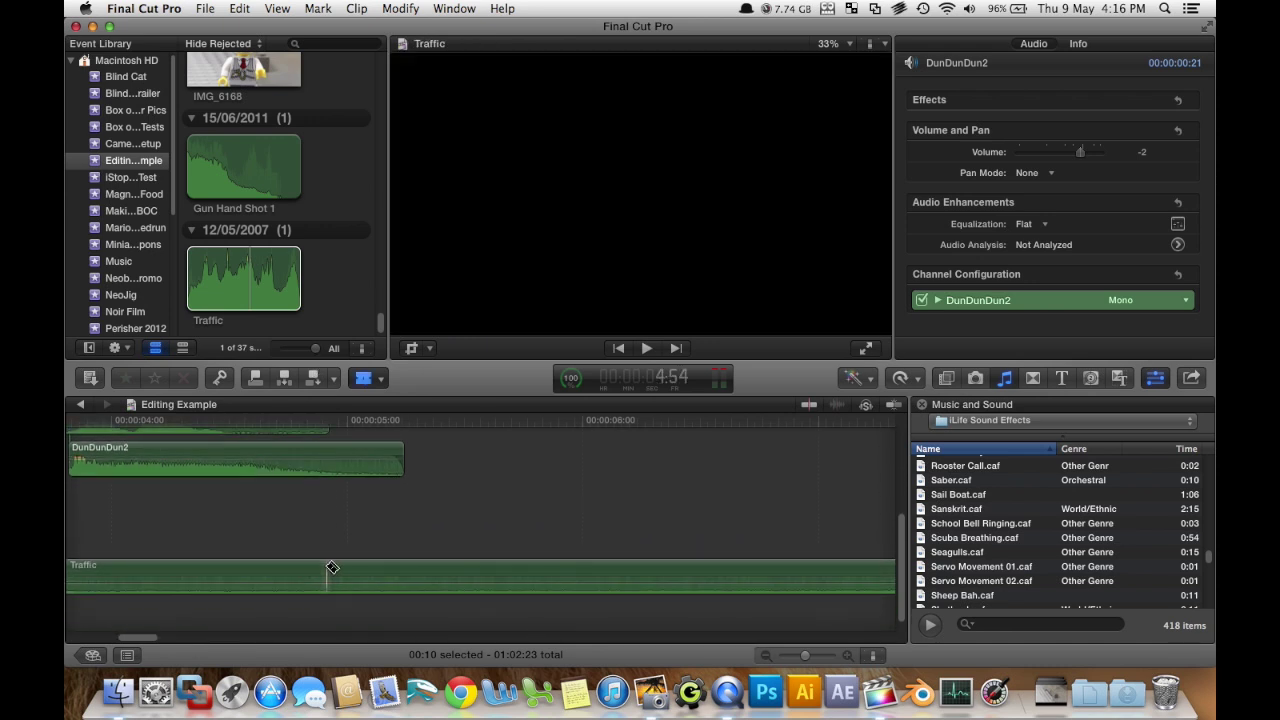
pyautogui.press('super+z')
pyautogui.press('a')
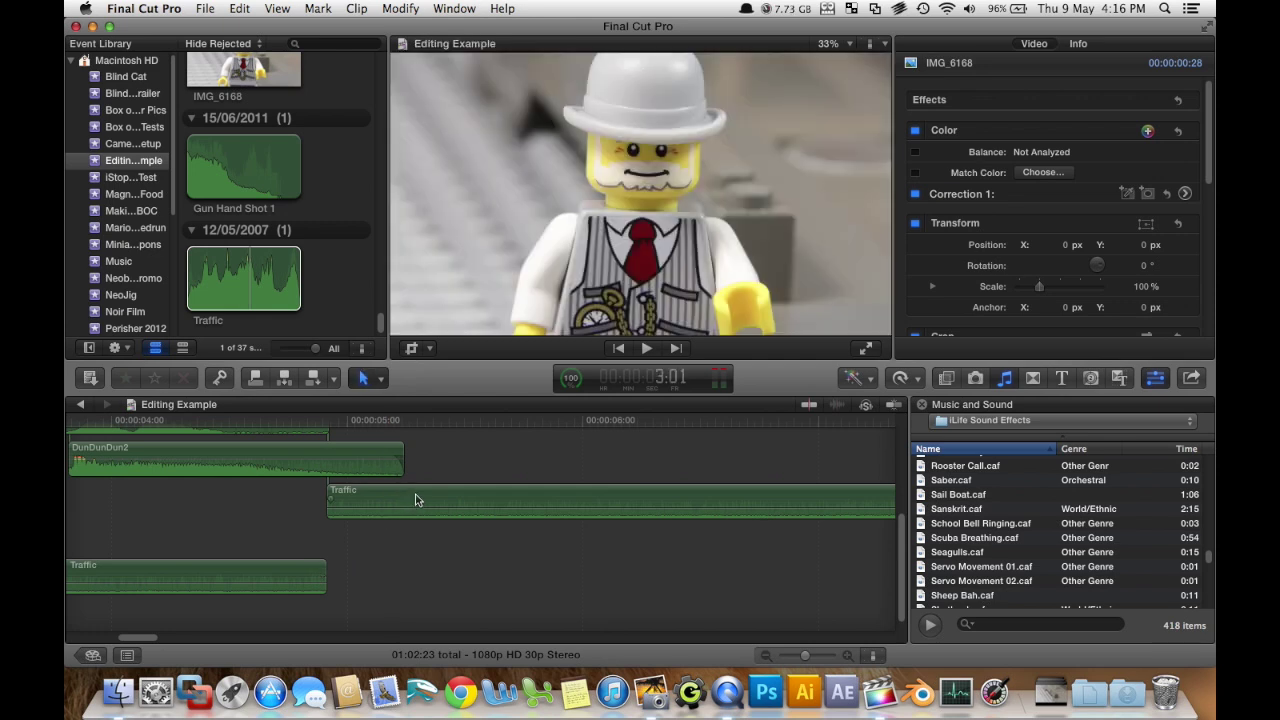
pyautogui.click(418, 500)
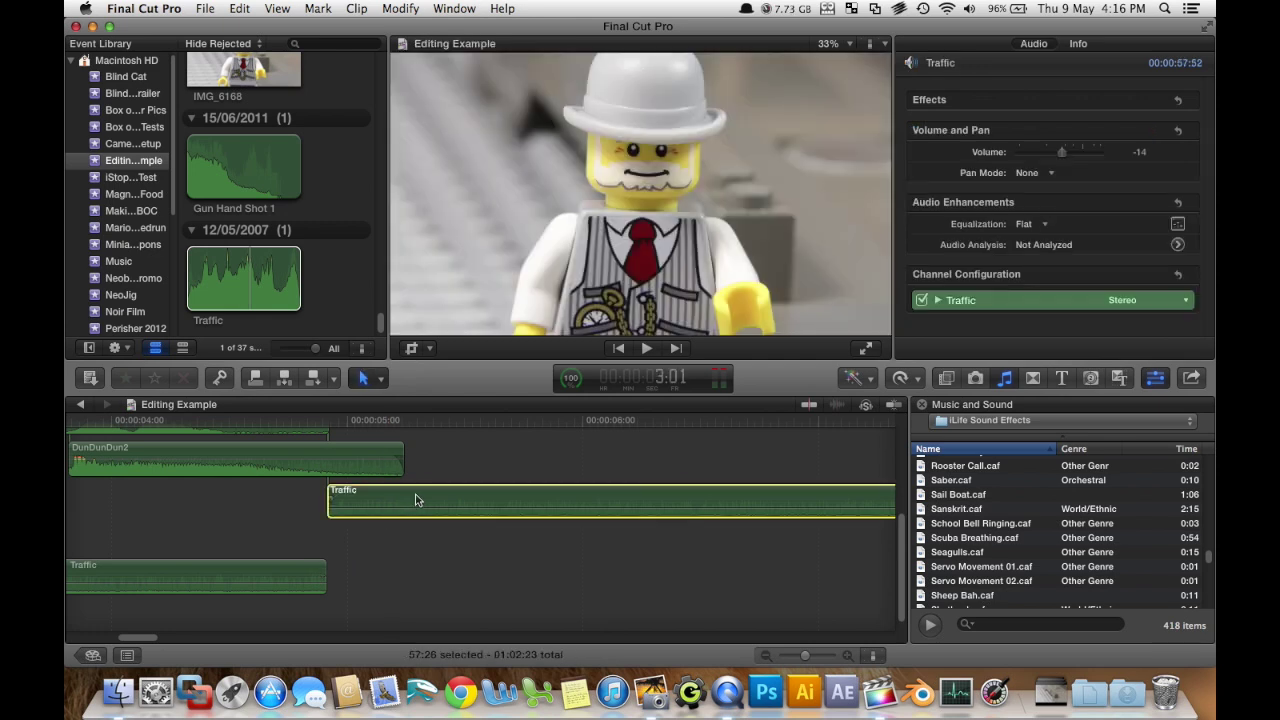
pyautogui.press('Delete')
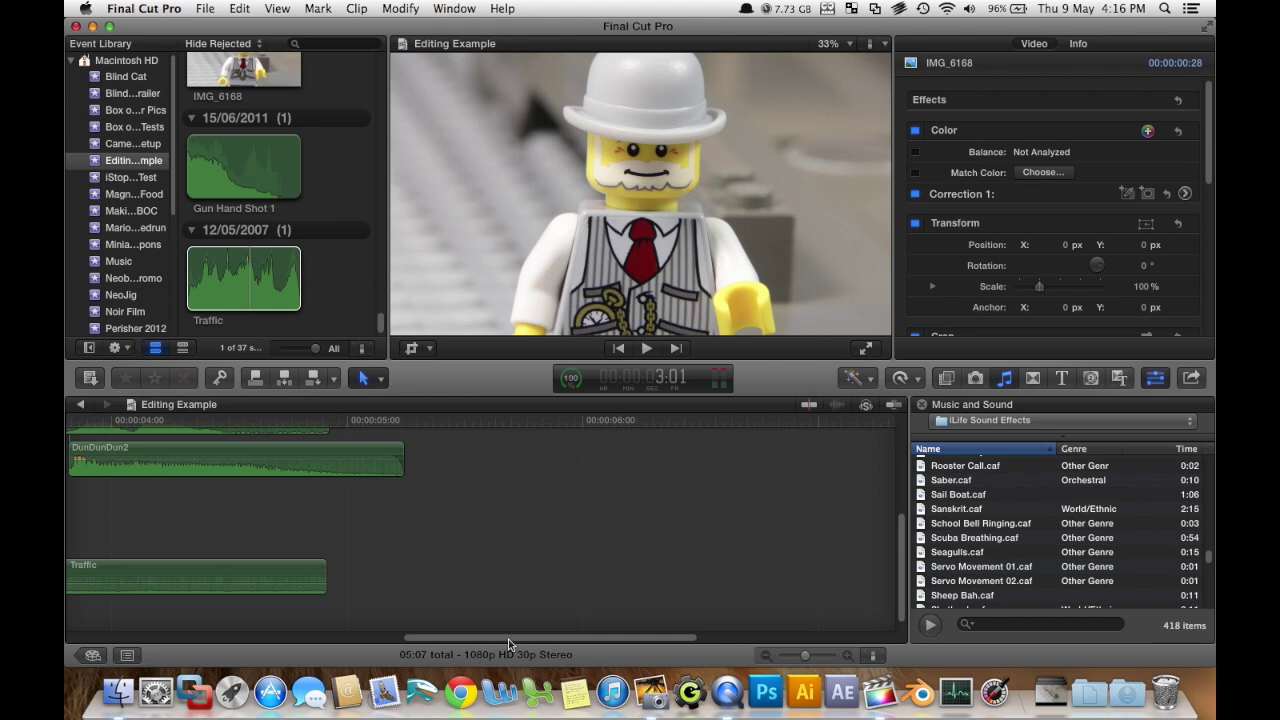
pyautogui.moveTo(508, 637); pyautogui.dragTo(170, 637)
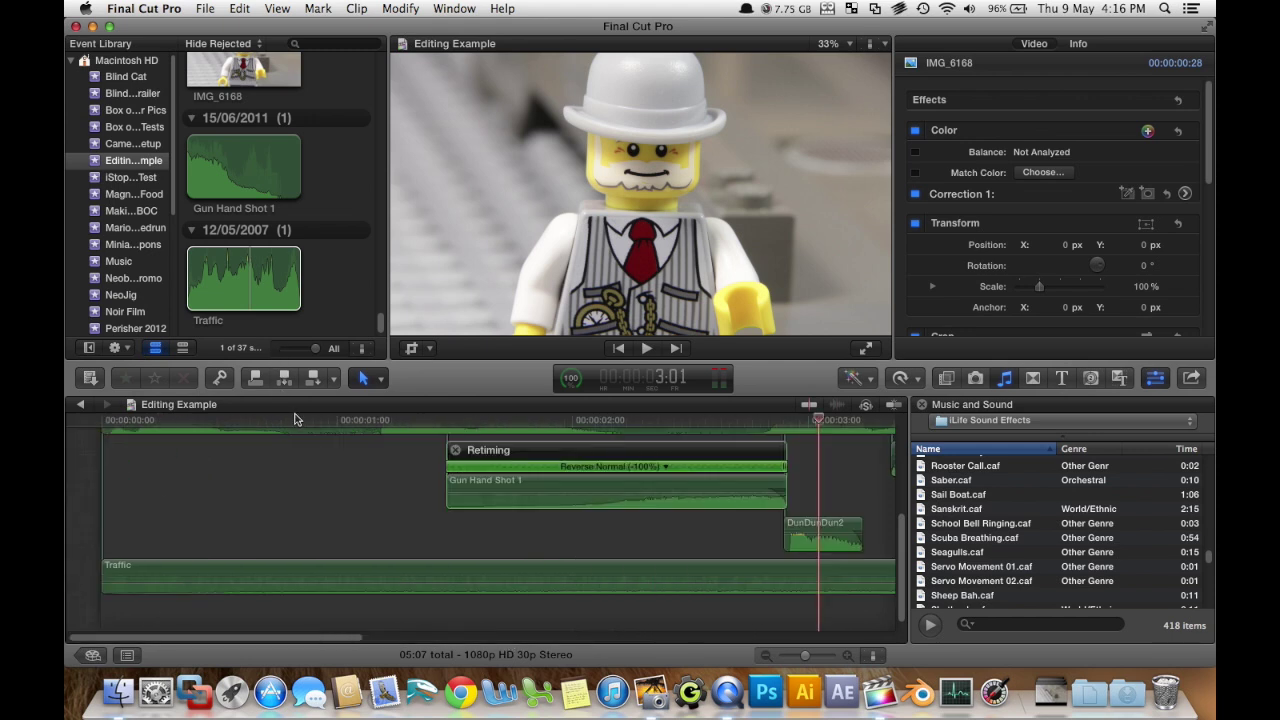
pyautogui.moveTo(295, 419); pyautogui.dragTo(65, 420)
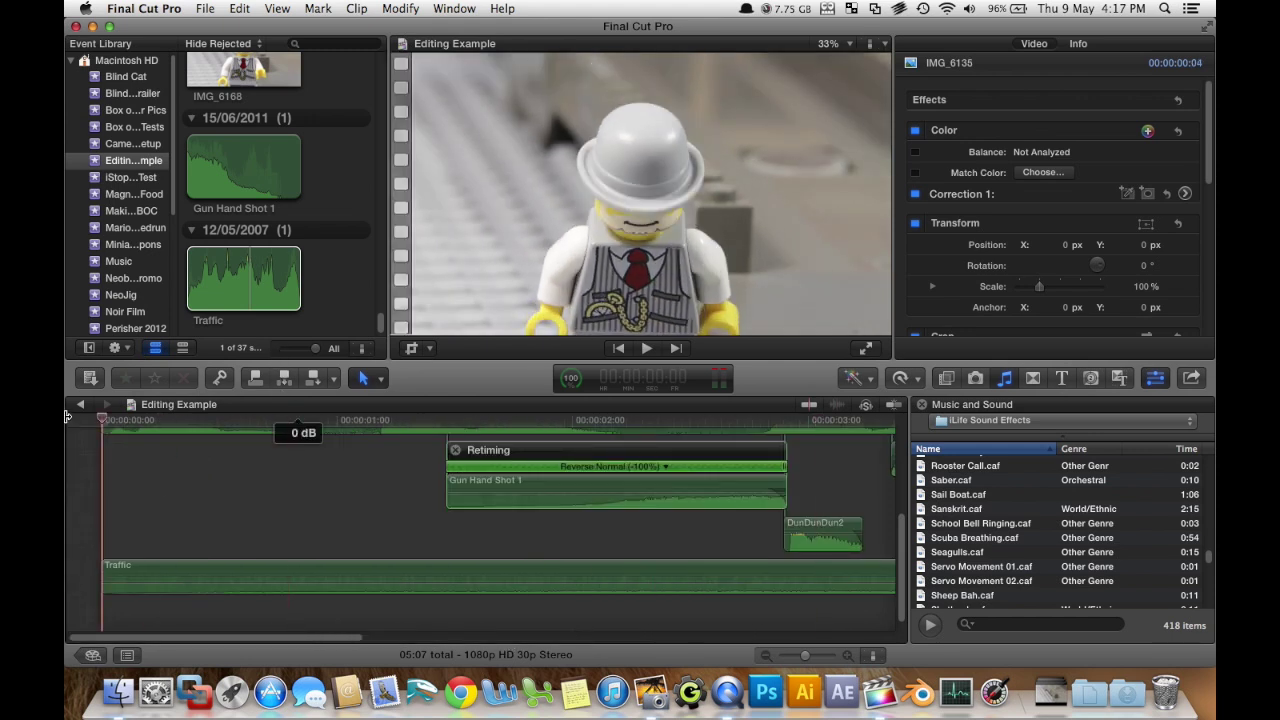
pyautogui.press('space')
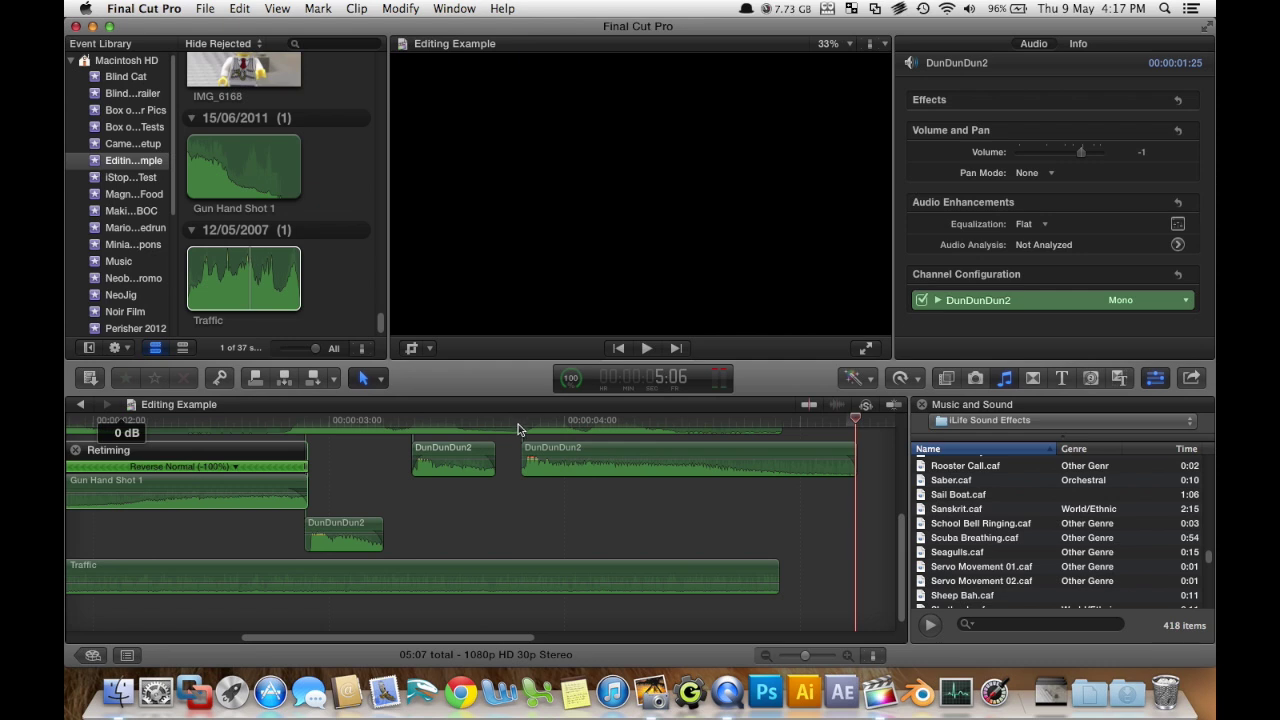
pyautogui.moveTo(482, 420); pyautogui.dragTo(176, 421)
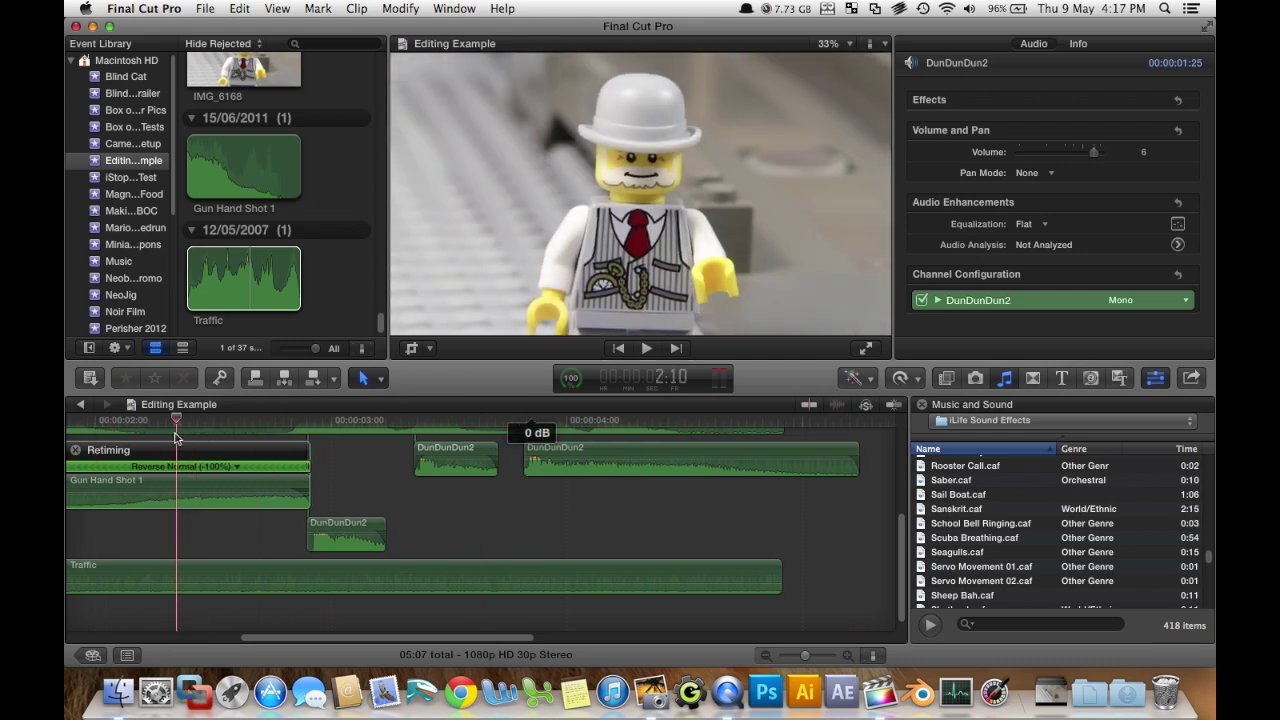
pyautogui.click(237, 493)
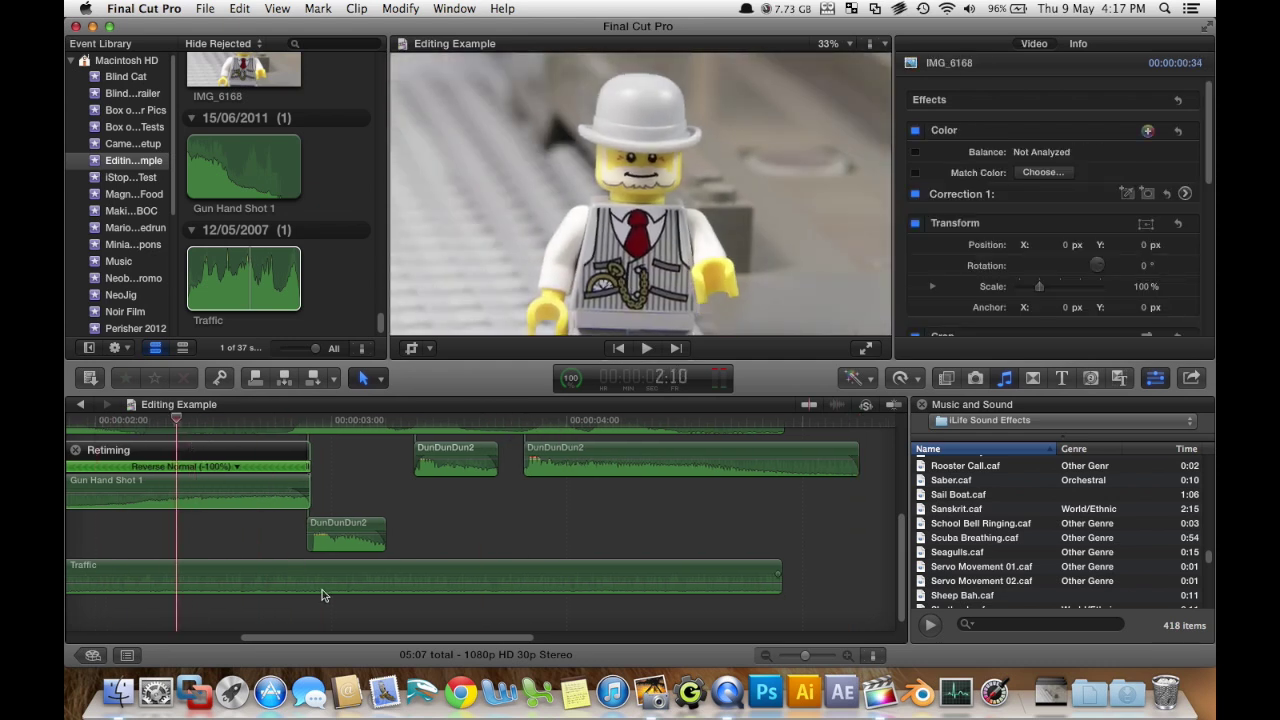
pyautogui.moveTo(355, 635); pyautogui.dragTo(212, 622)
pyautogui.hscroll(-3, 210, 622)
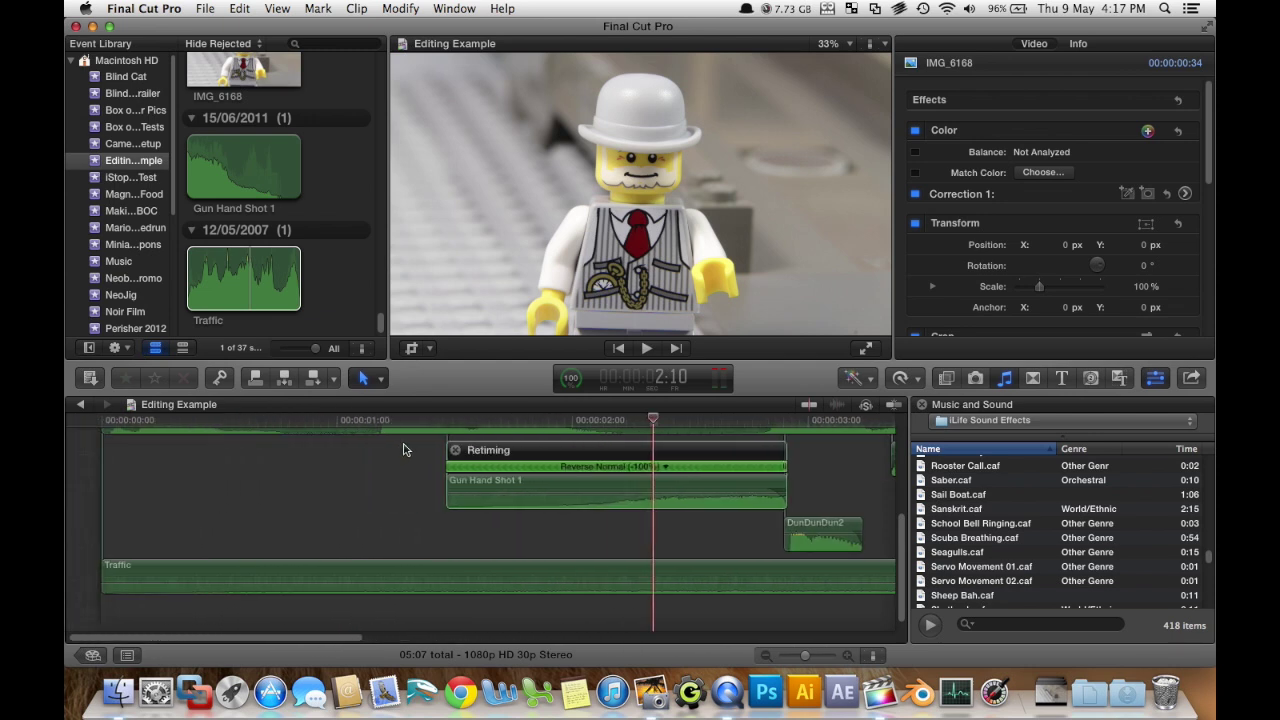
pyautogui.click(478, 426)
pyautogui.moveTo(473, 428); pyautogui.dragTo(66, 463)
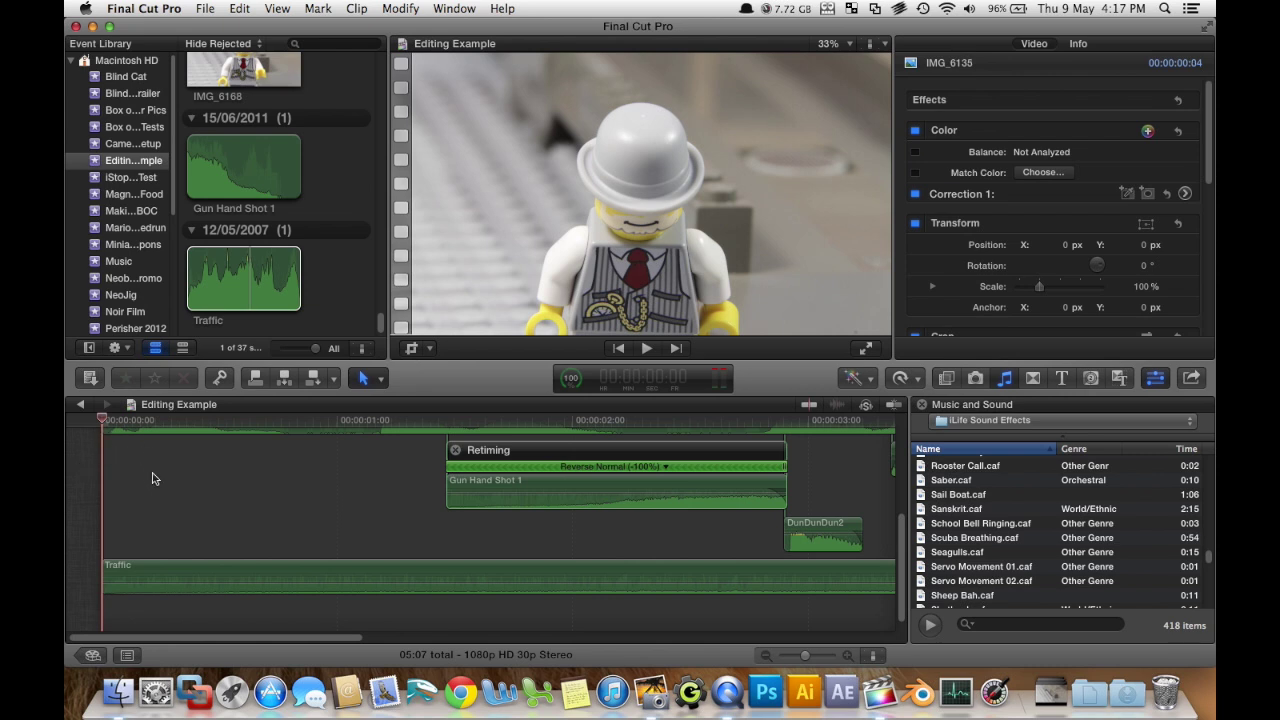
pyautogui.scroll(5, 152, 478)
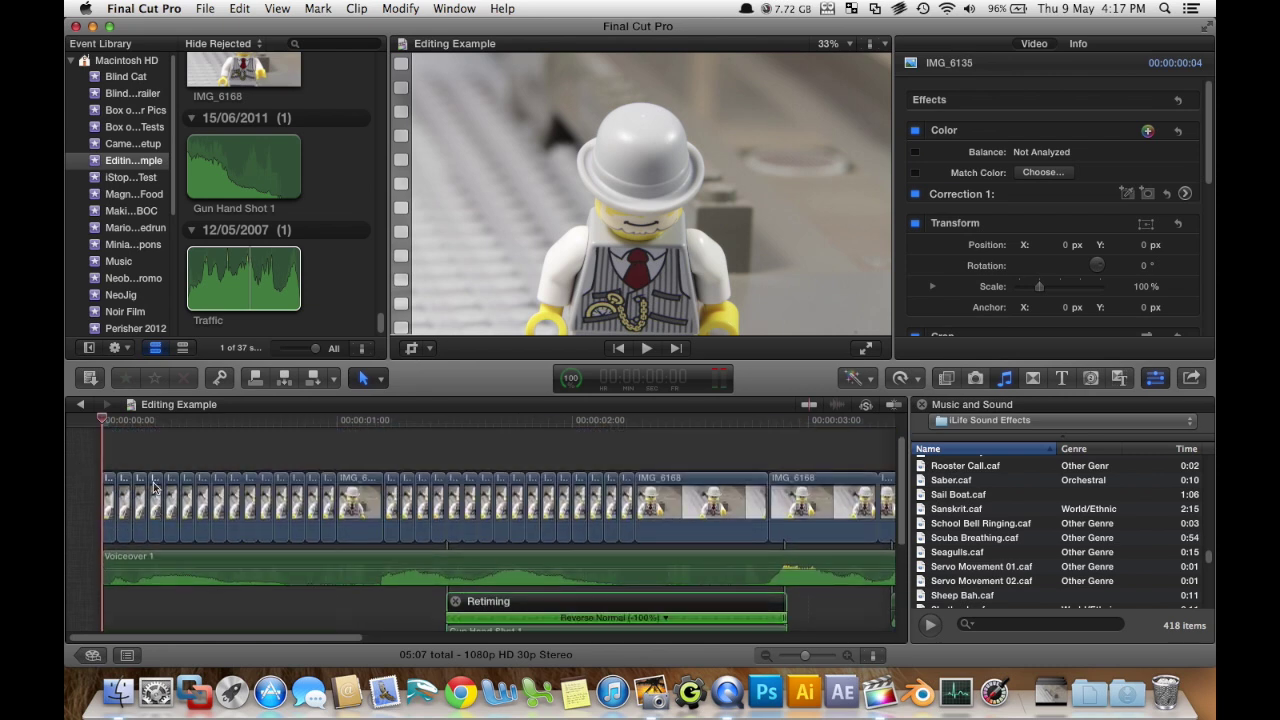
pyautogui.press('space')
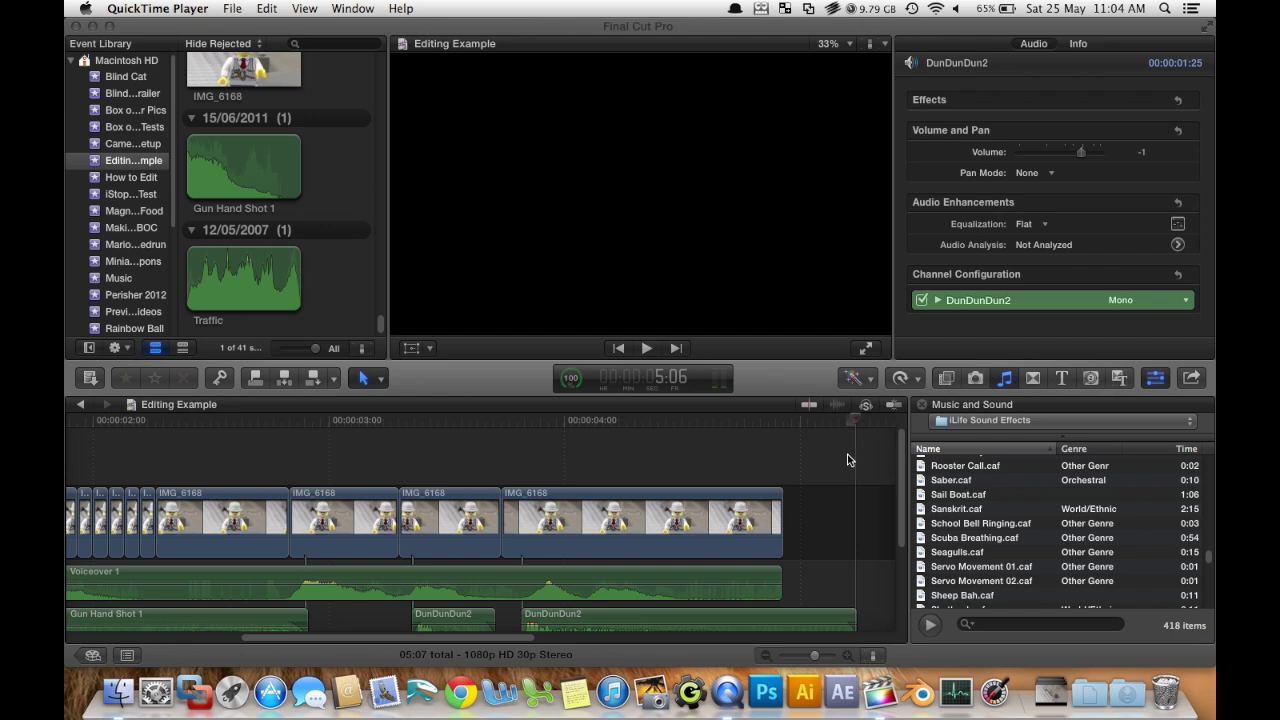
# Share via Final (default) with the H.264 video codec, saving it as Editing Example 2.
pyautogui.click(1191, 380)
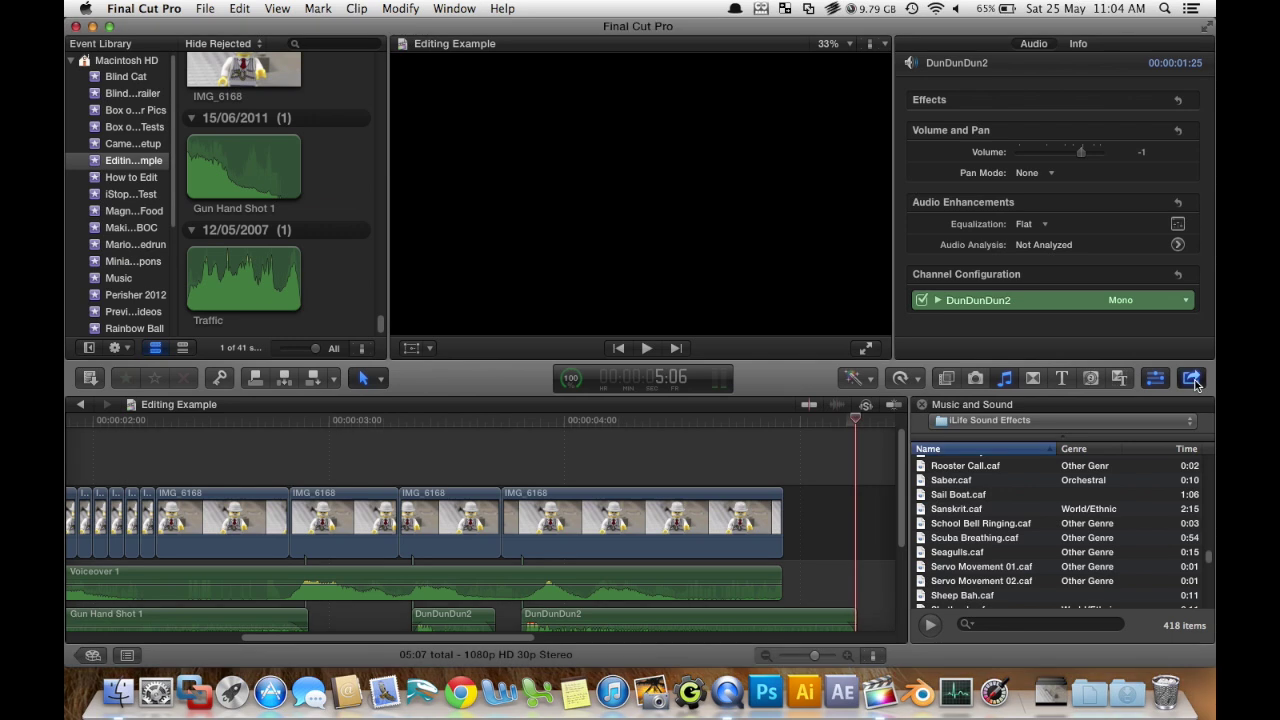
pyautogui.click(1193, 380)
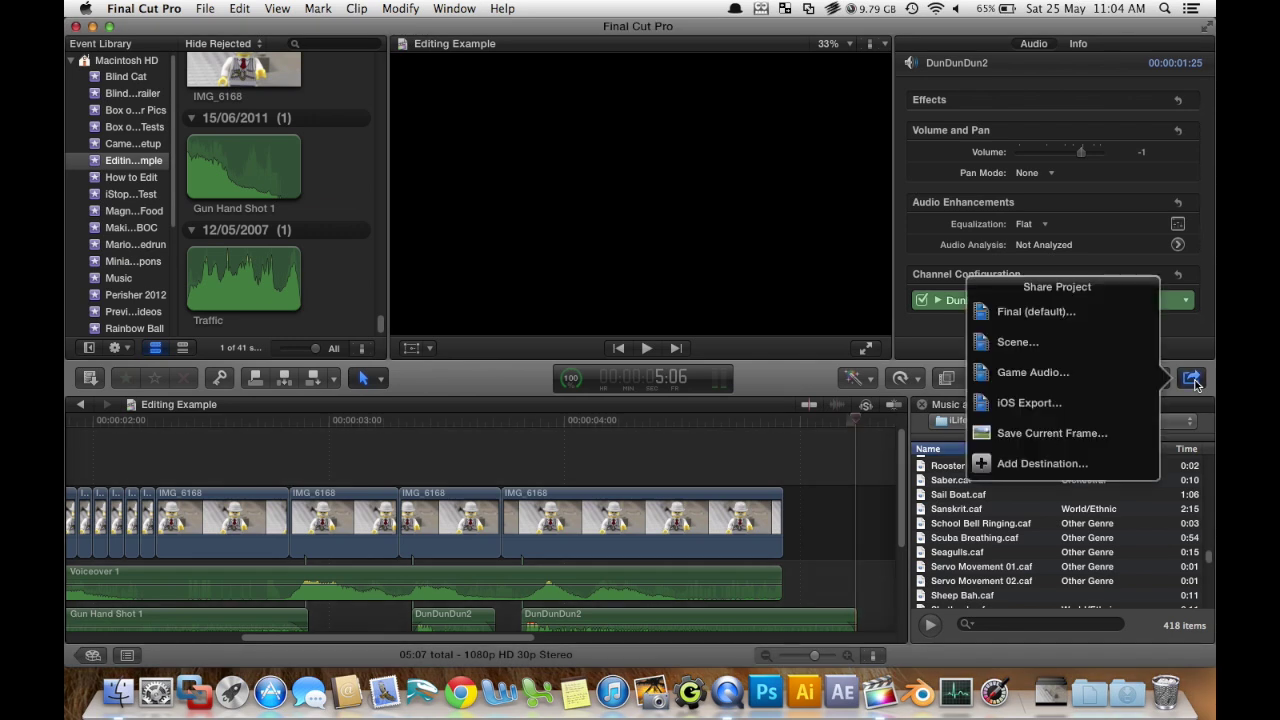
pyautogui.click(1101, 318)
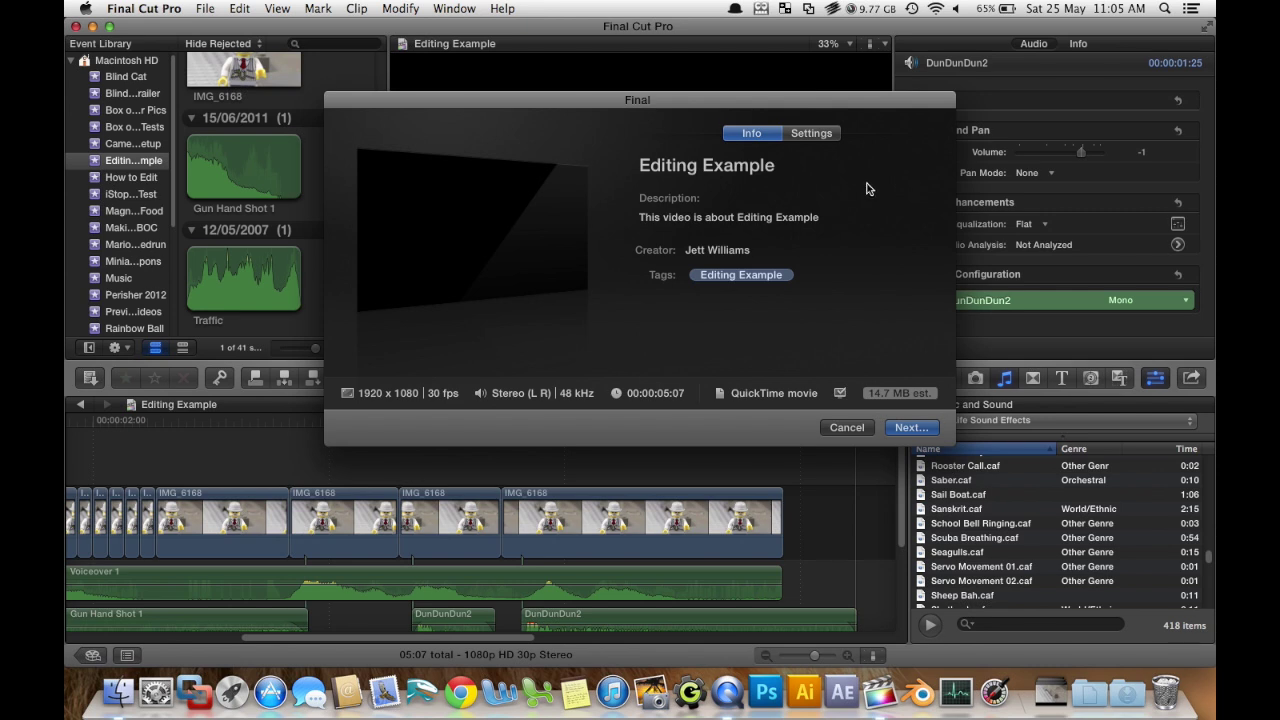
pyautogui.click(822, 136)
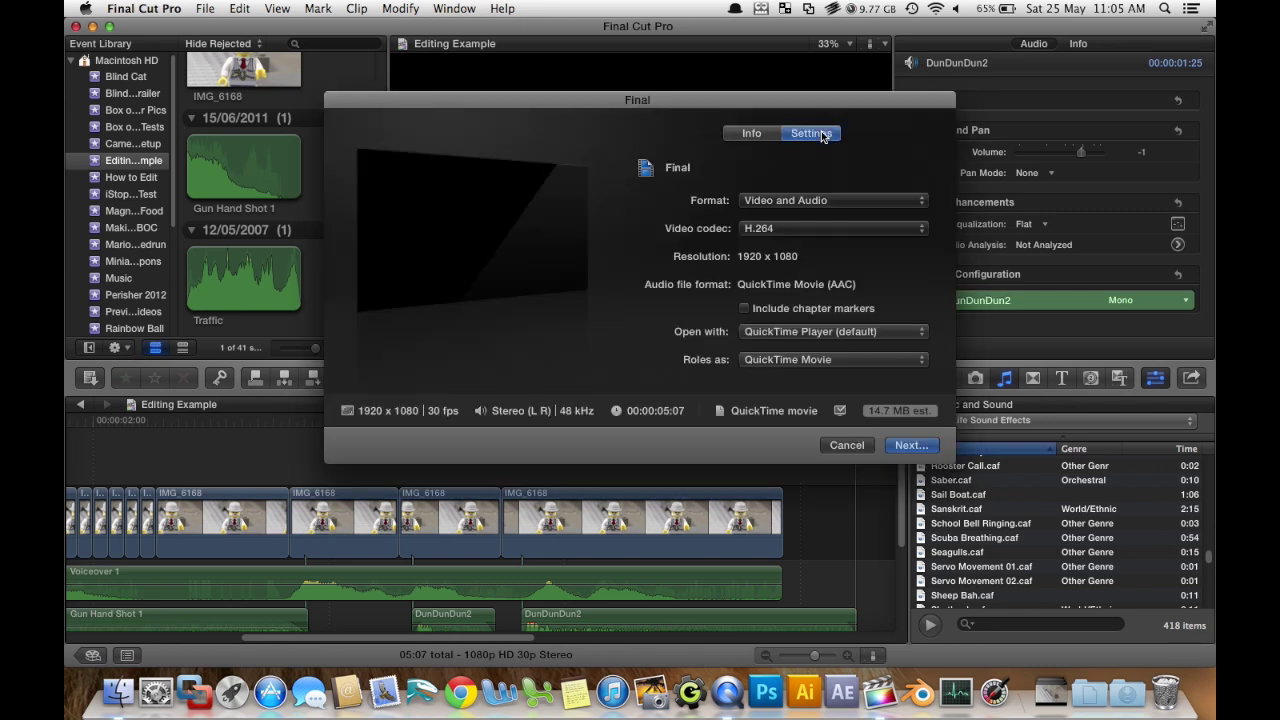
pyautogui.click(810, 229)
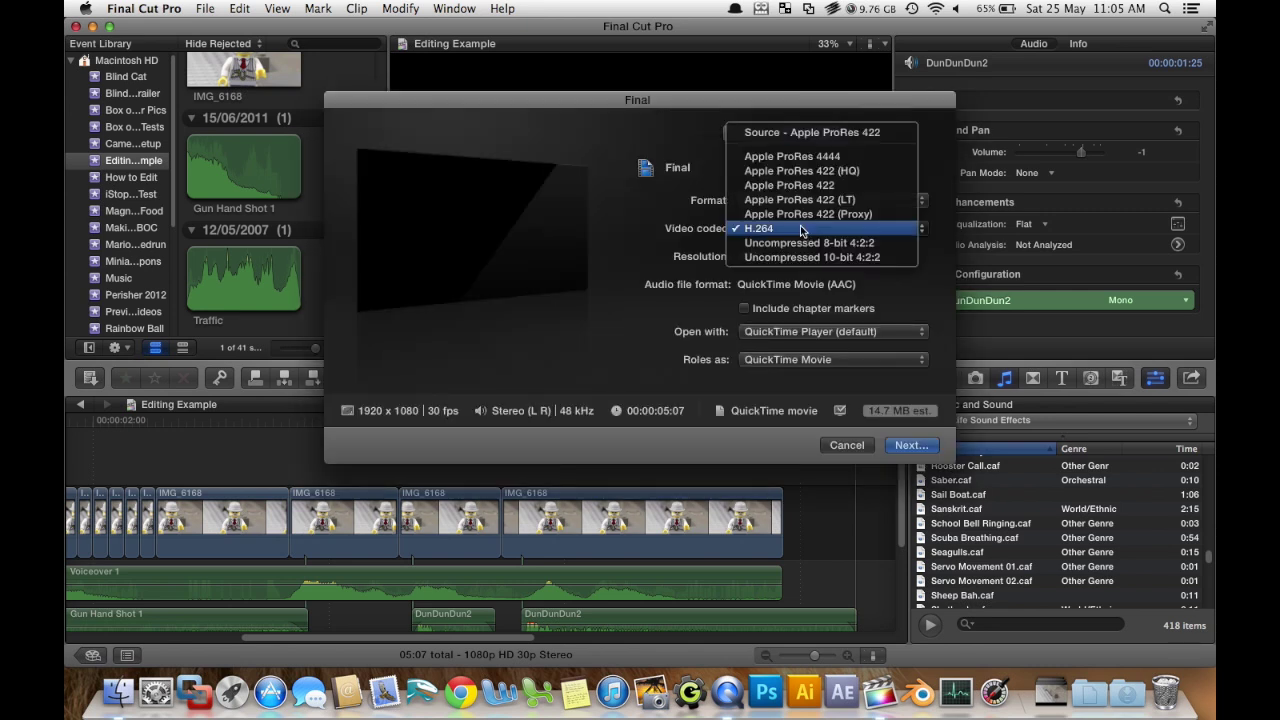
pyautogui.click(794, 231)
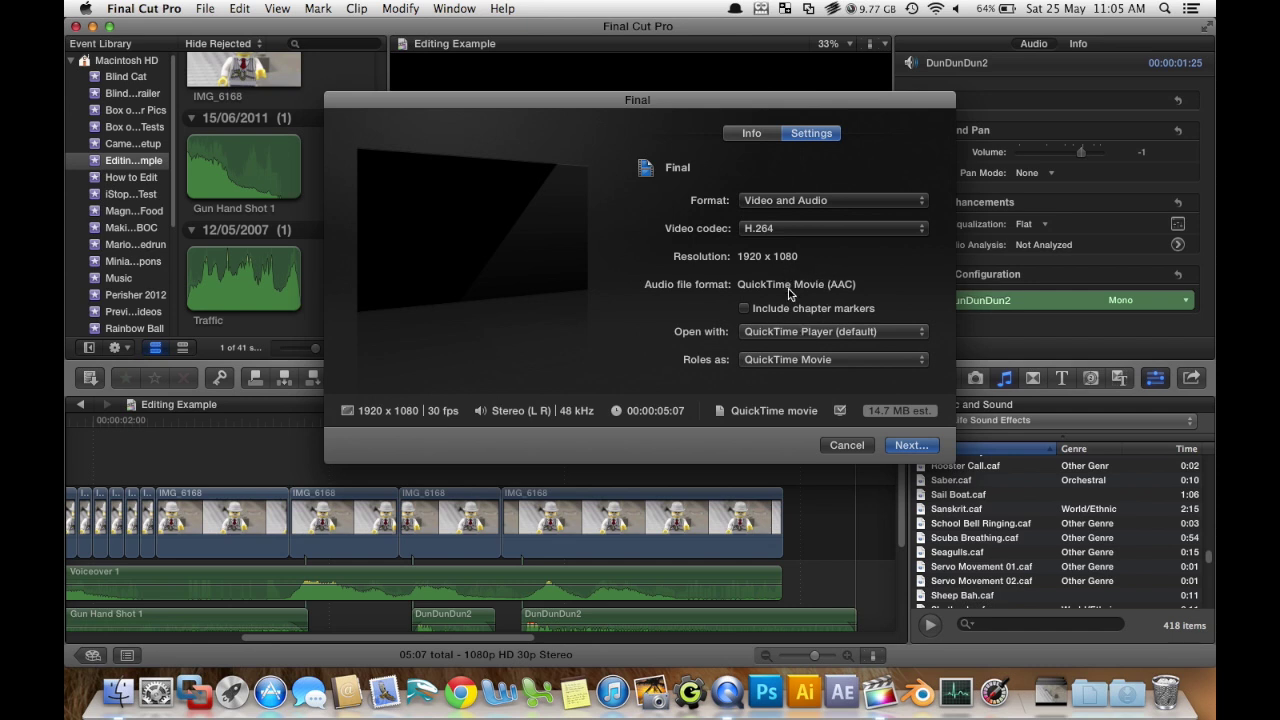
pyautogui.click(905, 445)
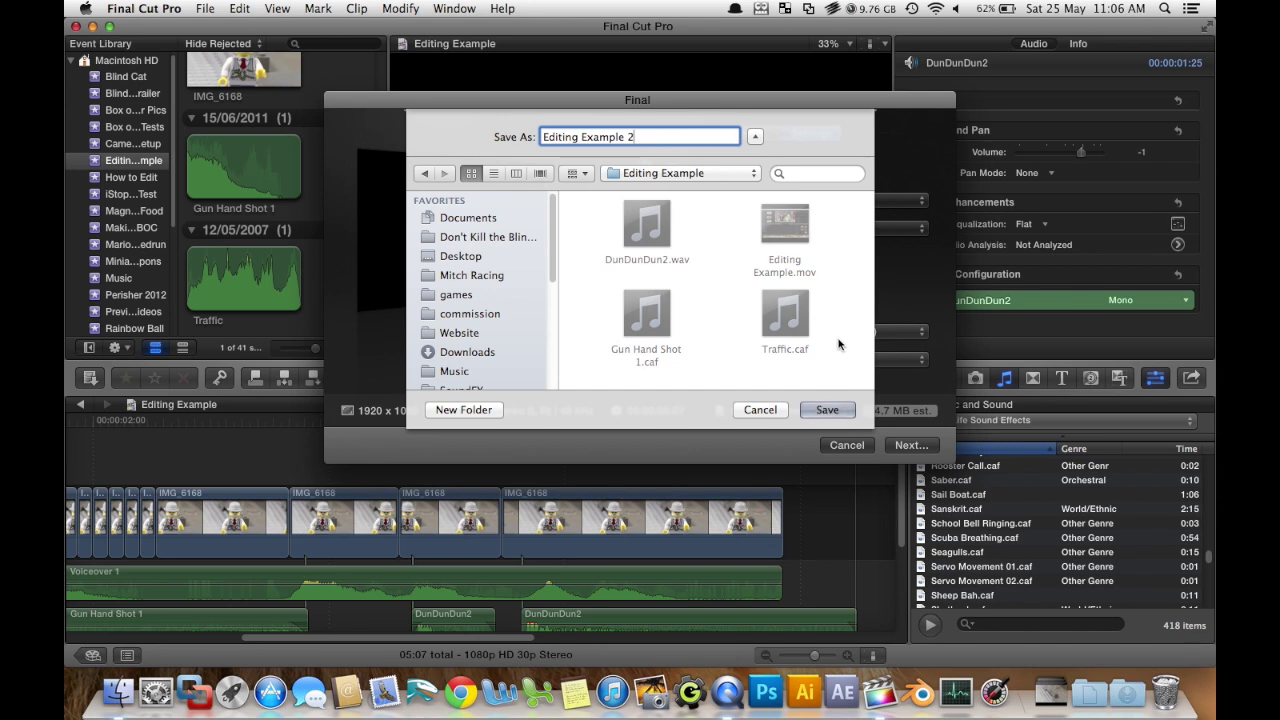
pyautogui.click(839, 413)
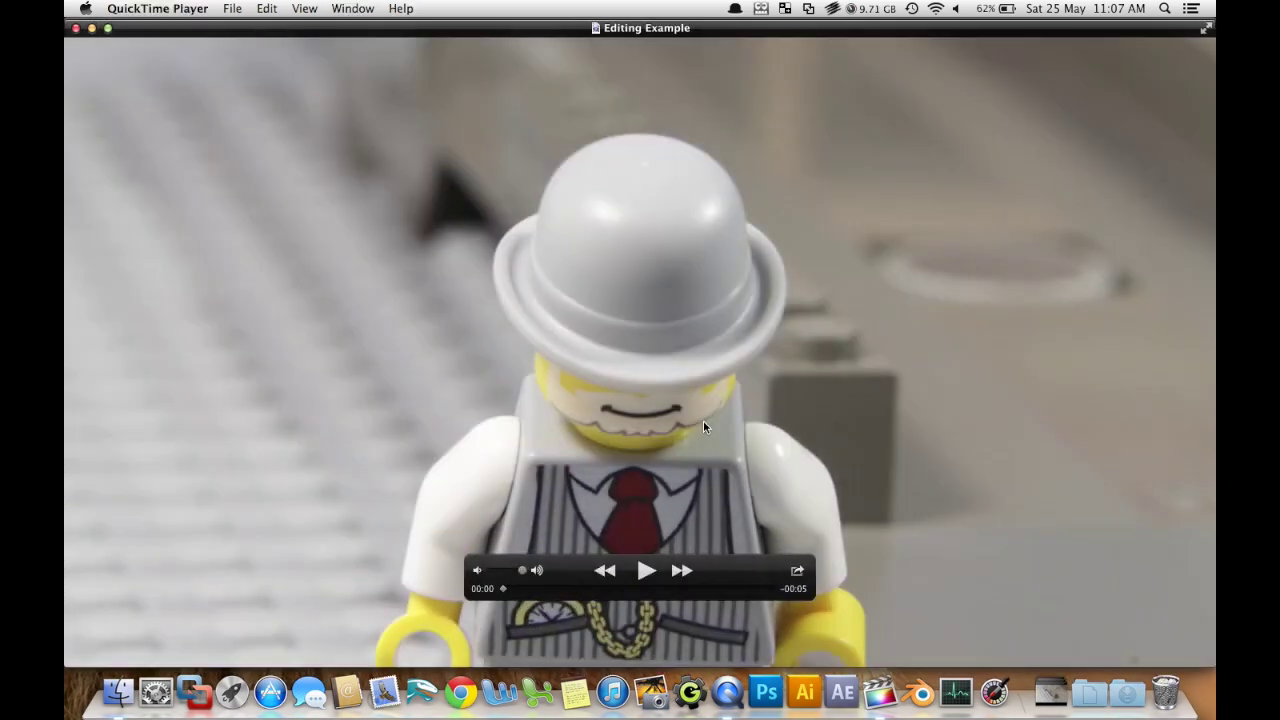
# Play the exported Editing Example movie in QuickTime Player.
pyautogui.click(646, 571)
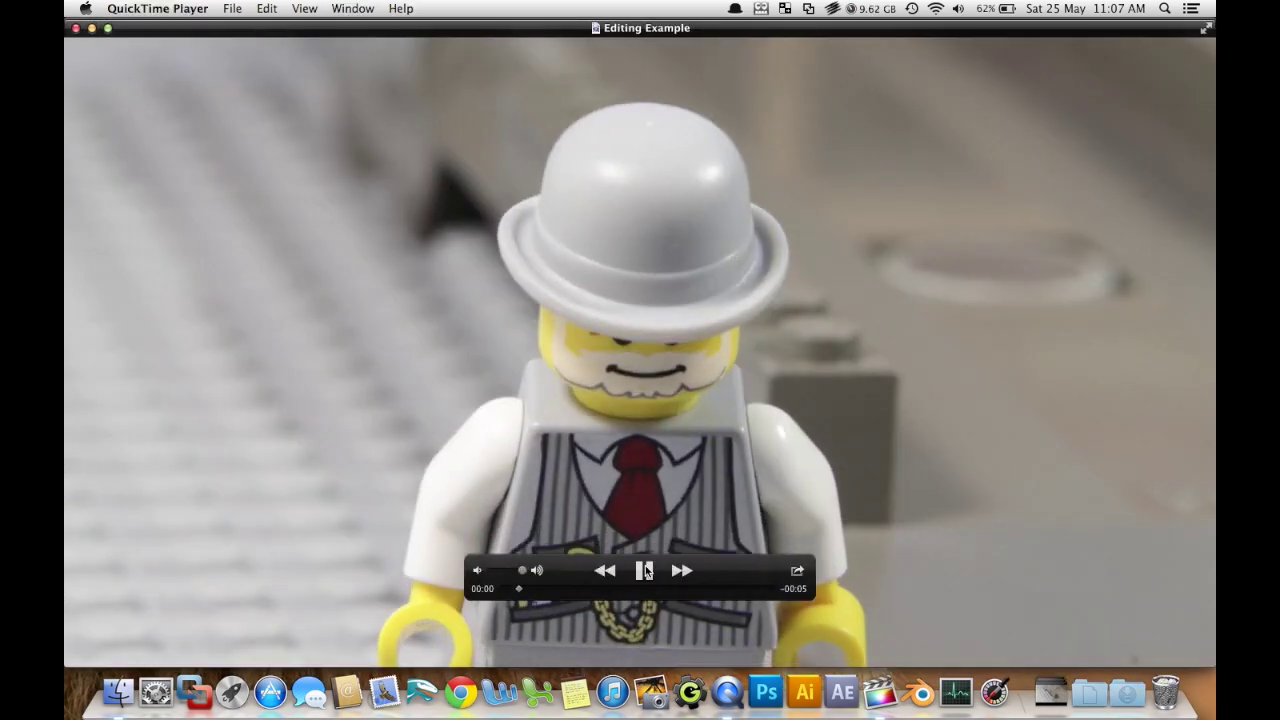